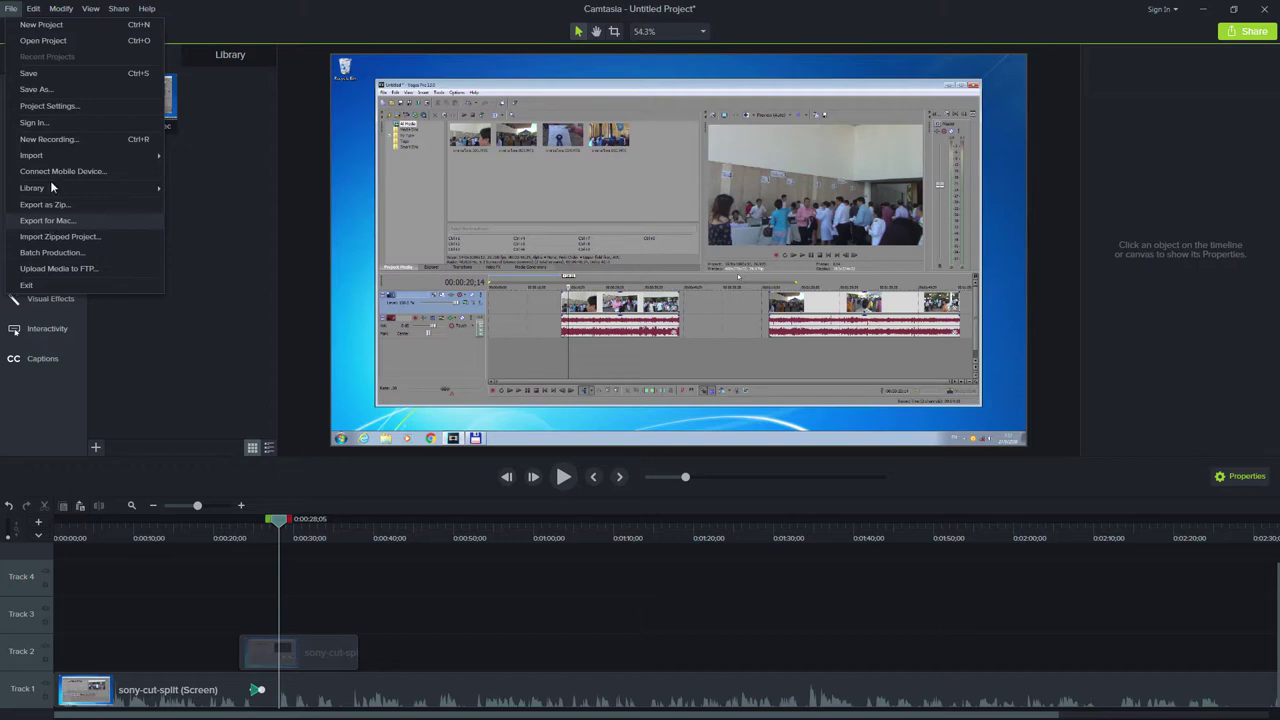
mouse_move(36, 12)
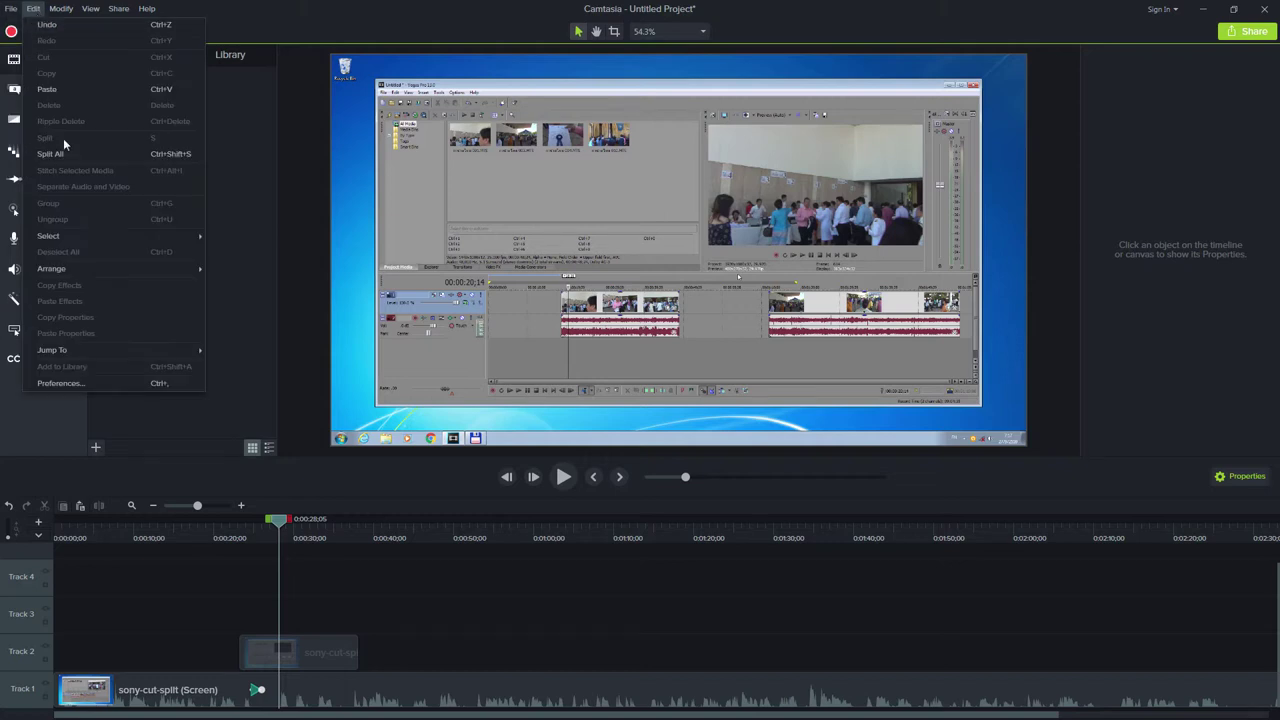
click(249, 645)
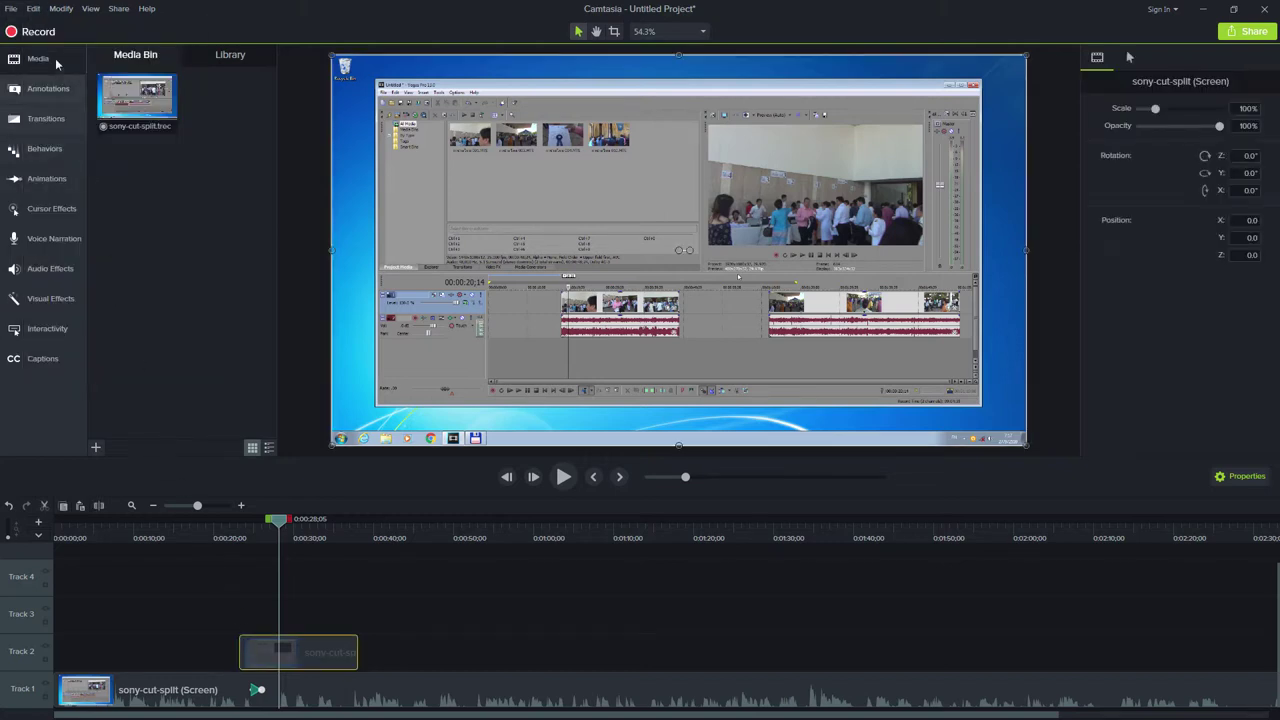
click(34, 9)
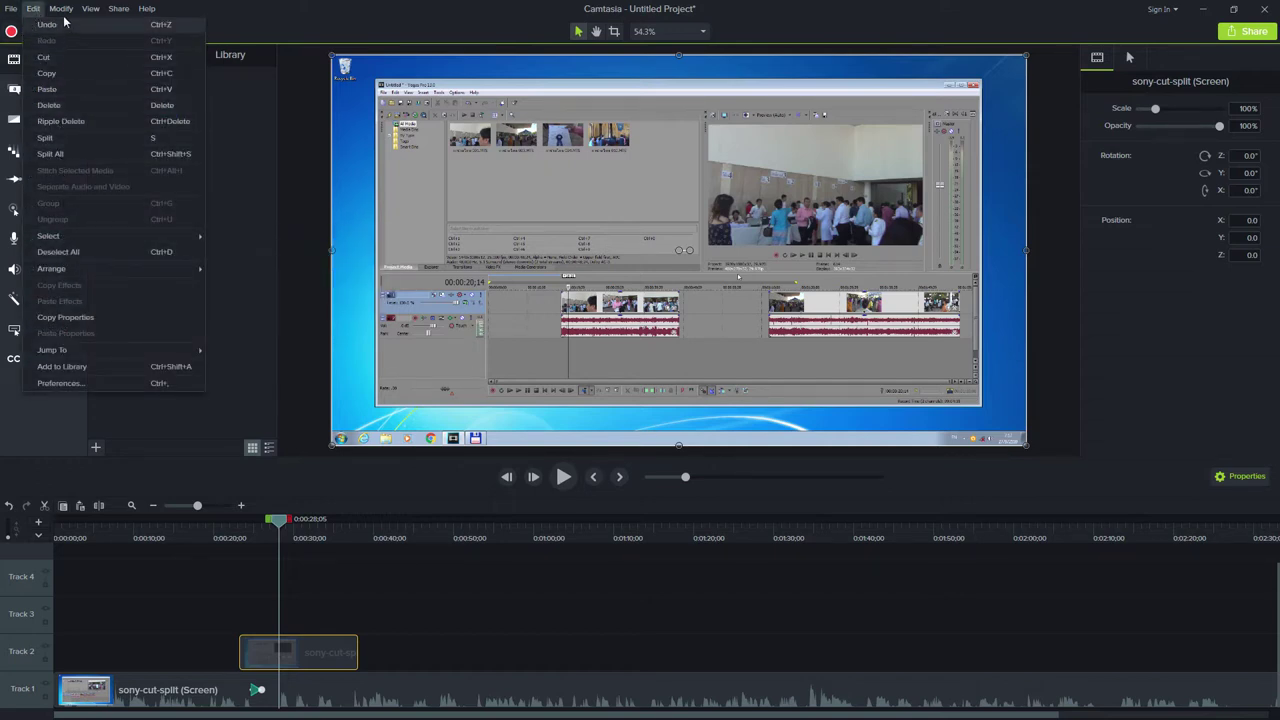
mouse_move(63, 10)
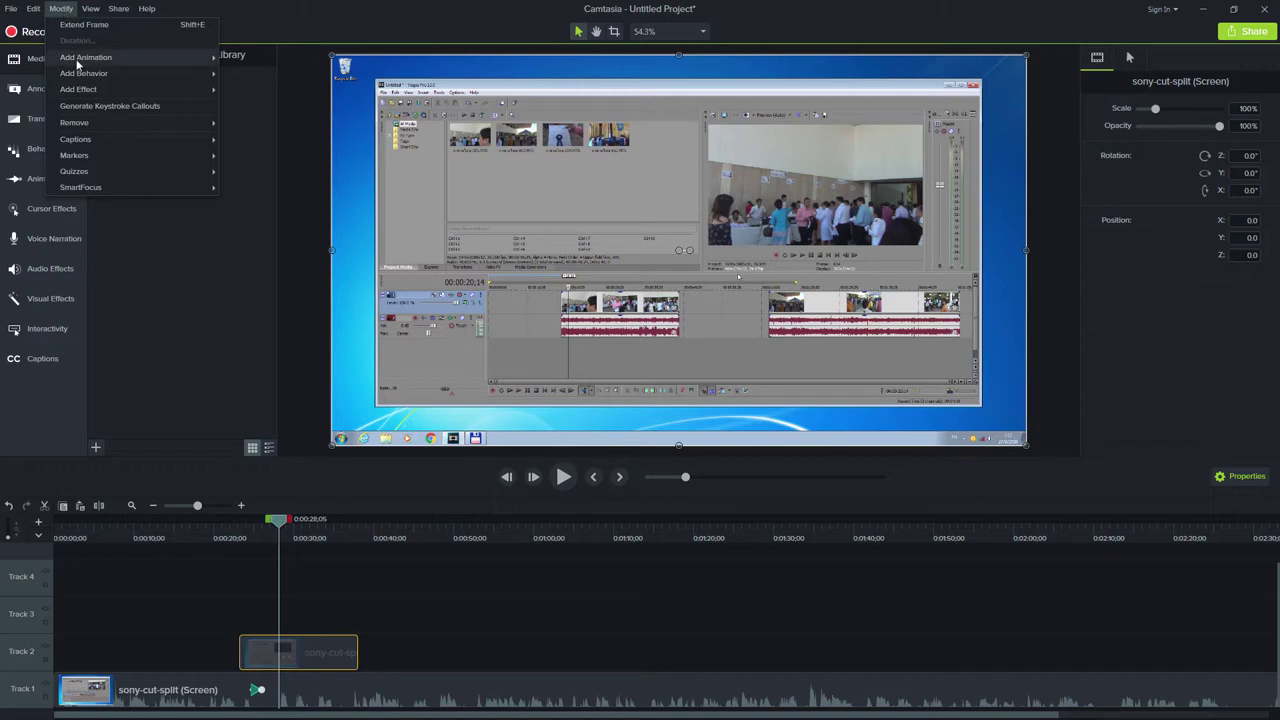
mouse_move(84, 62)
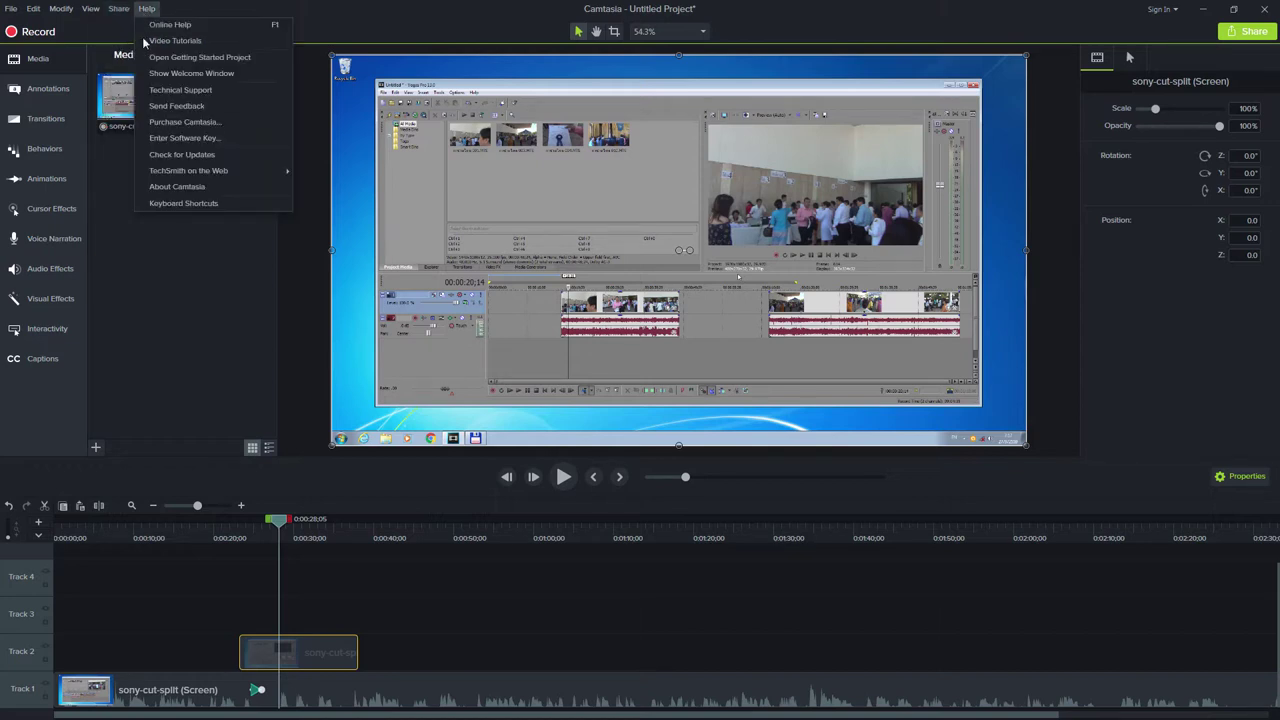
click(136, 220)
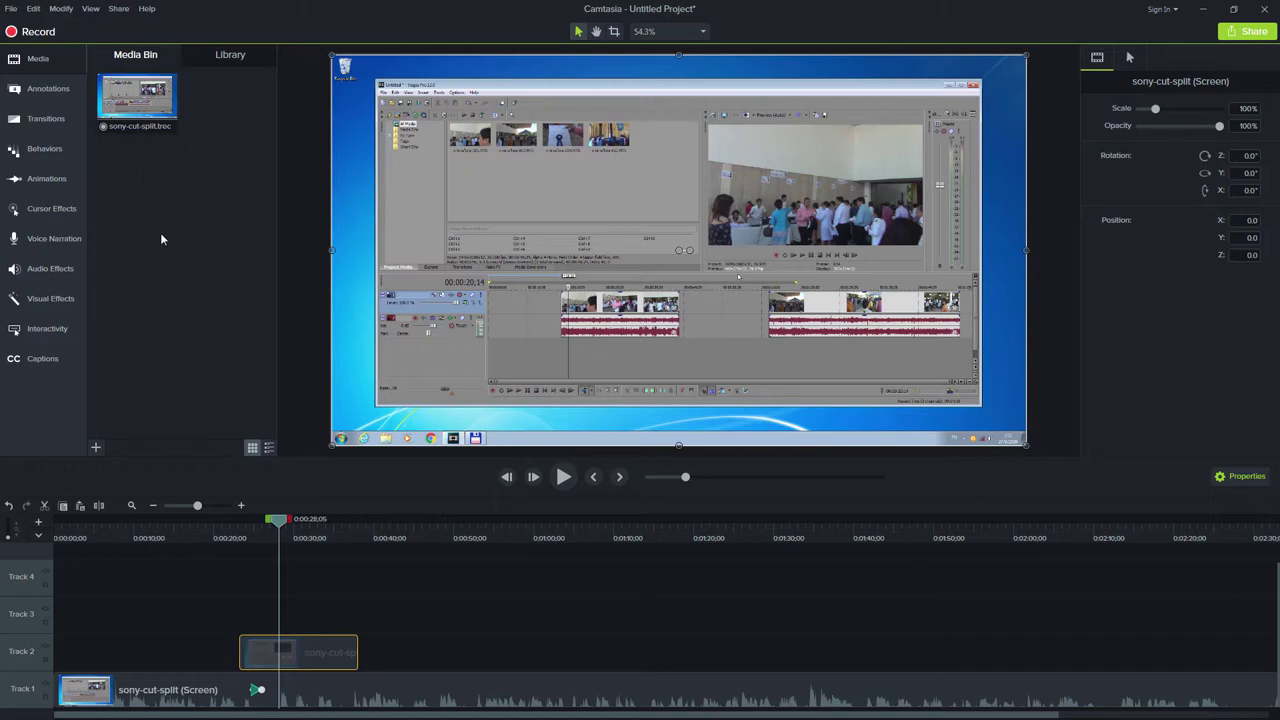
click(222, 56)
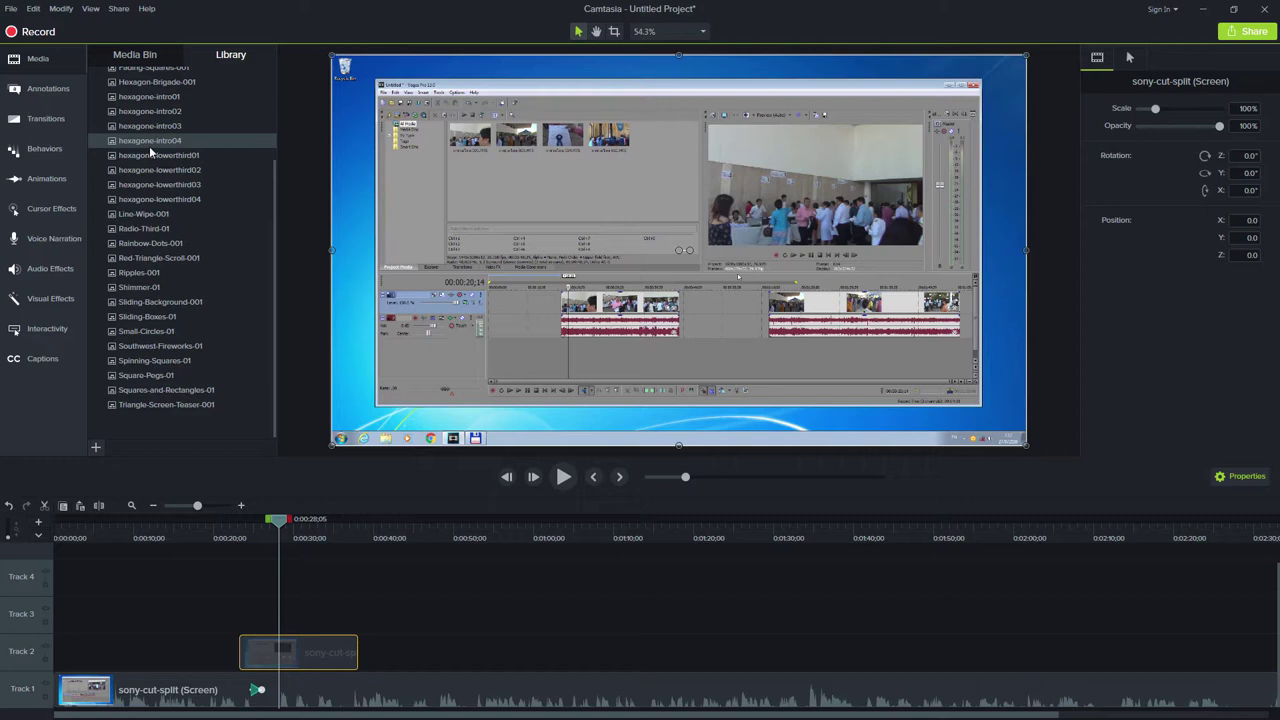
Show the callout annotations and filter them to the Abstract style.
click(47, 94)
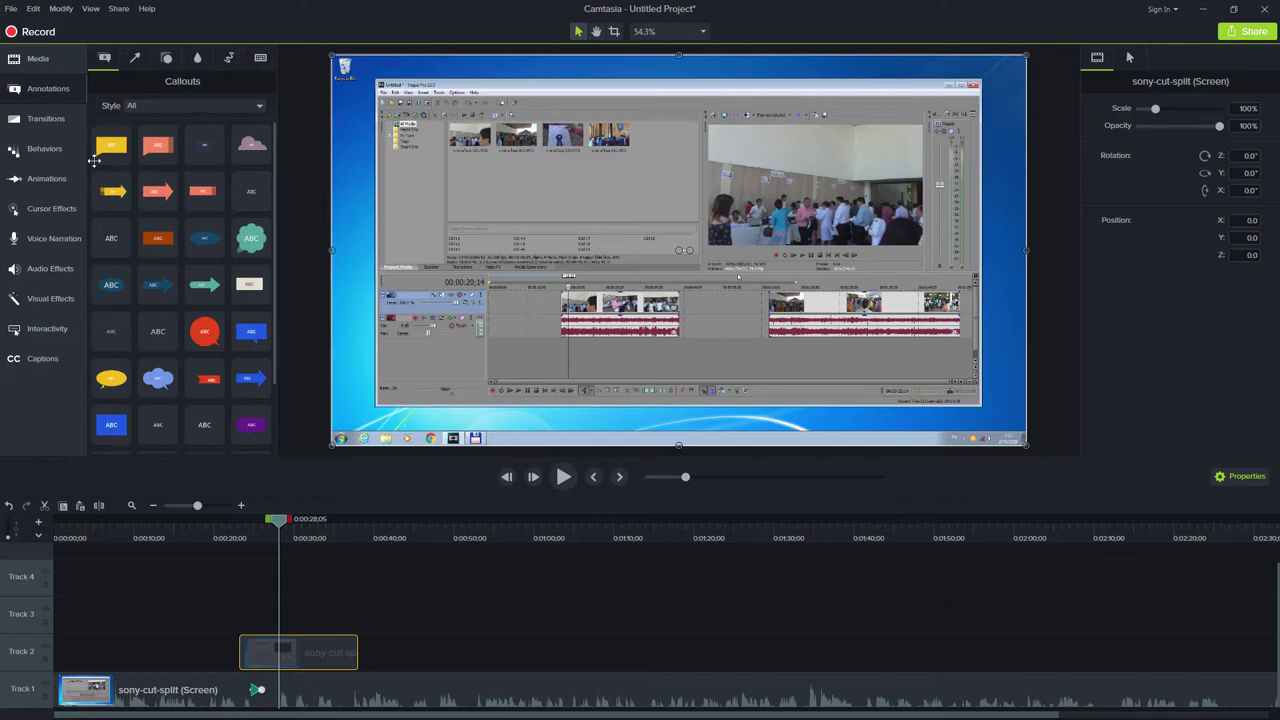
click(173, 105)
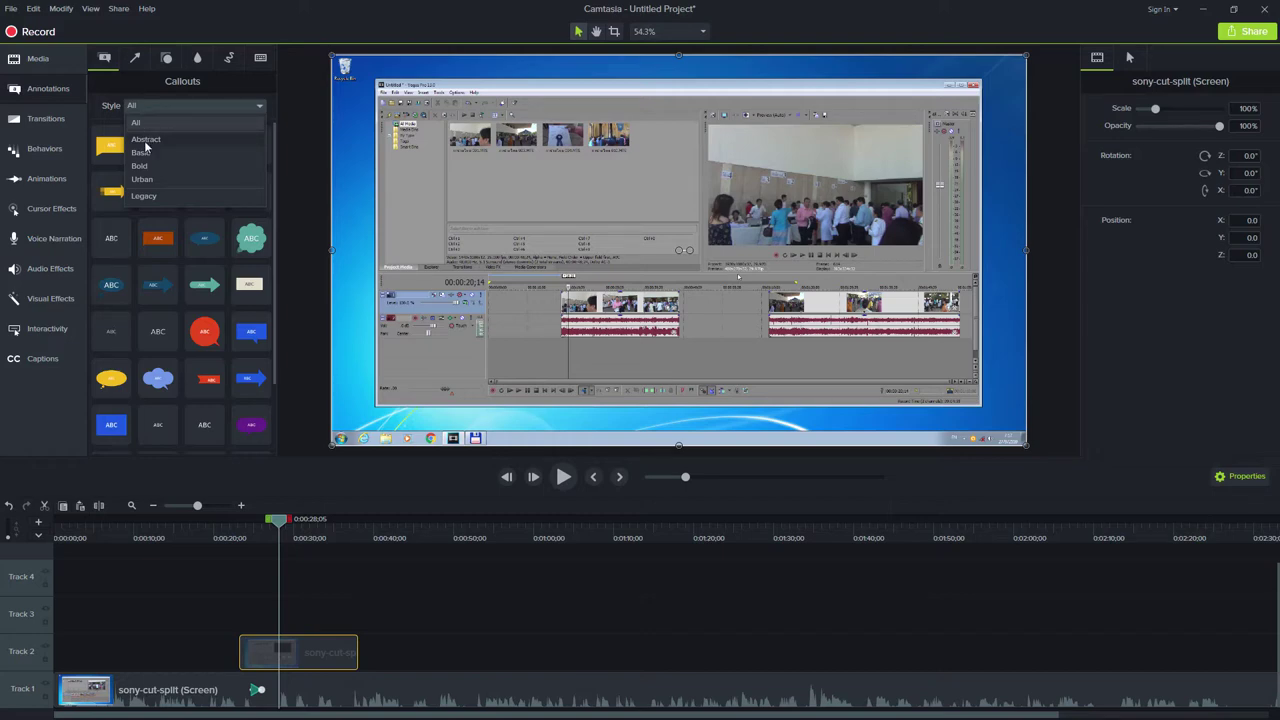
click(146, 142)
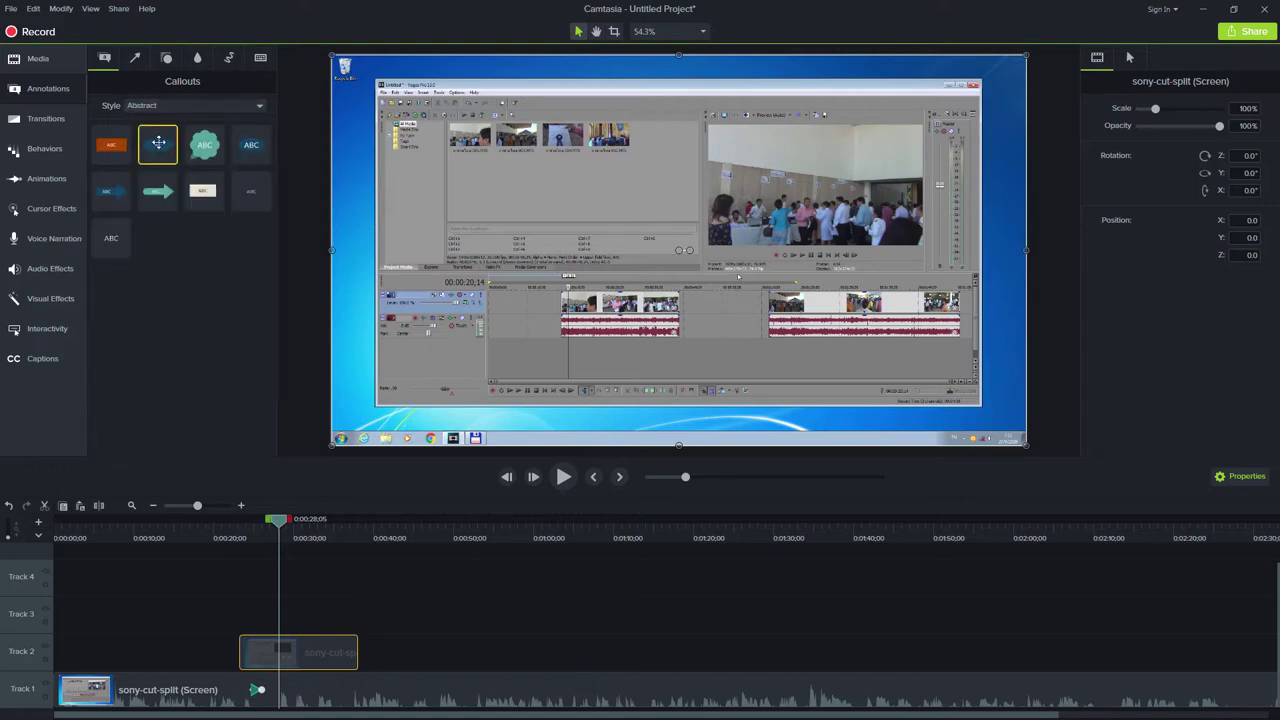
Place the blue oval speech bubble callout on the canvas and delete it again.
drag(158, 143, 523, 225)
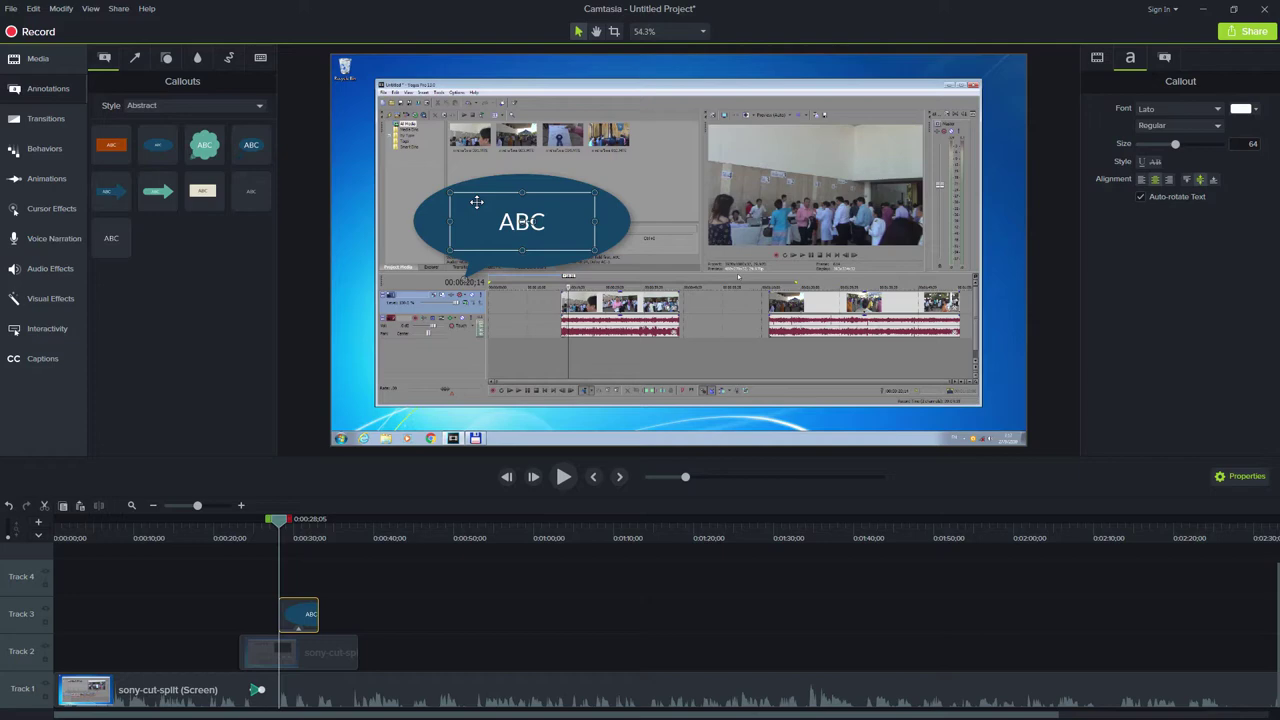
key(Delete)
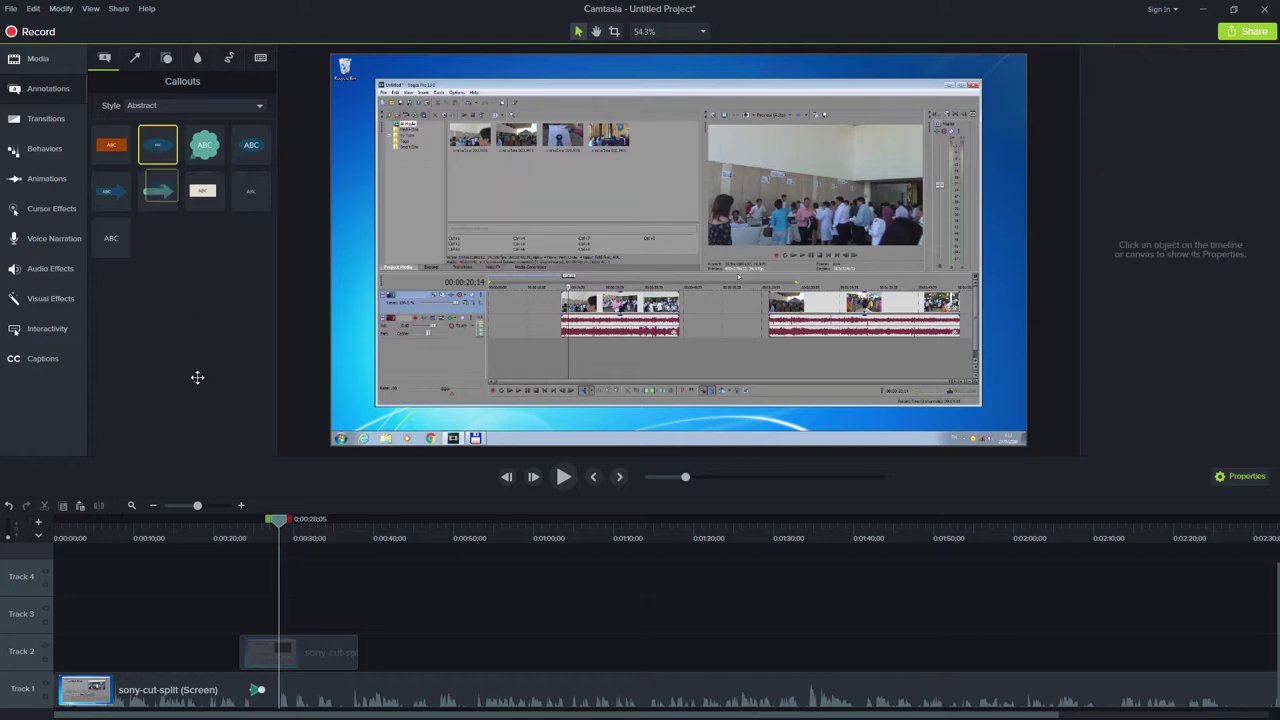
Add the blue oval Abstract callout to Track 4 at about 18 seconds and replace its text with "f".
drag(197, 377, 203, 583)
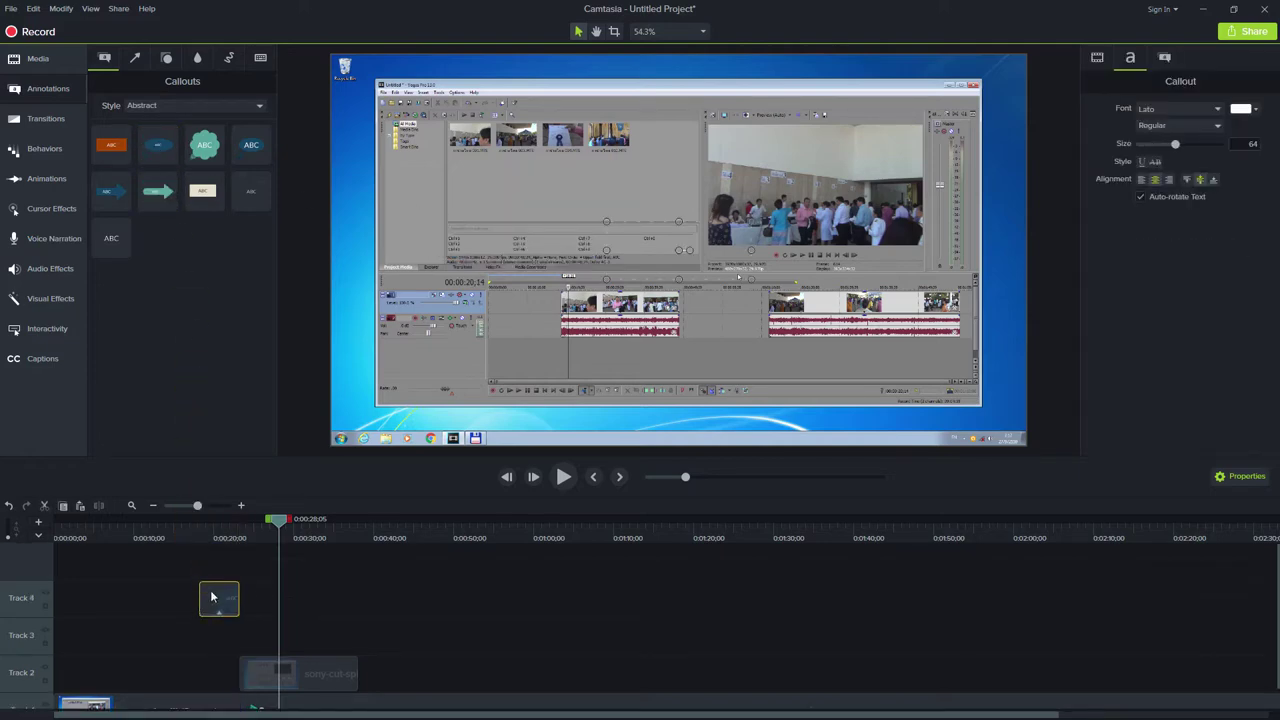
click(220, 537)
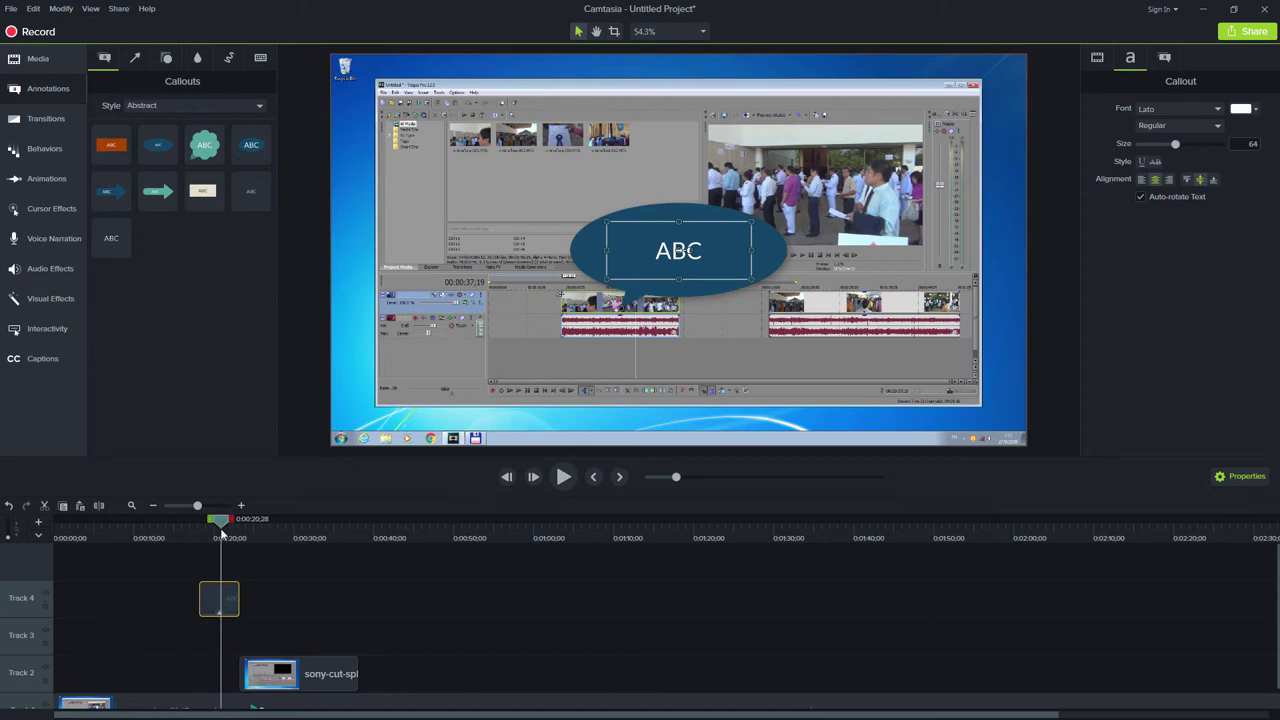
double_click(660, 252)
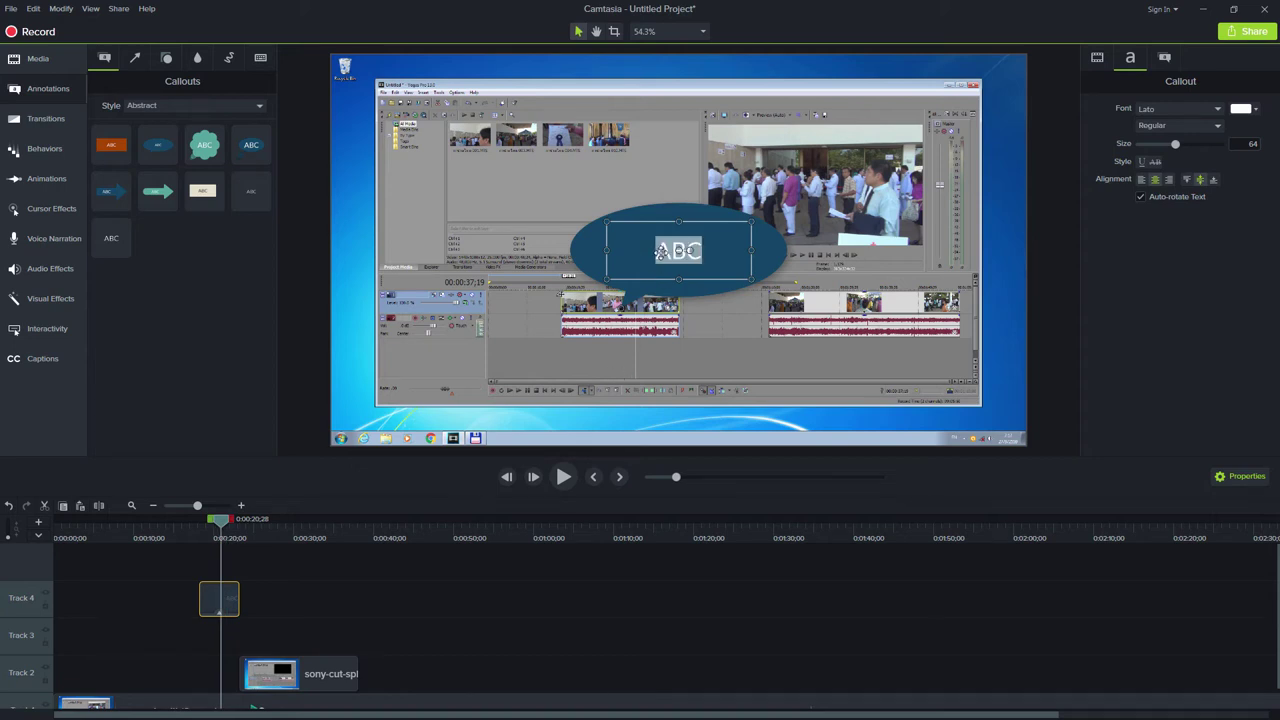
text(f)
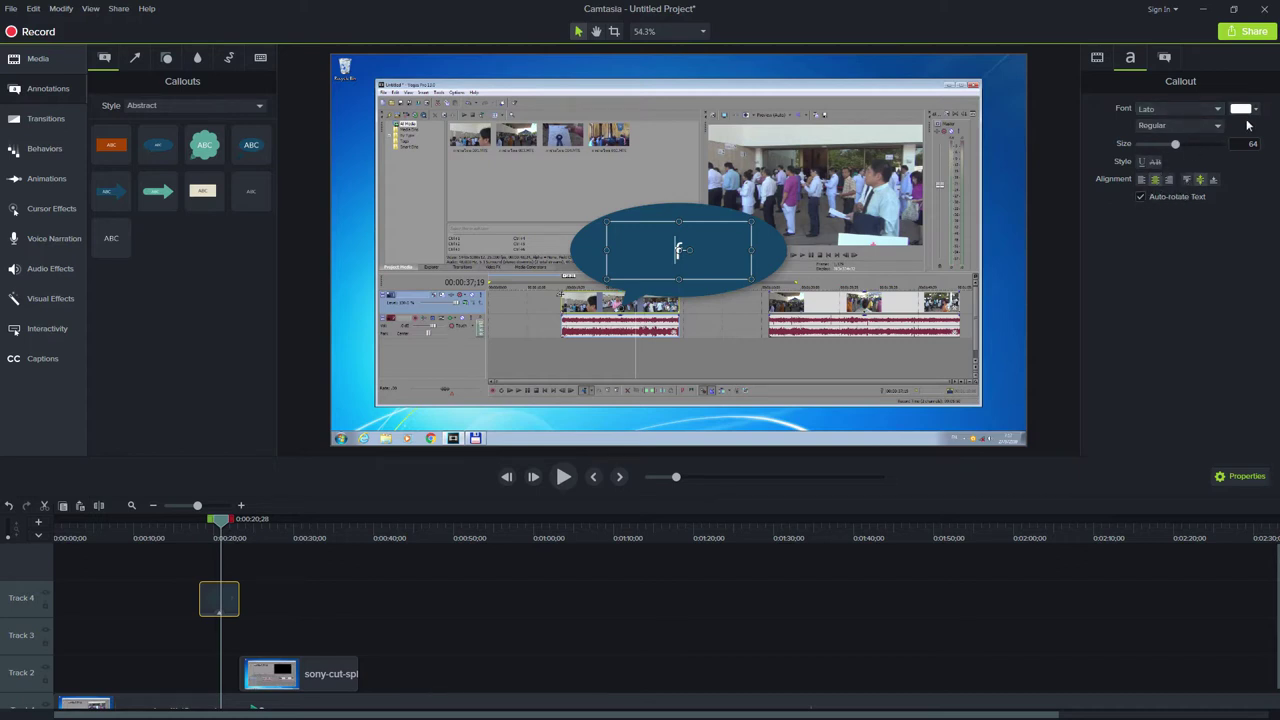
Change the callout's shape to Thought Bubble 1, trying Speech Bubble 1 along the way.
click(1165, 57)
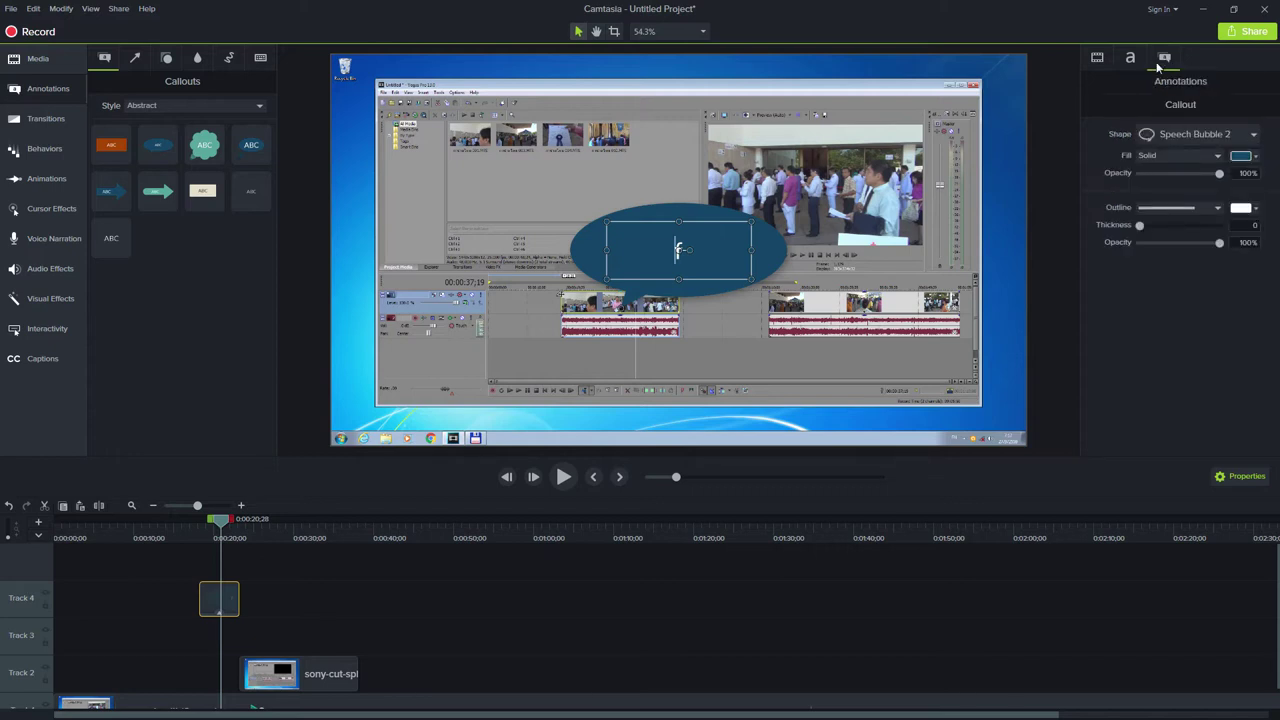
click(1180, 134)
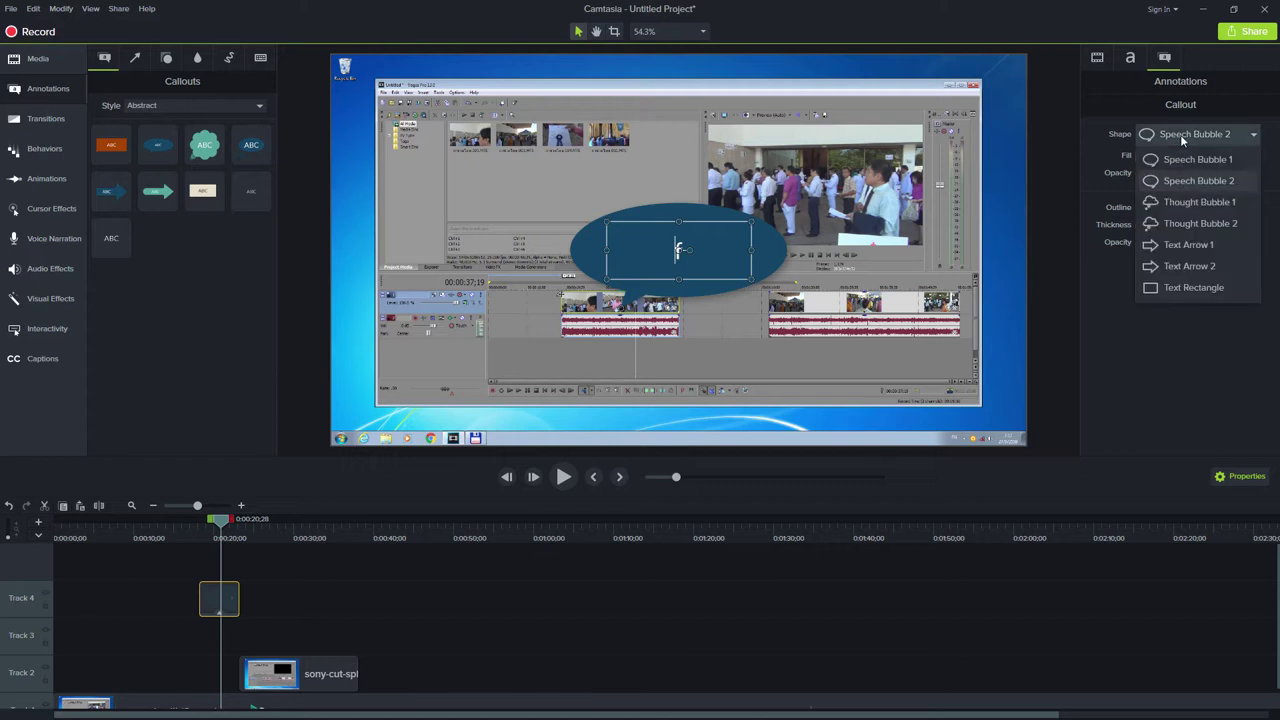
click(1171, 179)
click(1171, 130)
click(1169, 157)
click(1169, 139)
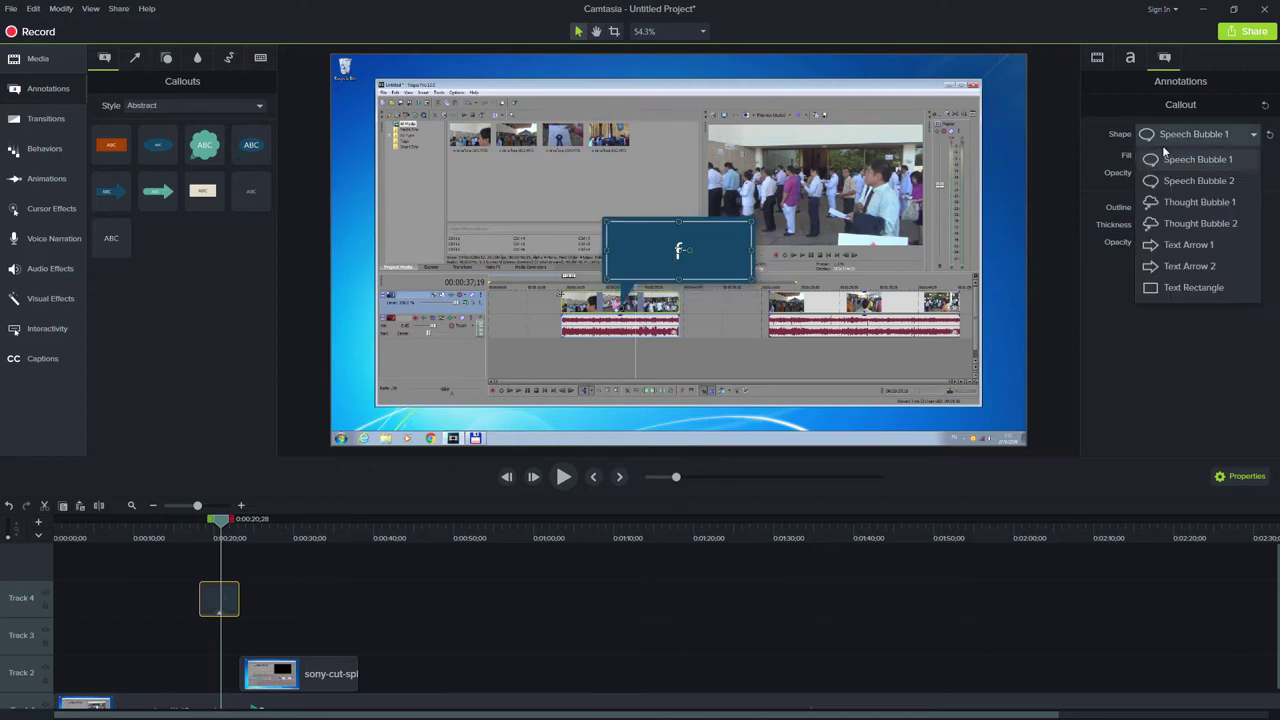
click(1157, 203)
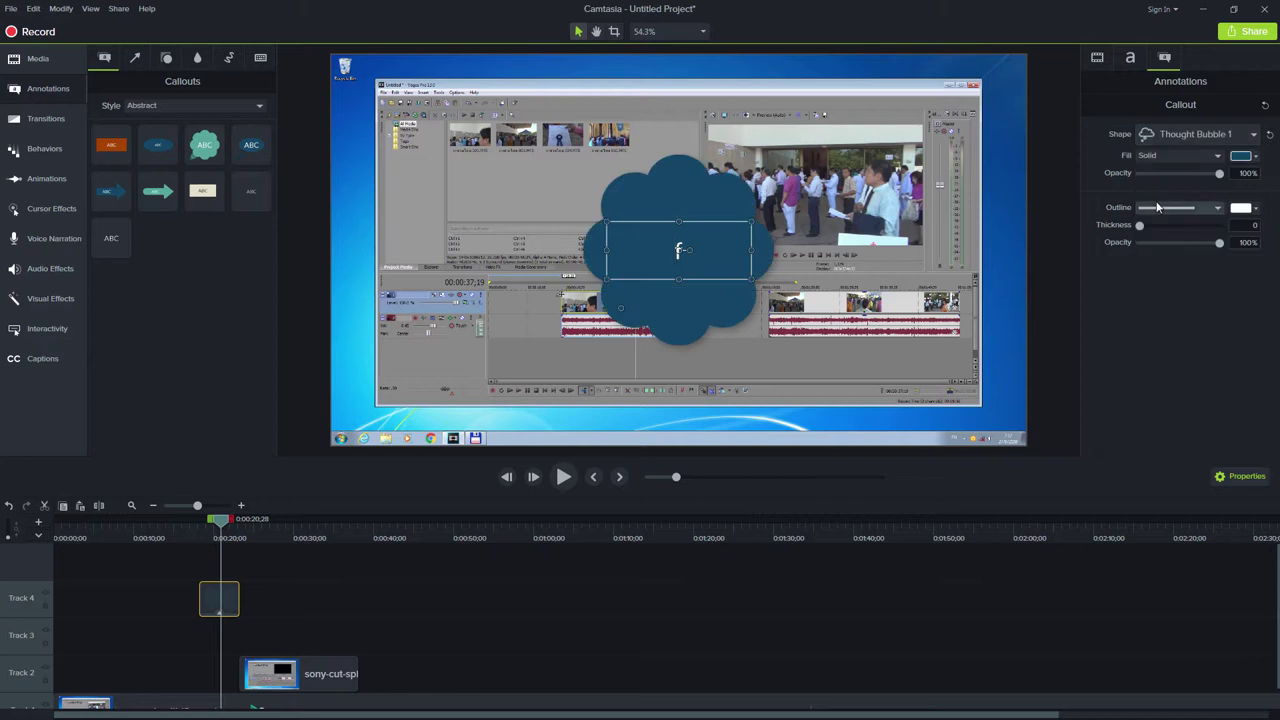
Look through the callout's fill and outline style options and set its outline colour to purple.
click(1176, 155)
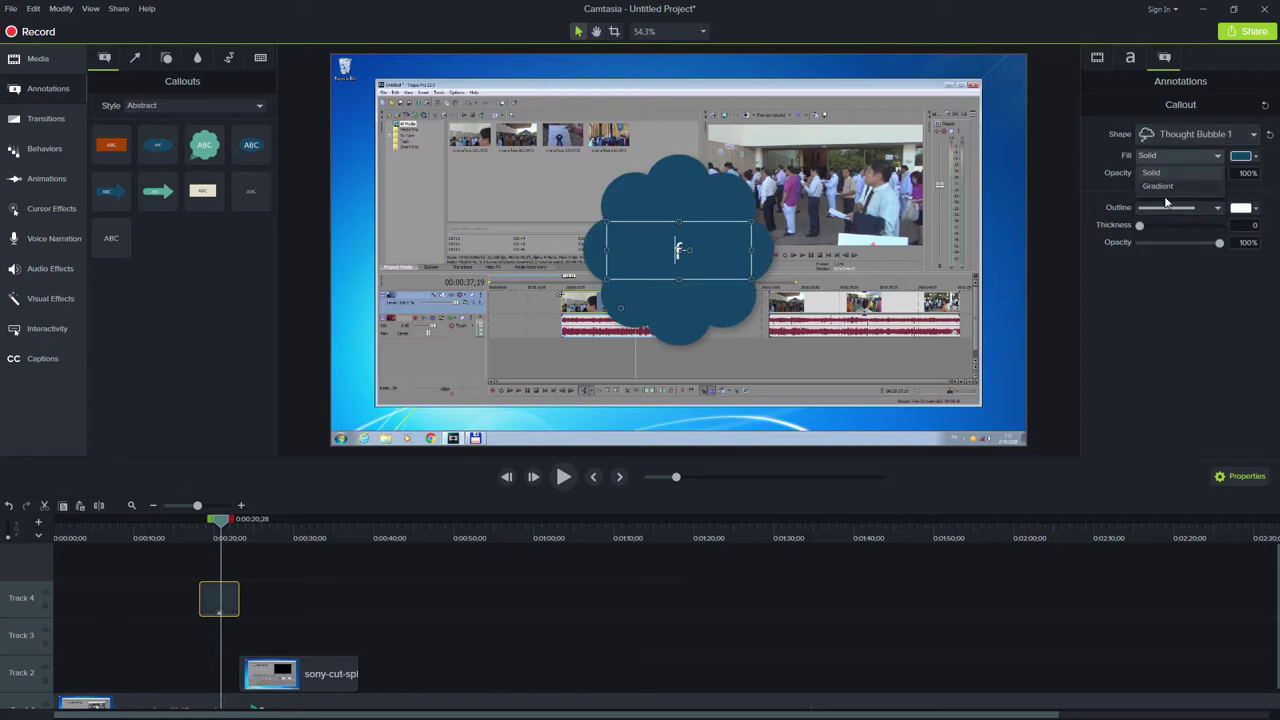
click(1114, 190)
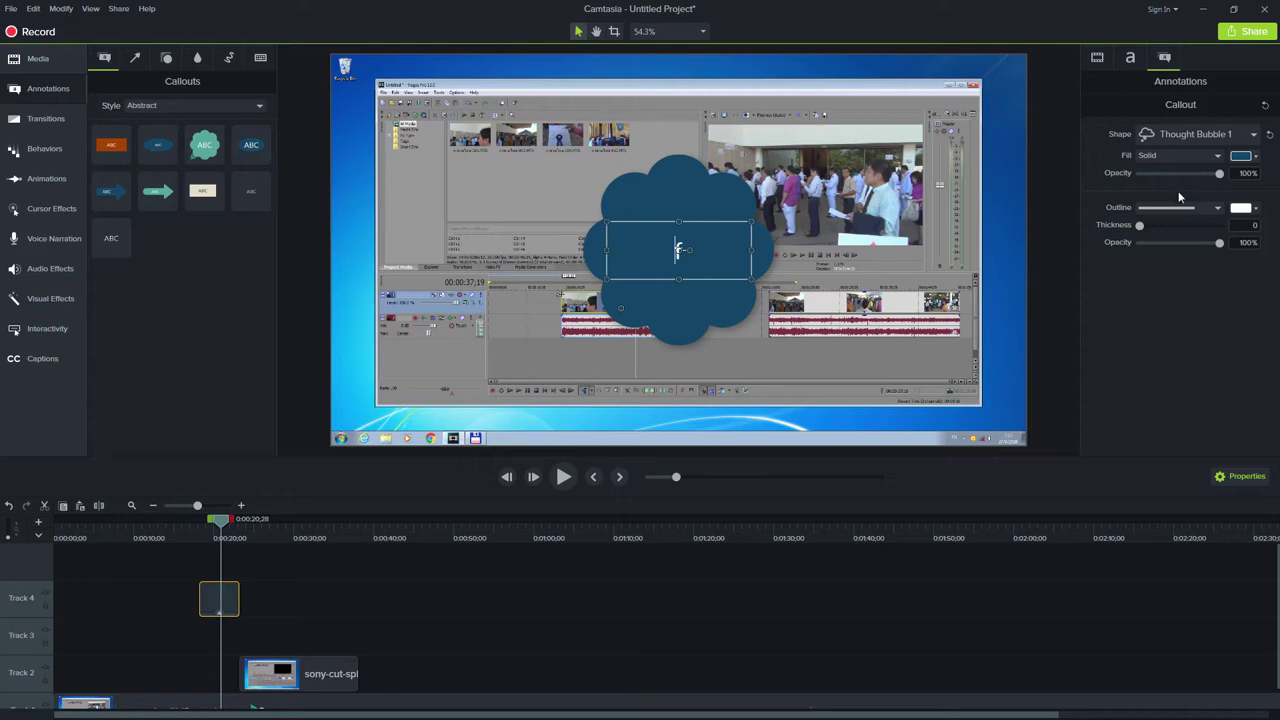
click(1216, 209)
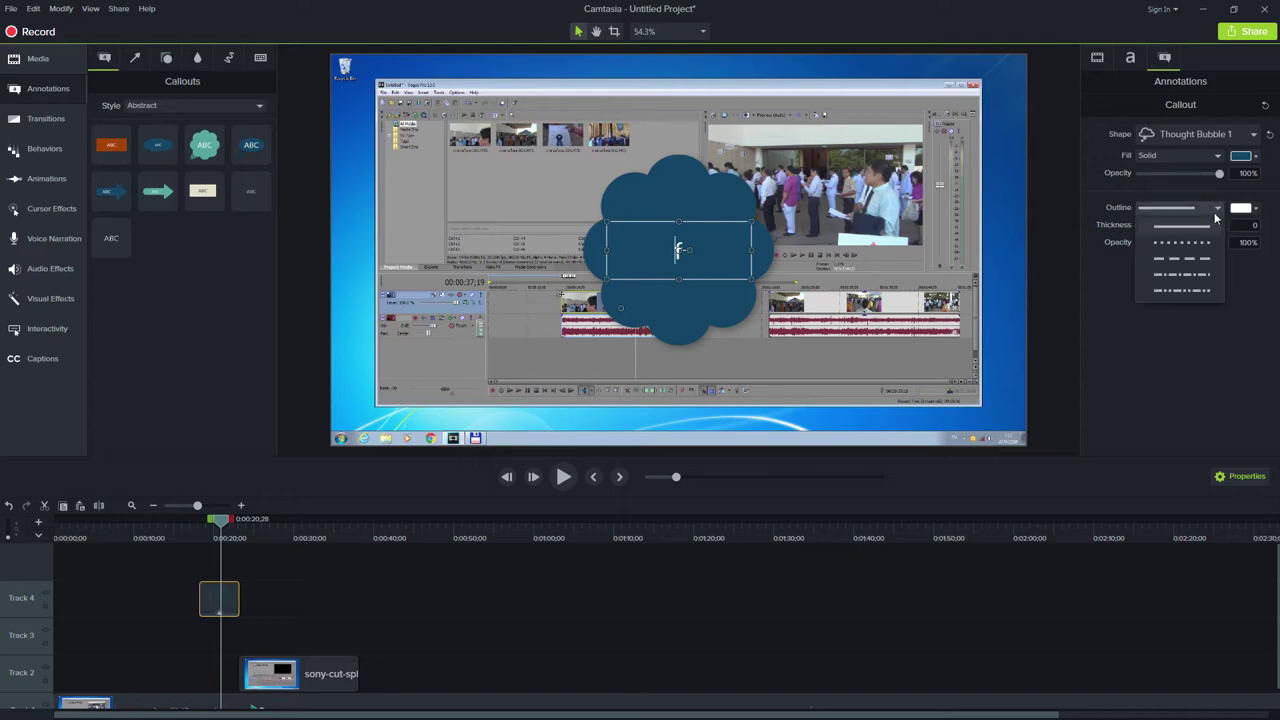
click(1236, 211)
click(1252, 208)
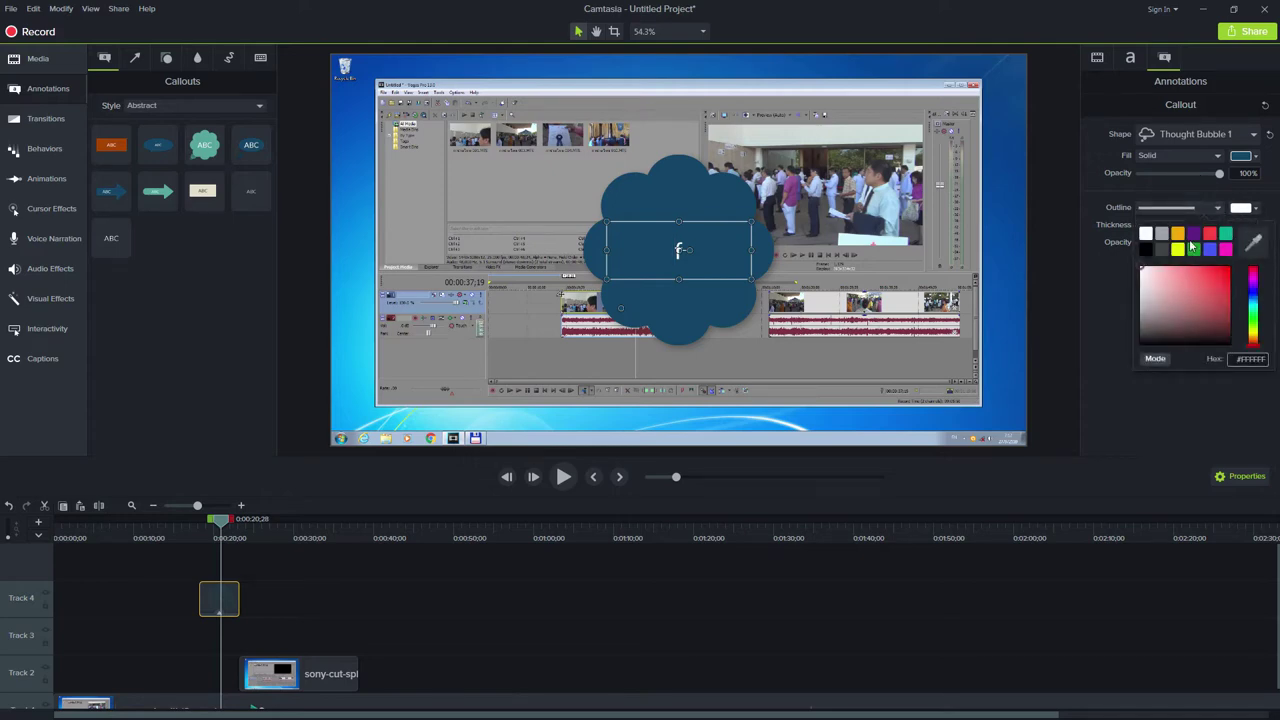
click(1198, 236)
click(678, 250)
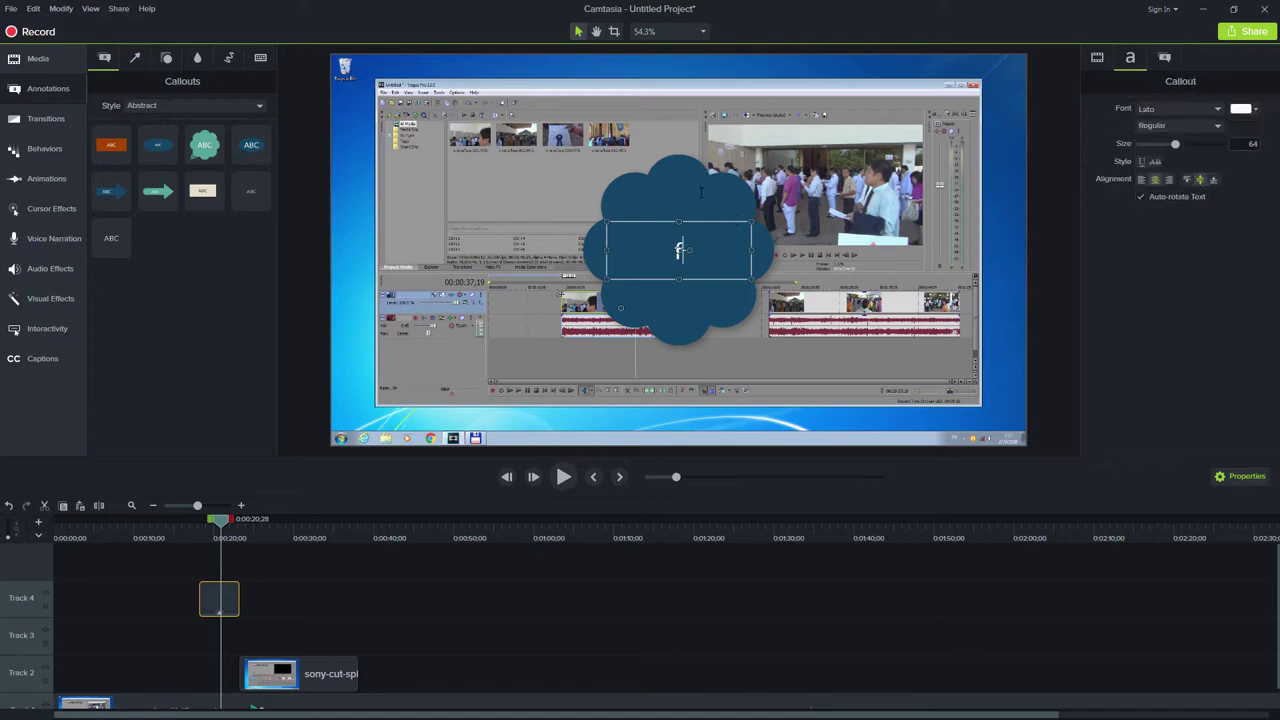
click(686, 156)
click(678, 170)
click(1100, 60)
click(1127, 60)
Browse the other annotation types and add the gray Ctrl+A keystroke callout to Track 4 at about 27 seconds.
click(135, 59)
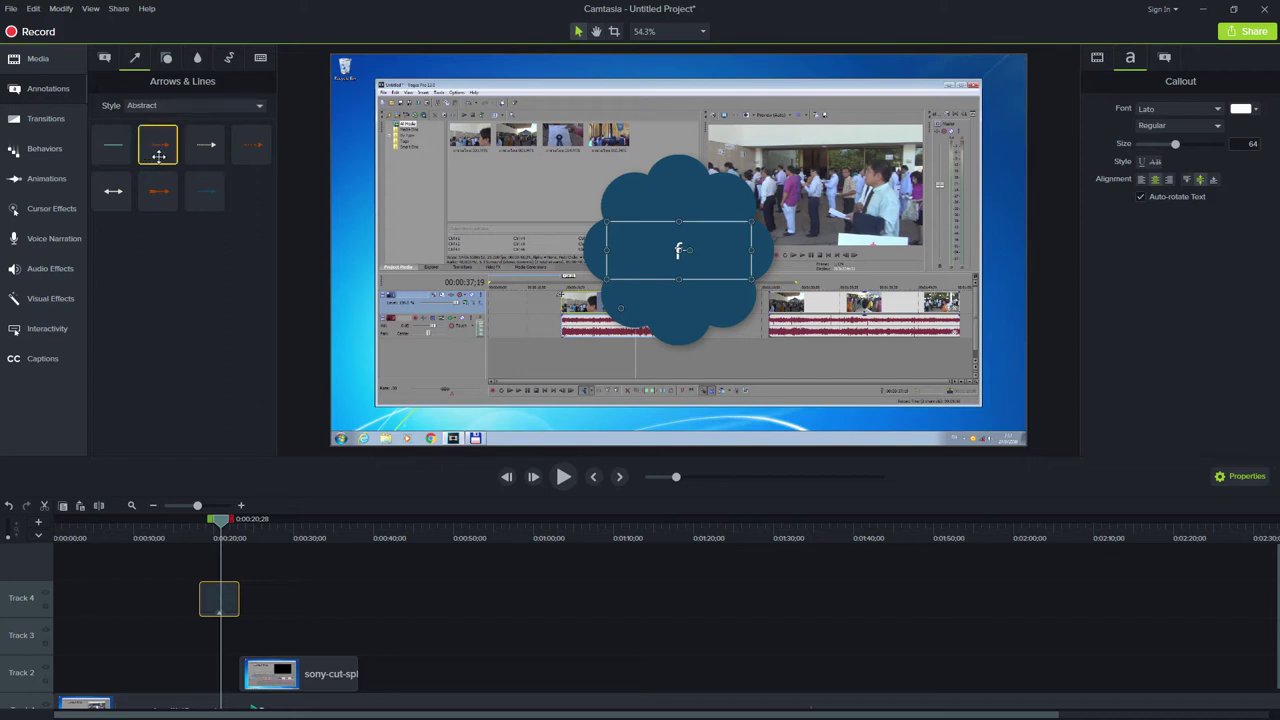
click(169, 62)
click(198, 63)
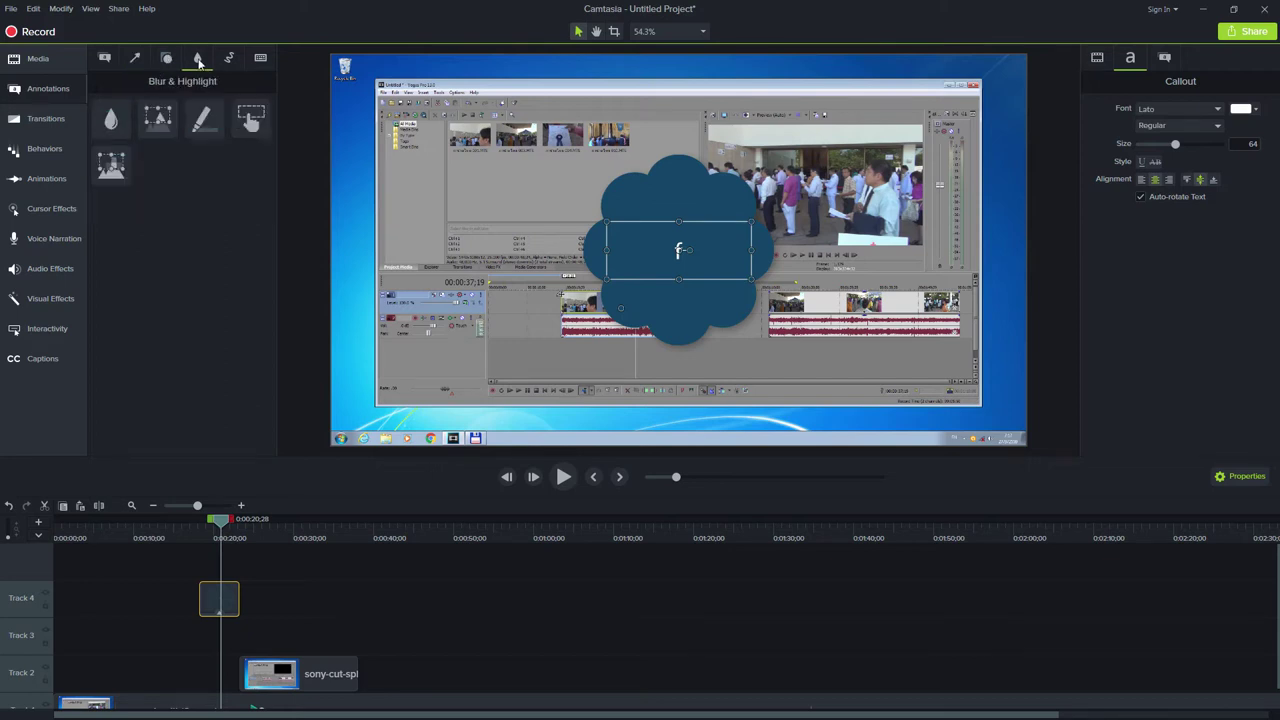
click(229, 62)
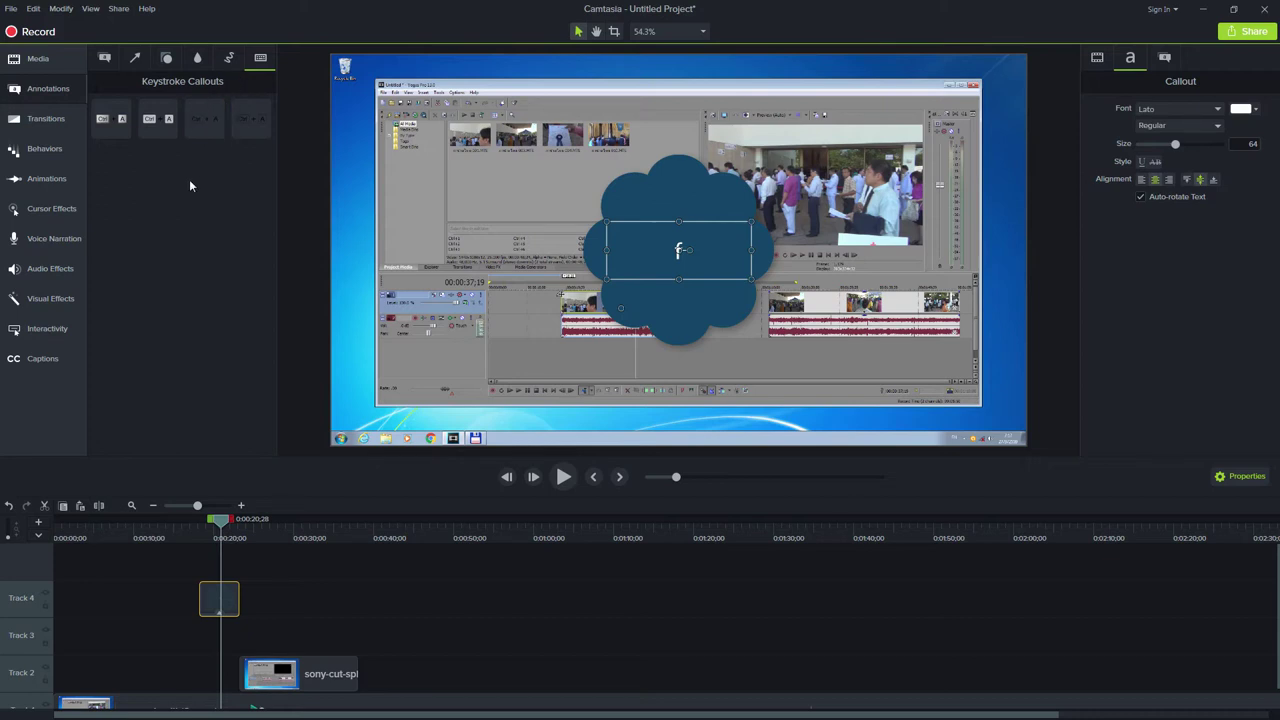
drag(175, 127, 284, 600)
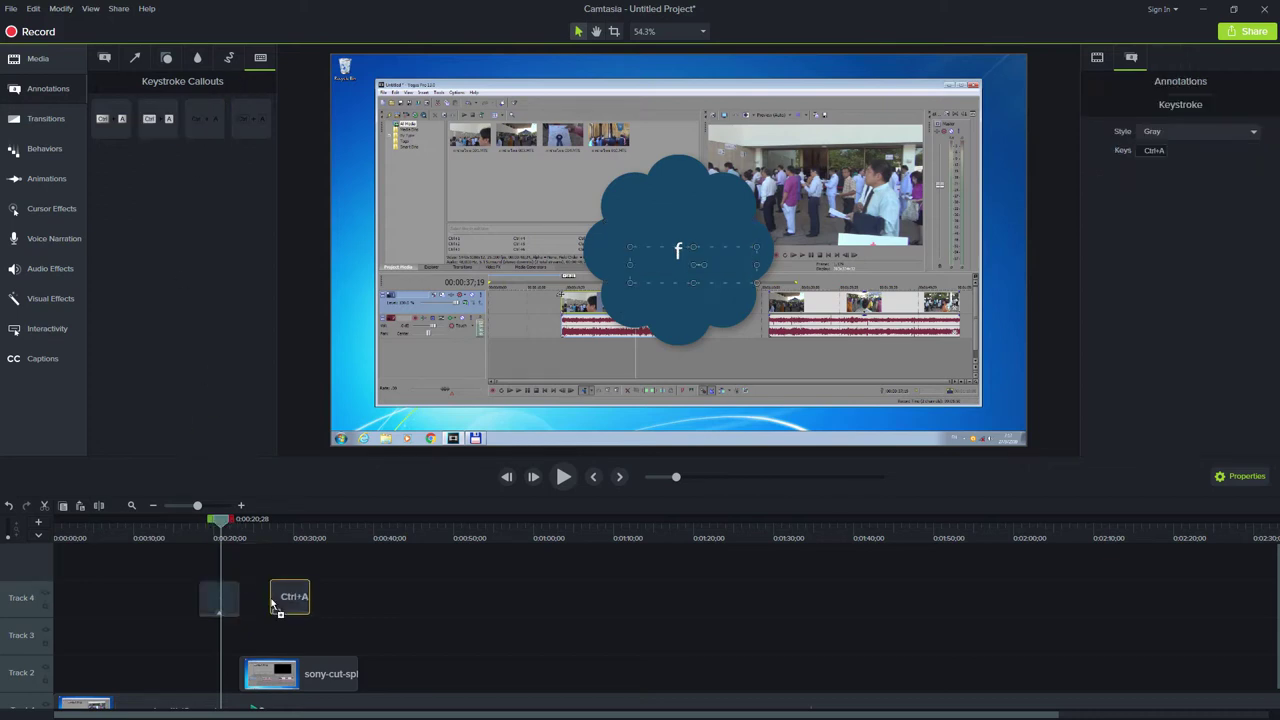
click(285, 538)
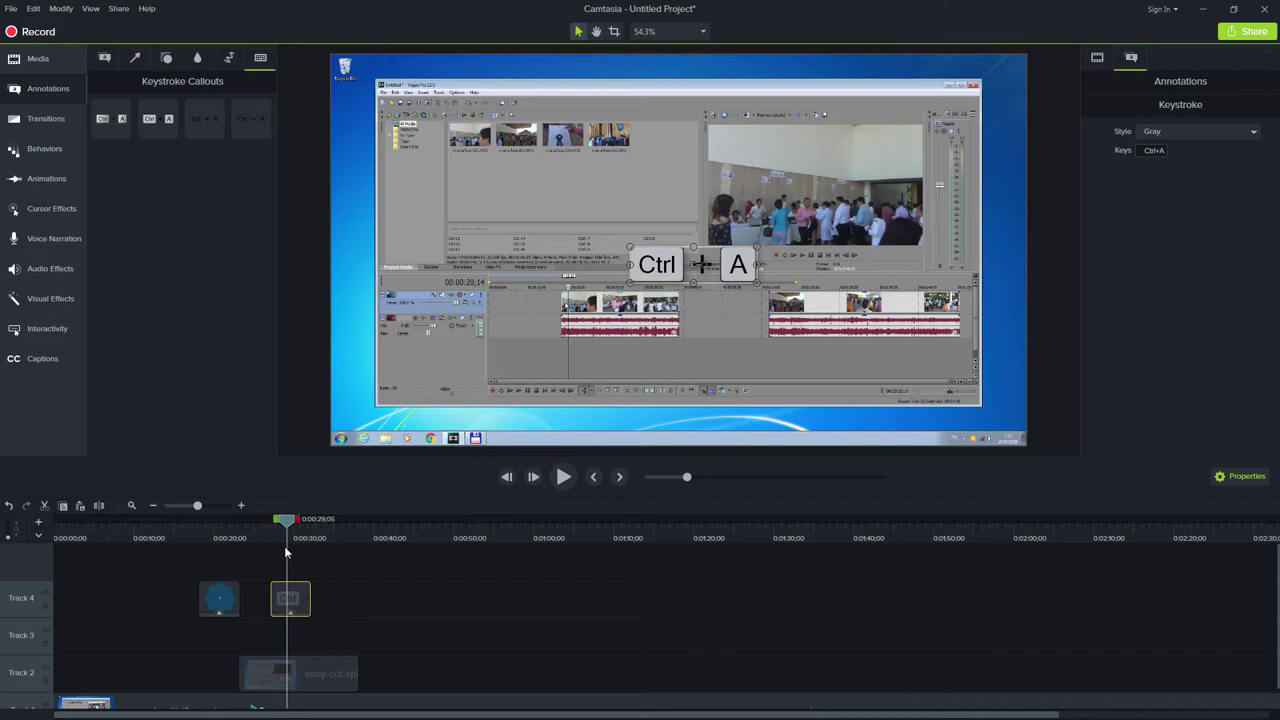
drag(657, 265, 657, 269)
Change the keystroke callout's style to Outline after trying Clear.
click(1190, 131)
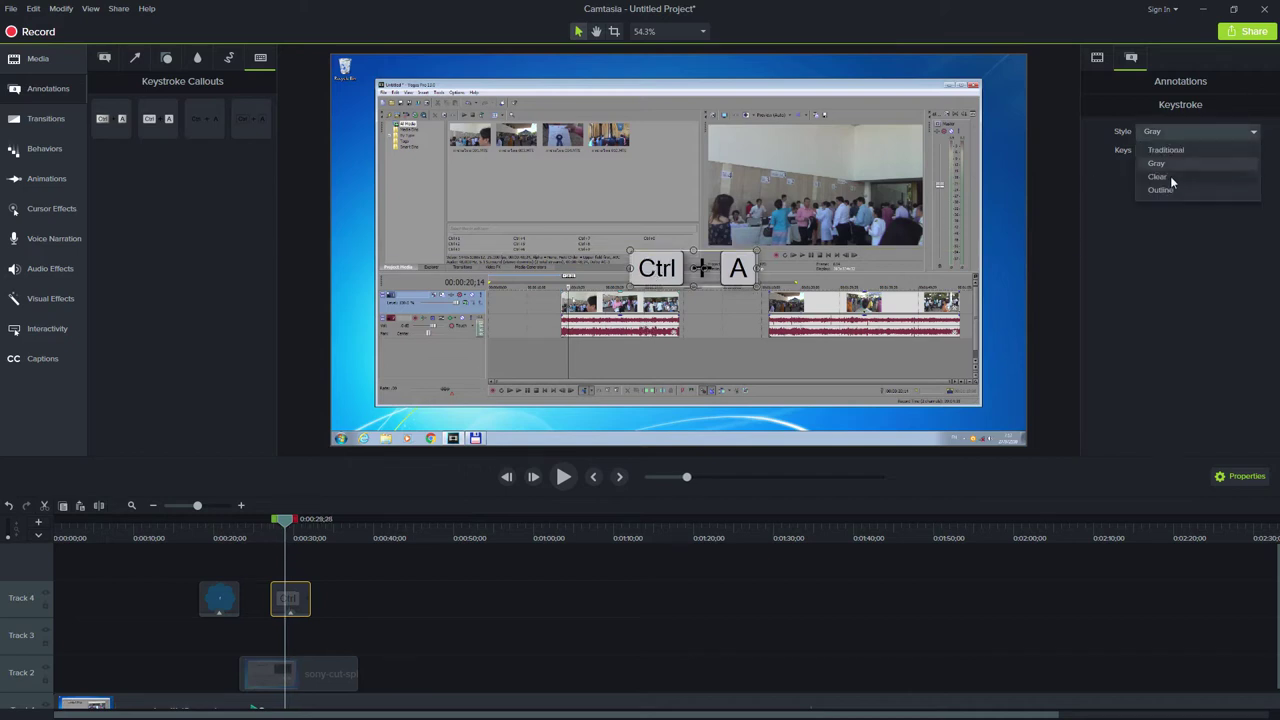
click(1158, 177)
click(1170, 133)
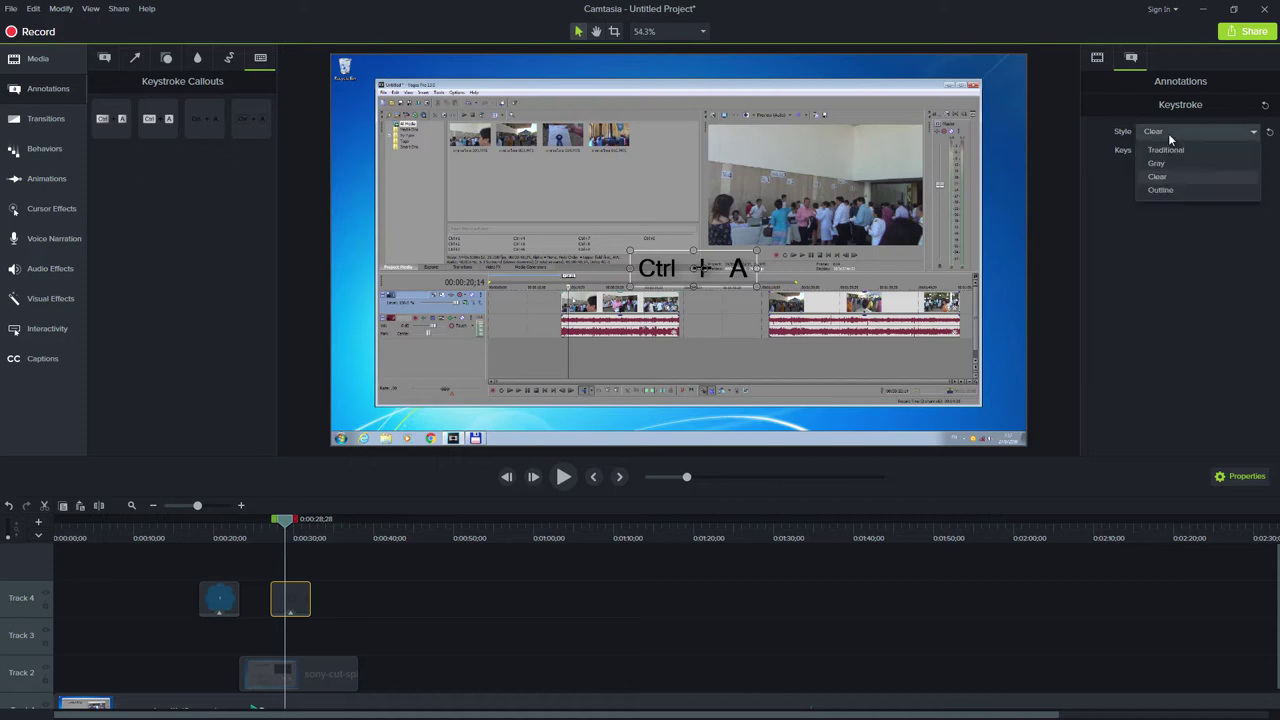
click(1162, 189)
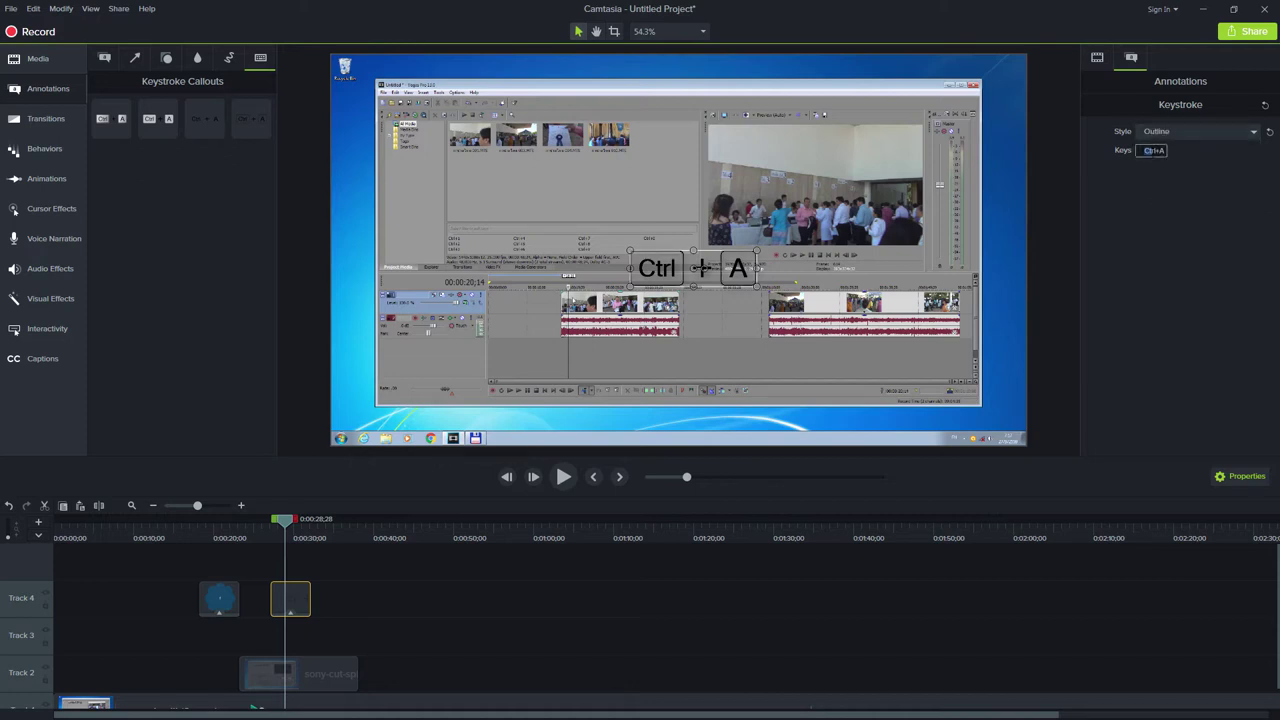
click(1155, 133)
click(1155, 133)
click(106, 58)
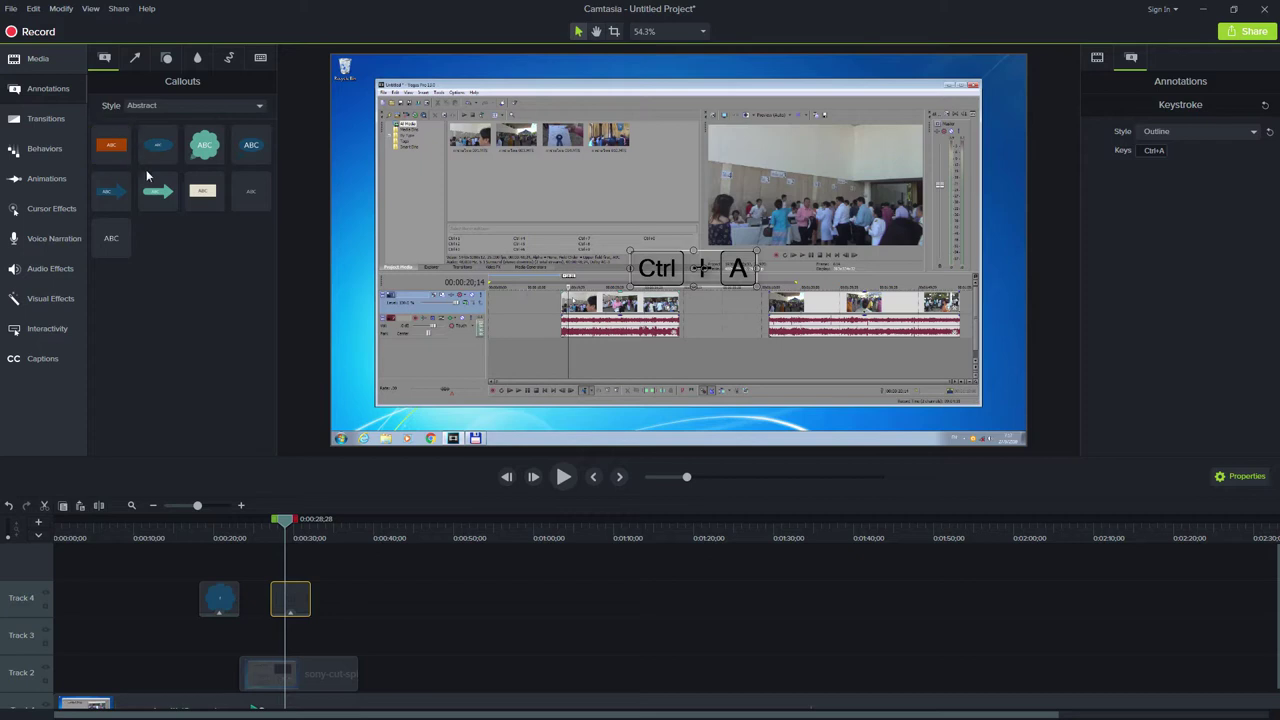
click(150, 106)
click(148, 126)
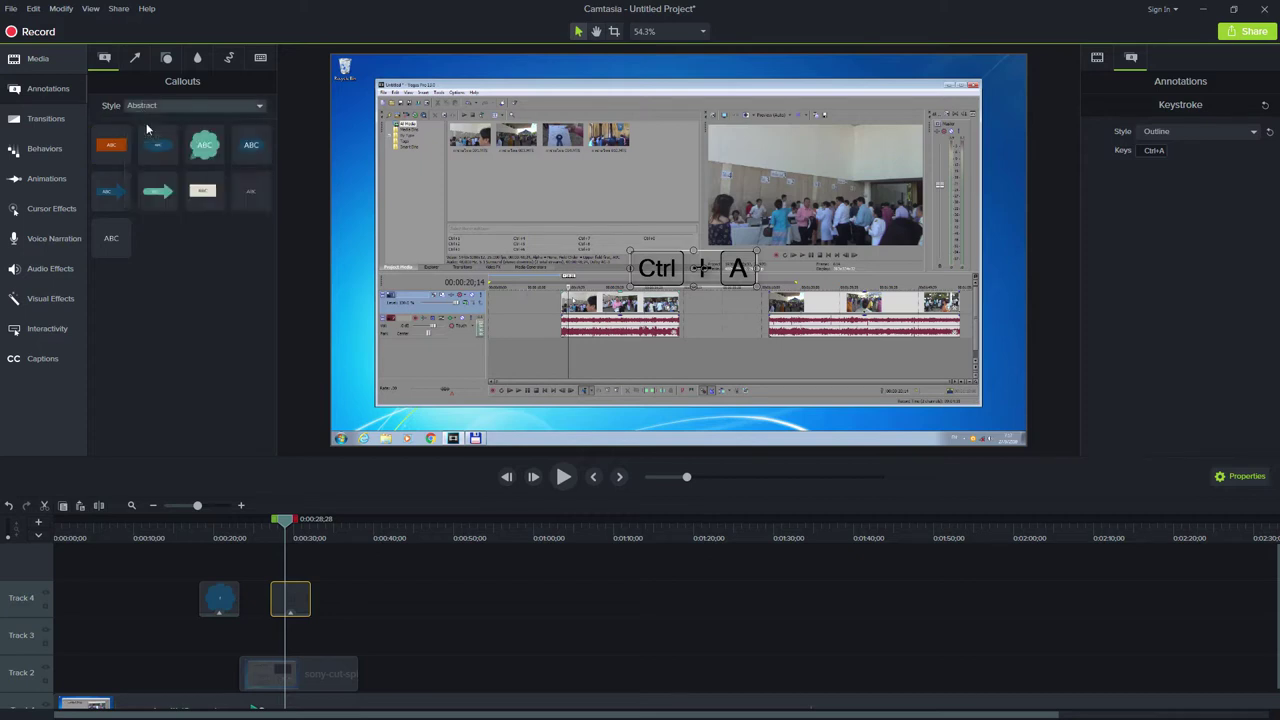
Add a yellow speech bubble callout over the recording and stretch its tail down to the recorded editor's playback controls.
drag(111, 148, 547, 192)
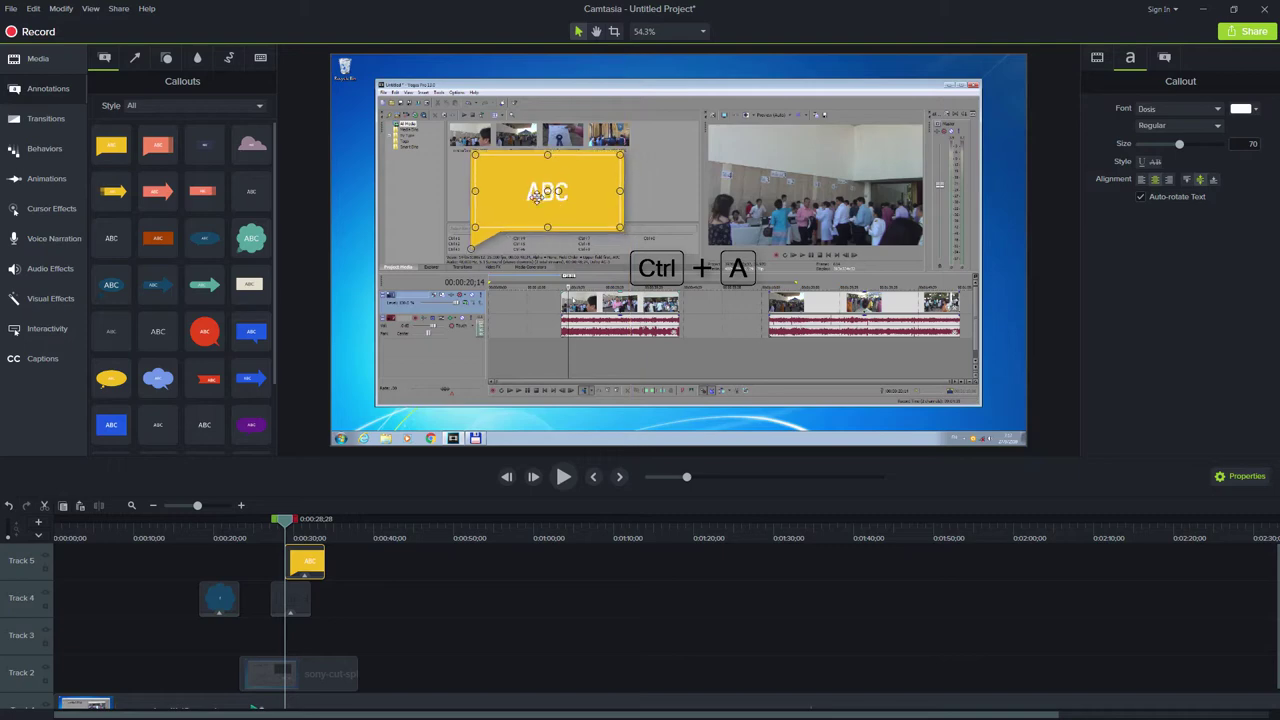
drag(472, 249, 493, 385)
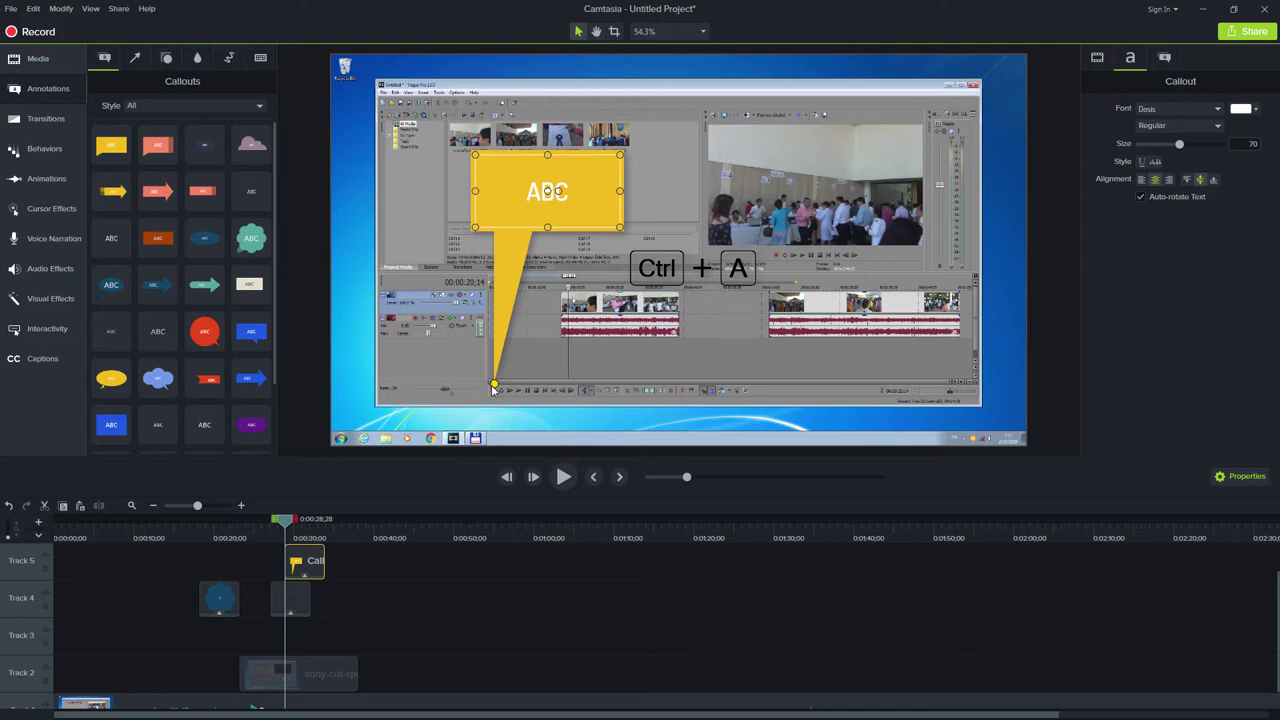
click(537, 343)
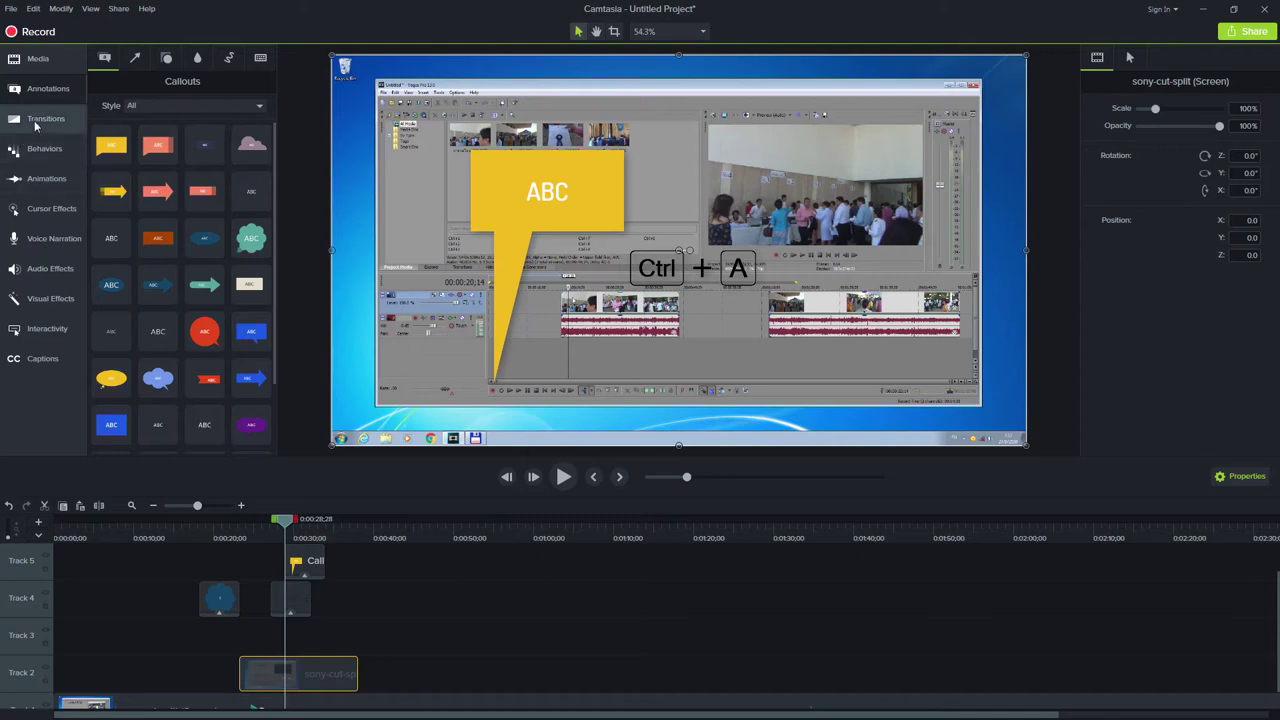
Browse the available transitions and add one to each end of the sony-cut-split clip on Track 2.
click(36, 120)
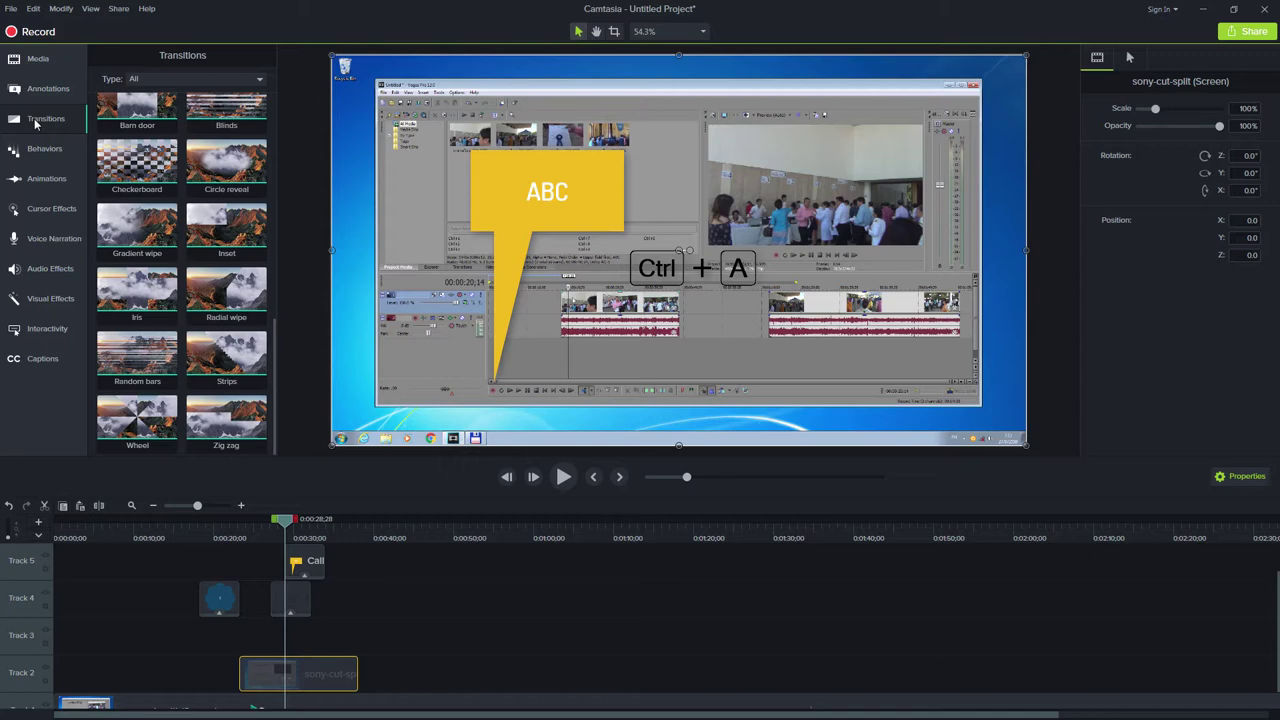
scroll(215, 150, up, 3)
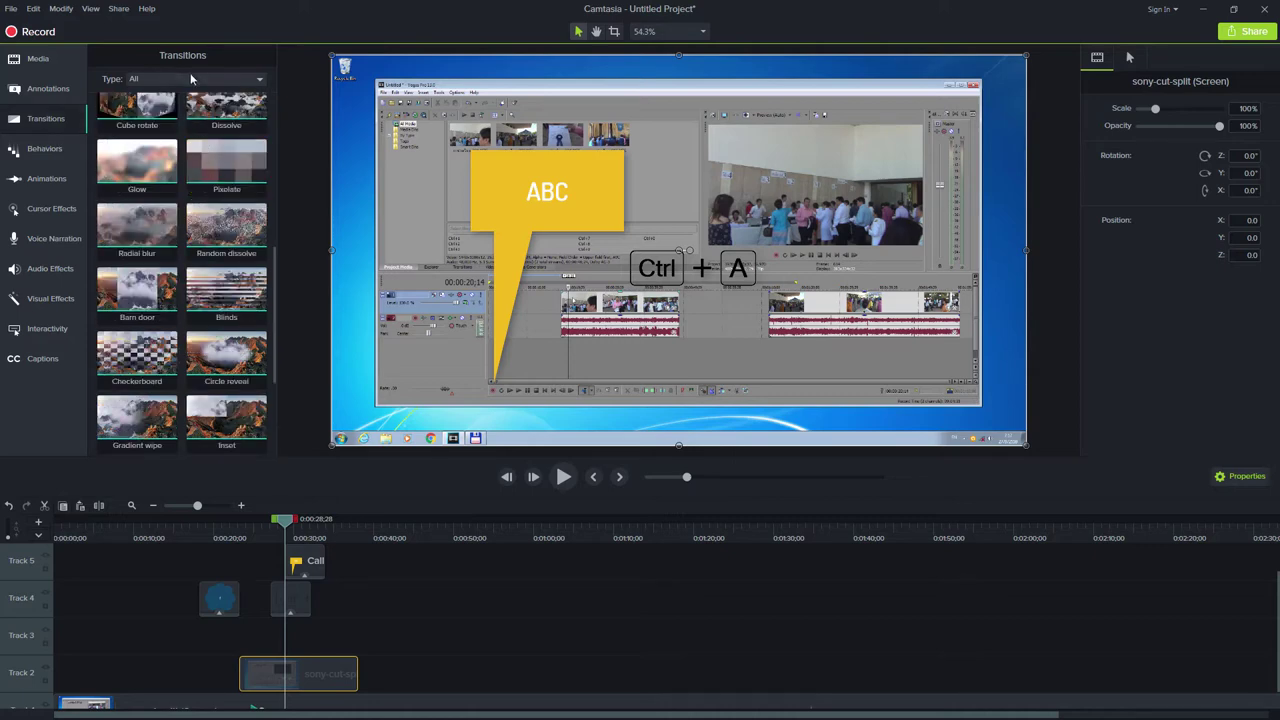
click(180, 82)
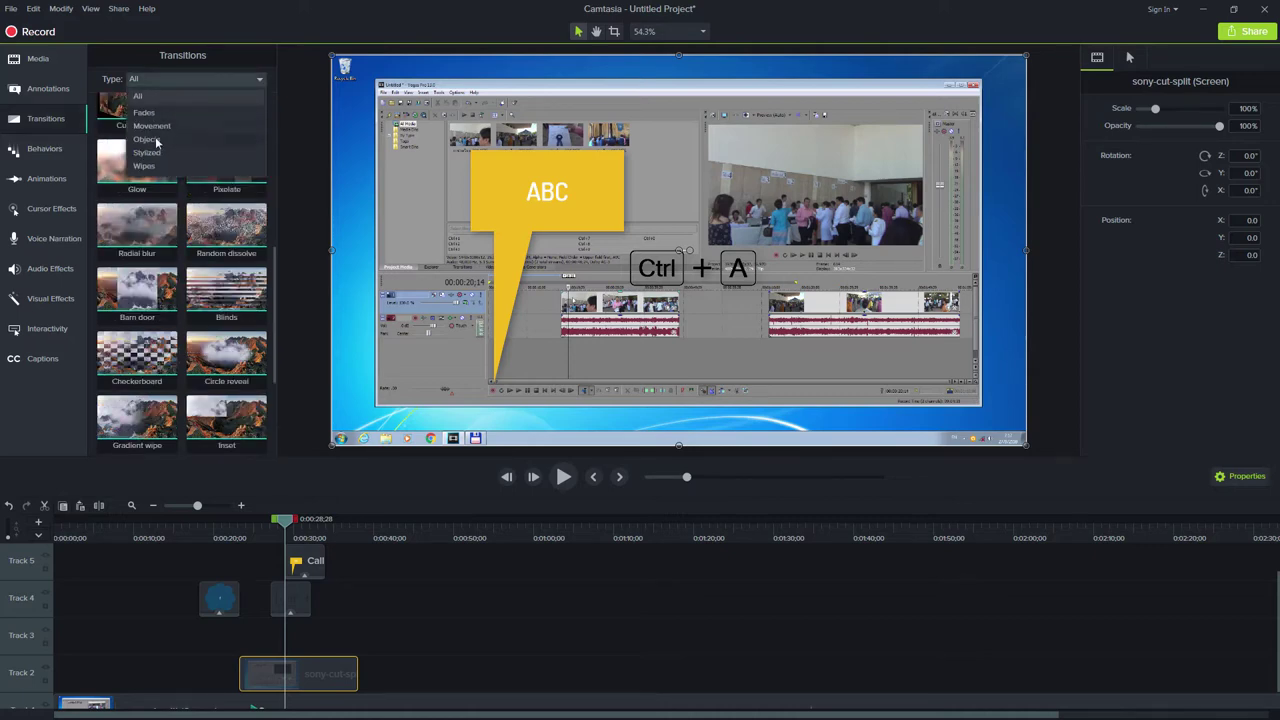
click(148, 82)
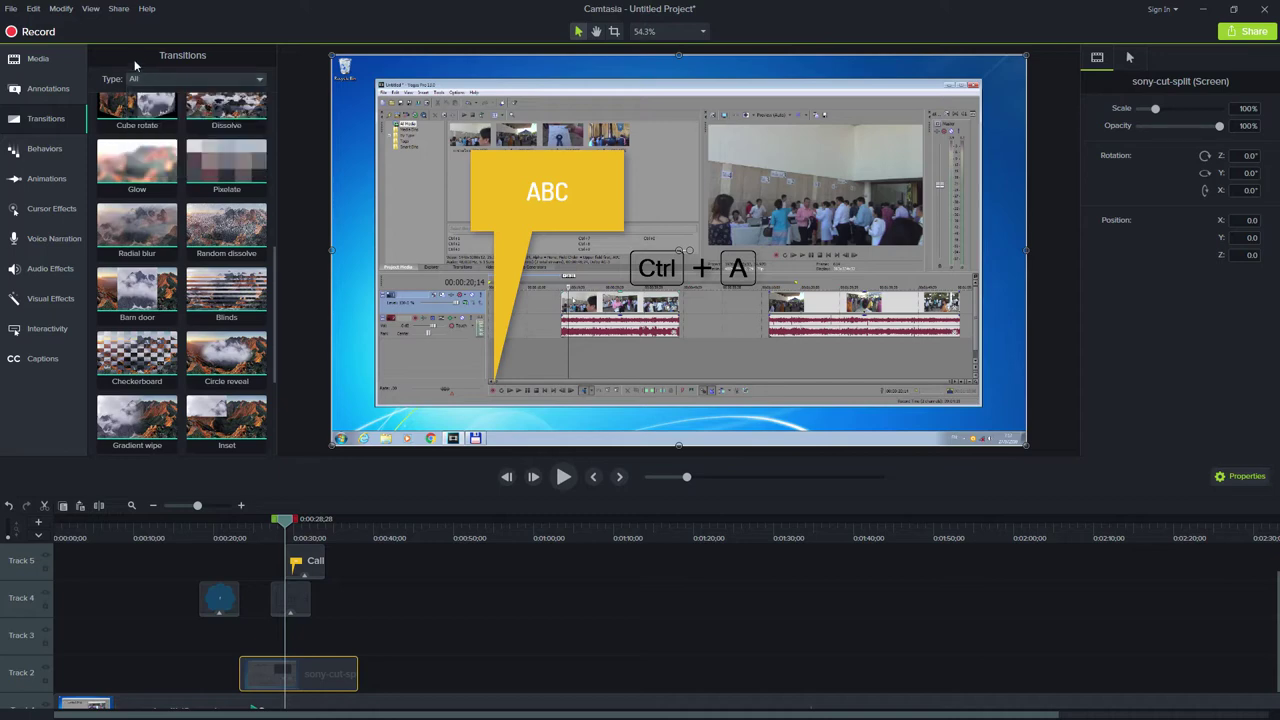
scroll(145, 157, up, 2)
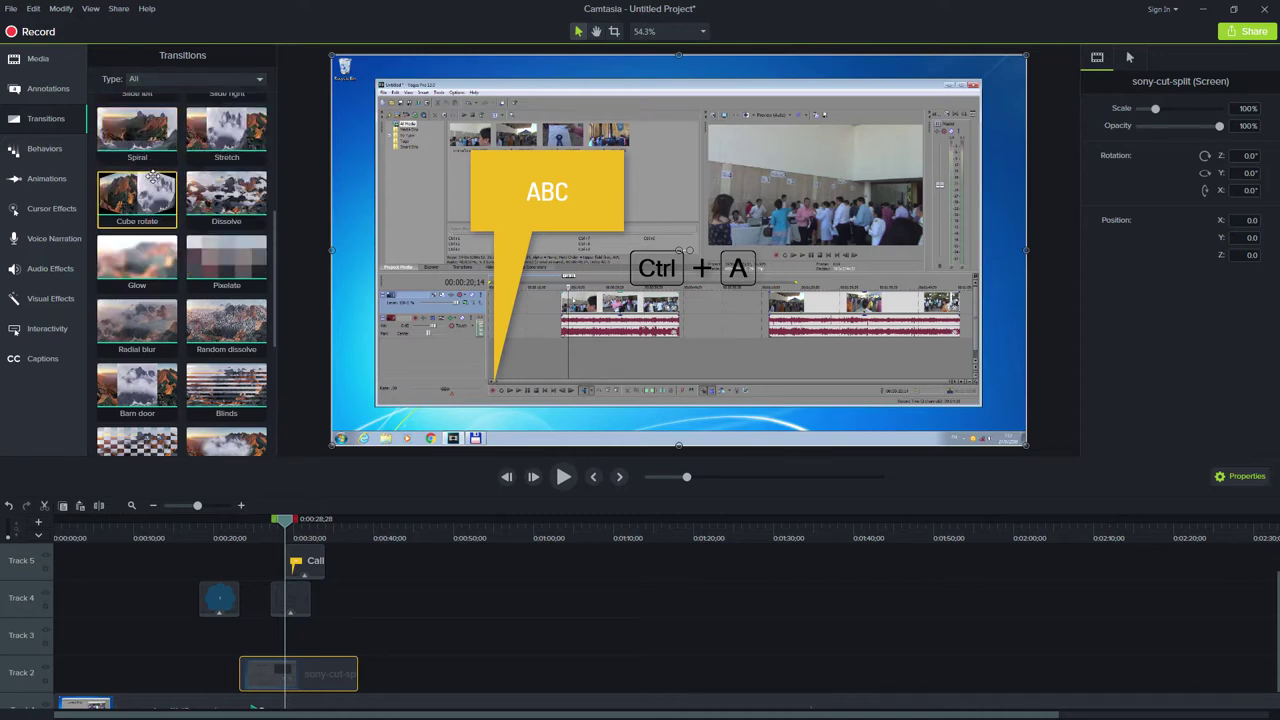
scroll(150, 175, up, 2)
scroll(153, 178, up, 3)
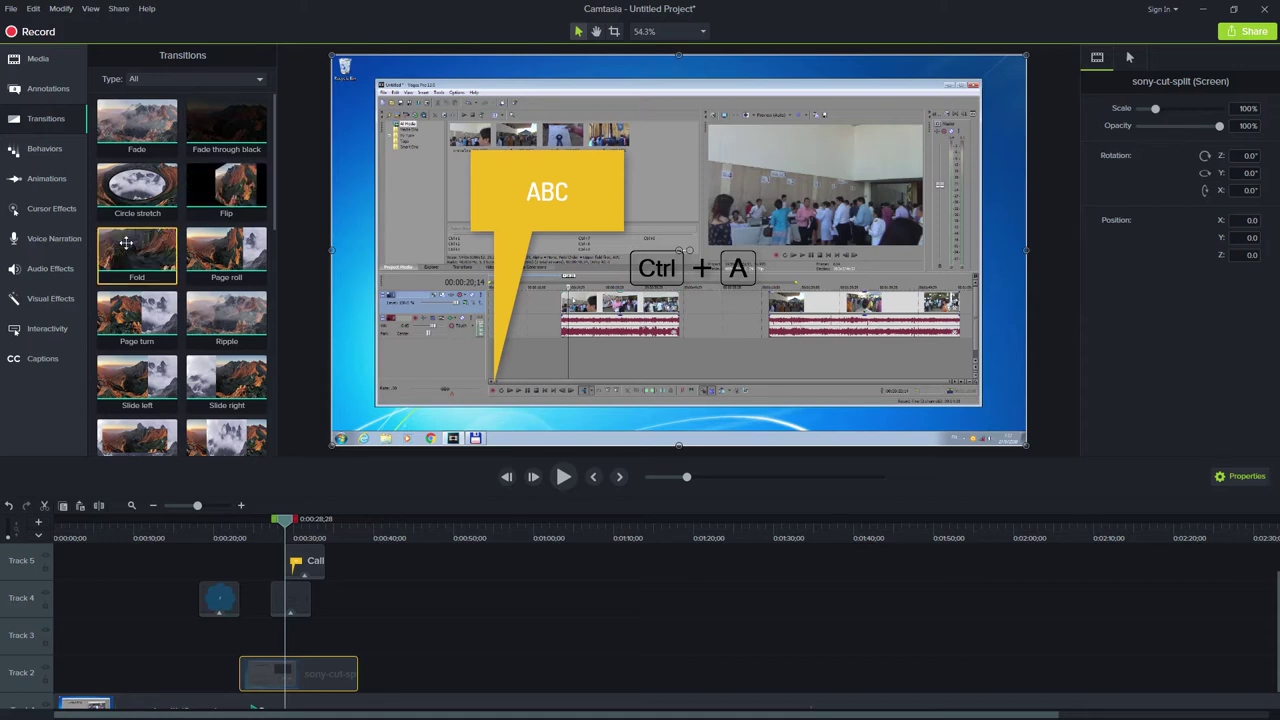
mouse_move(166, 248)
mouse_down()
mouse_move(178, 424)
mouse_move(226, 646)
mouse_move(250, 688)
mouse_up()
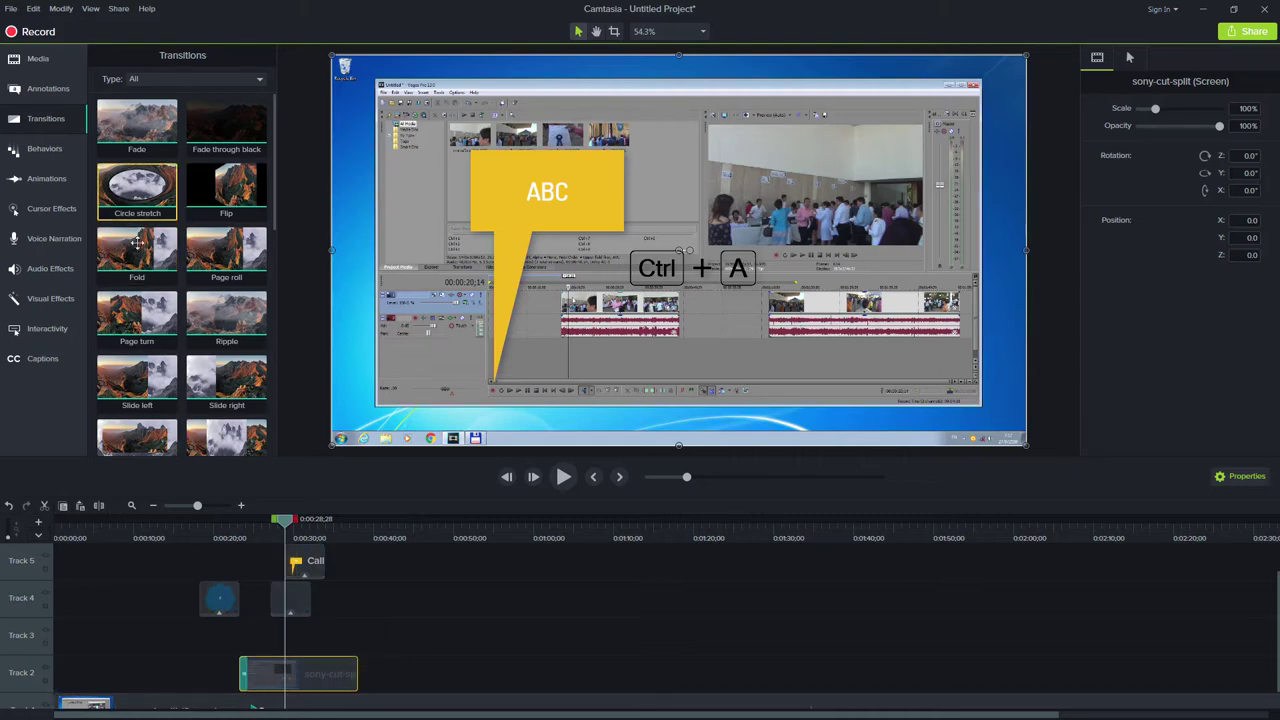
drag(214, 316, 300, 655)
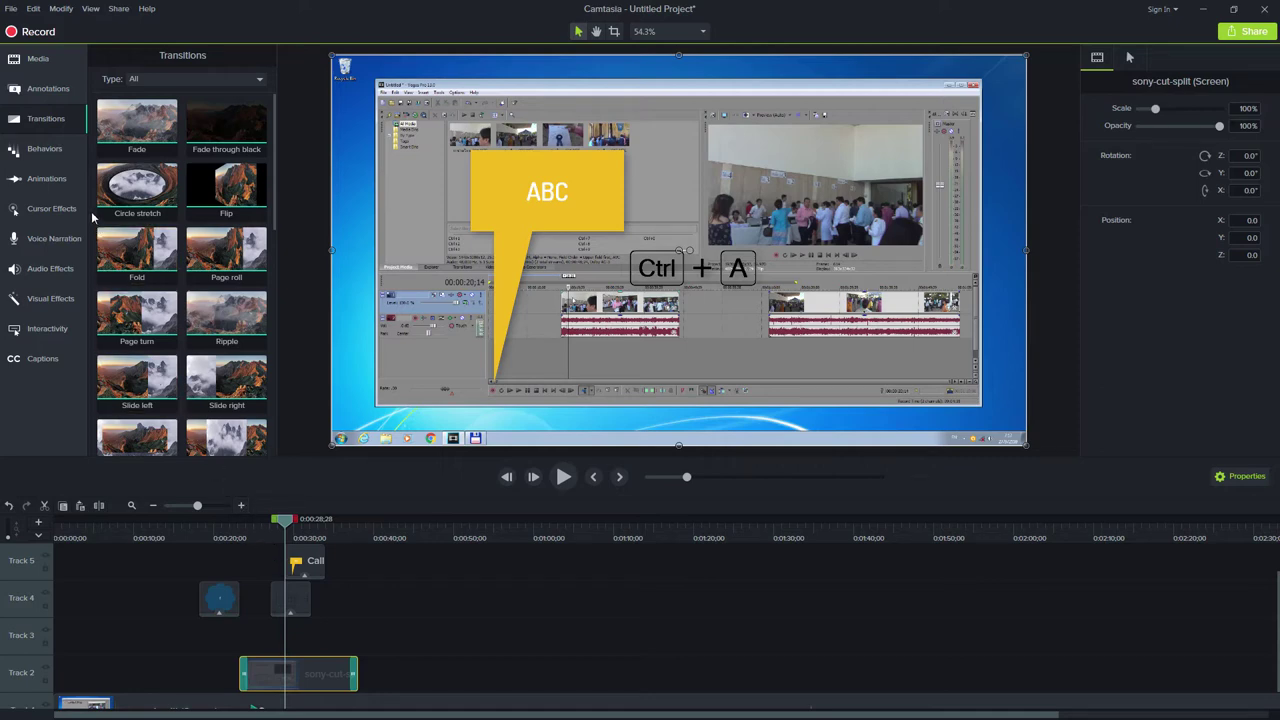
Show the available behaviors and delete all the callouts on Tracks 4 and 5.
click(44, 151)
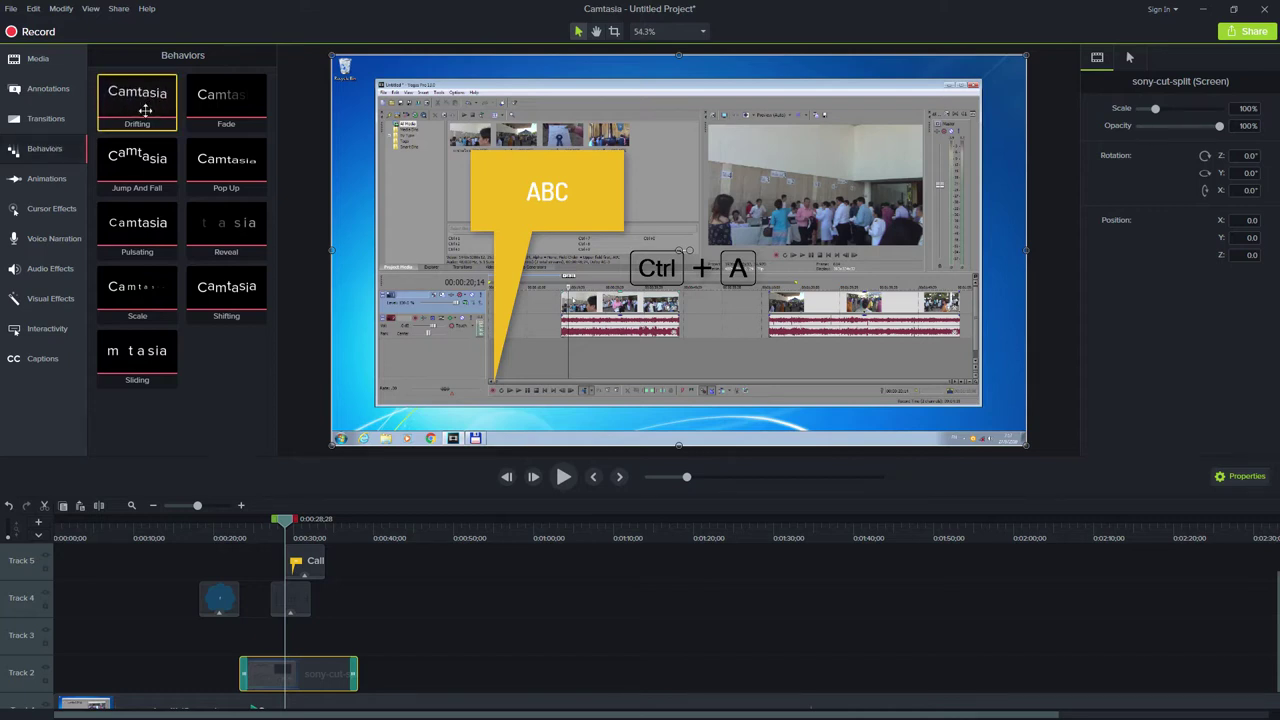
click(220, 599)
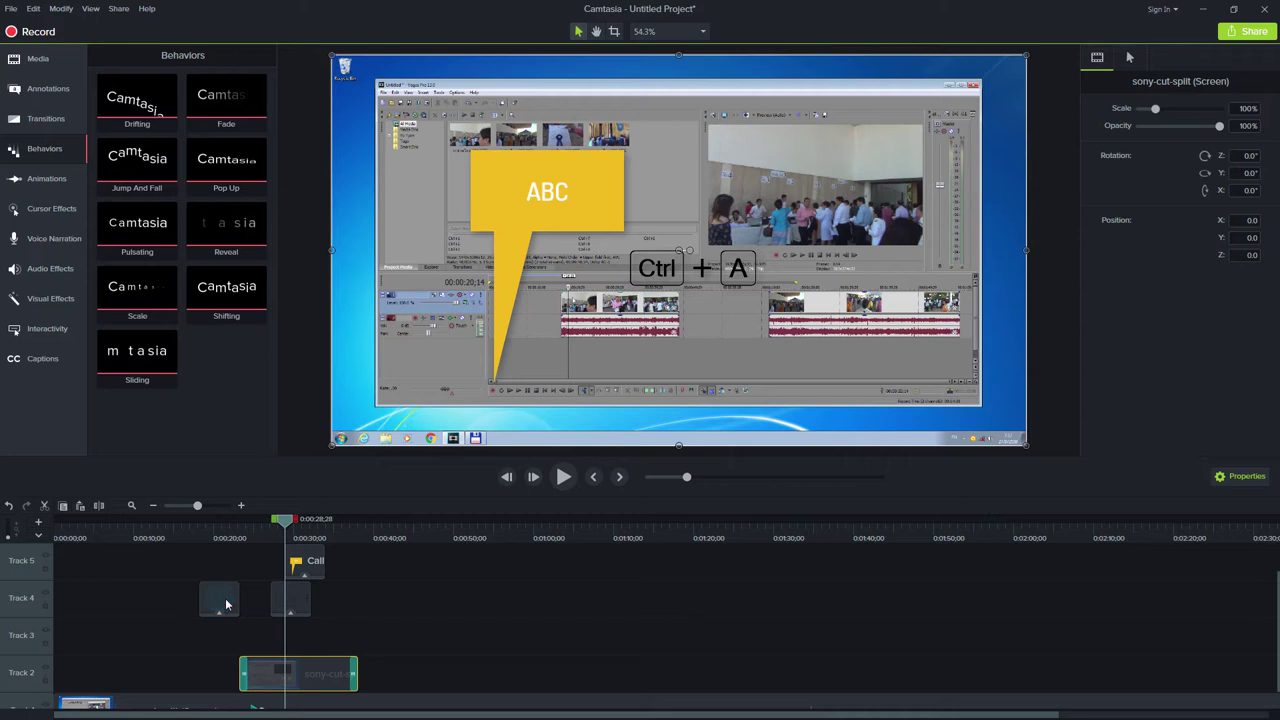
click(291, 600)
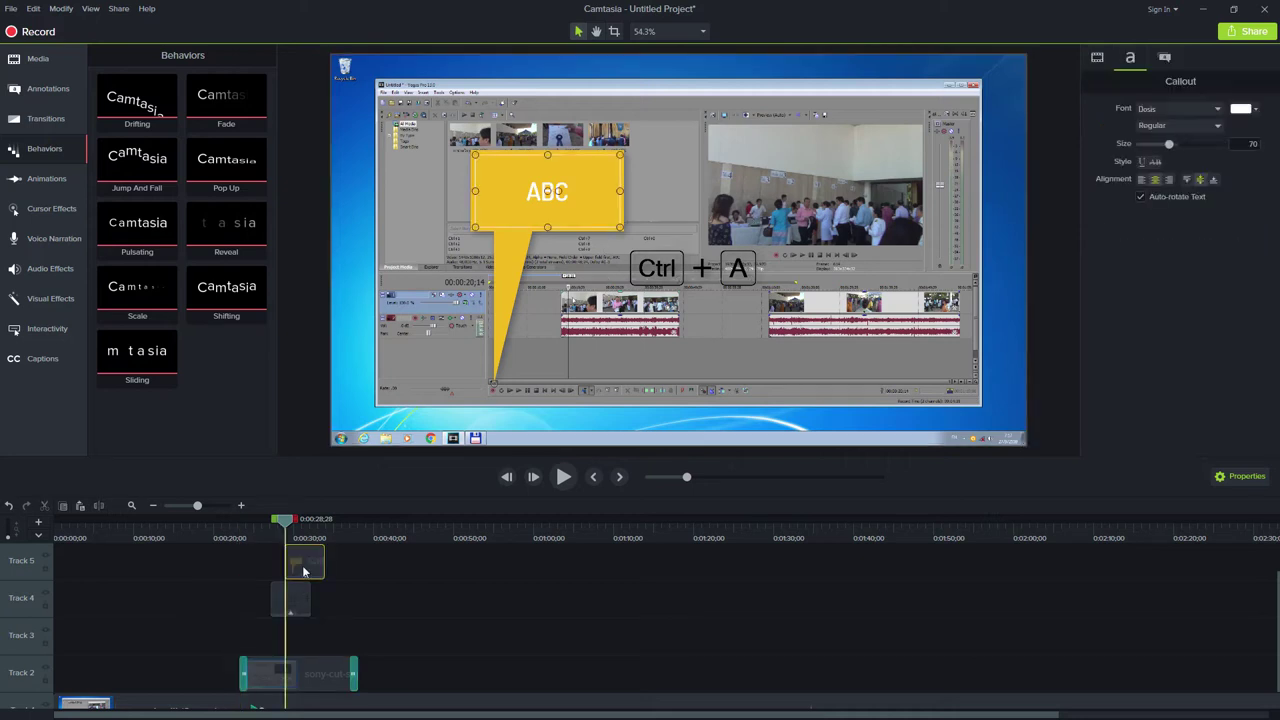
key(Delete)
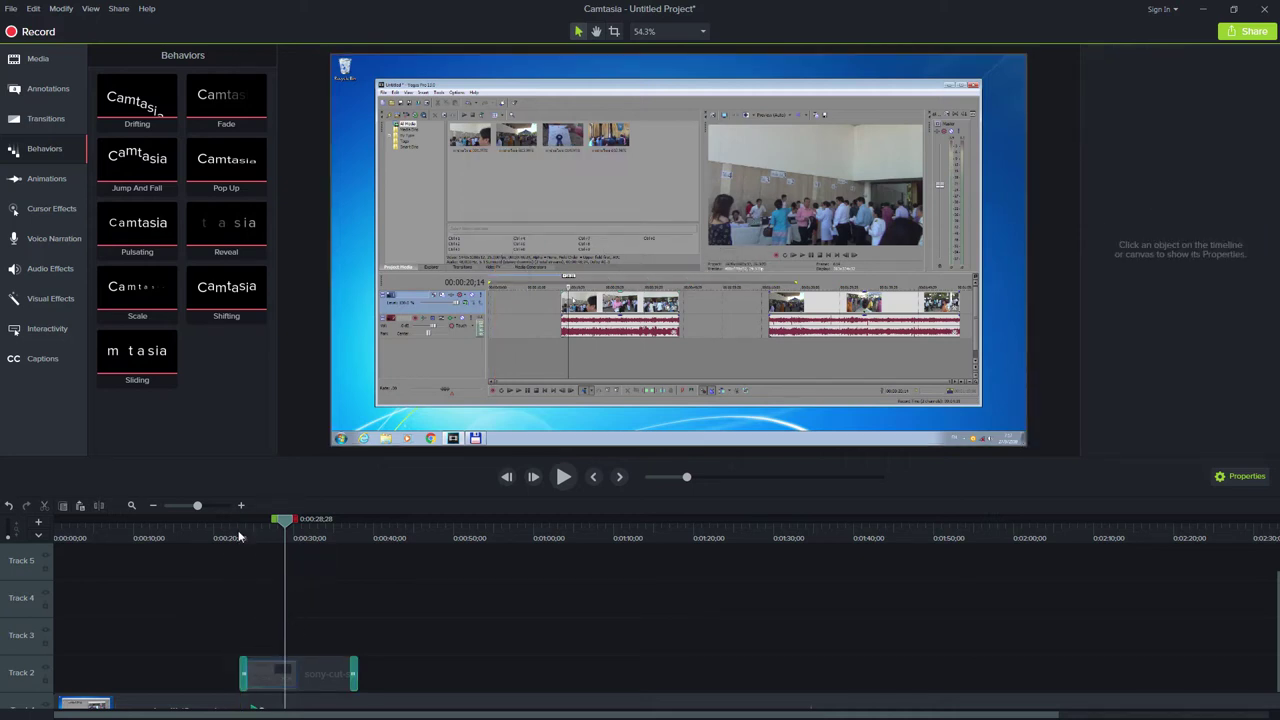
Play the opening of the Track 2 clip from about 23 seconds to preview its starting transition.
click(239, 537)
click(563, 477)
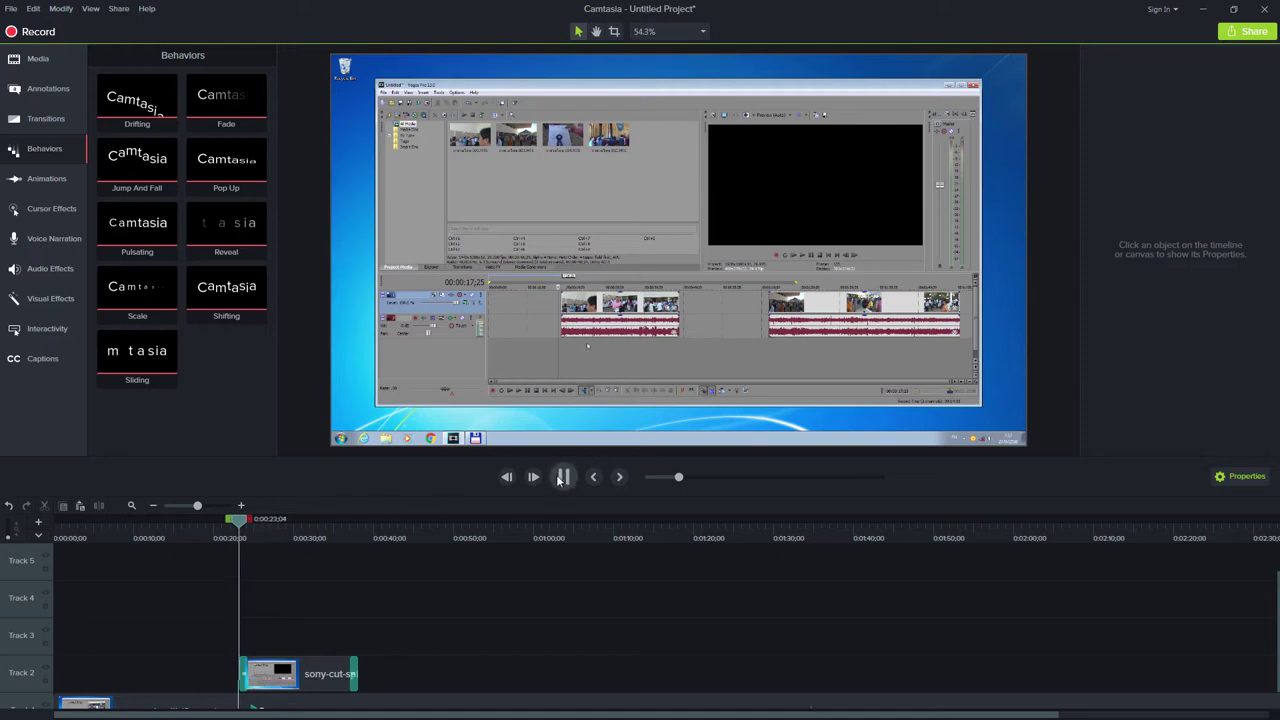
click(563, 477)
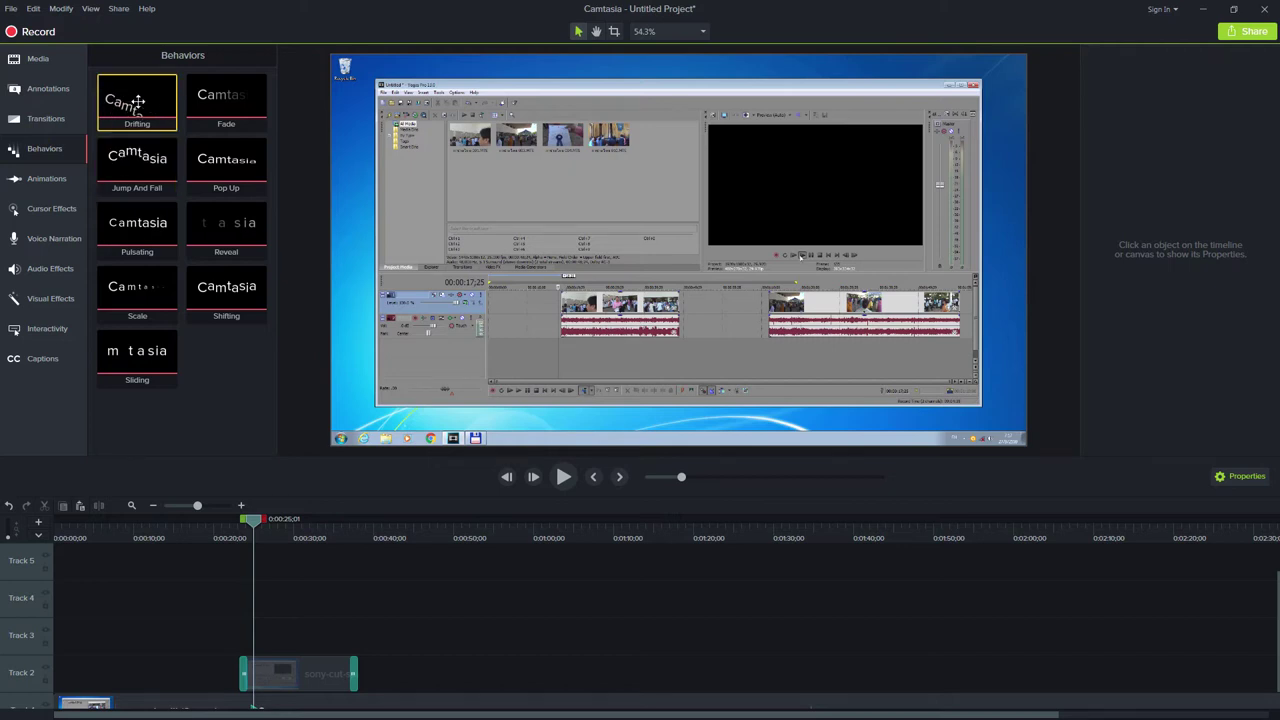
Apply the Drifting behavior to the Track 2 clip and review its In, During and Out settings.
drag(284, 475, 287, 677)
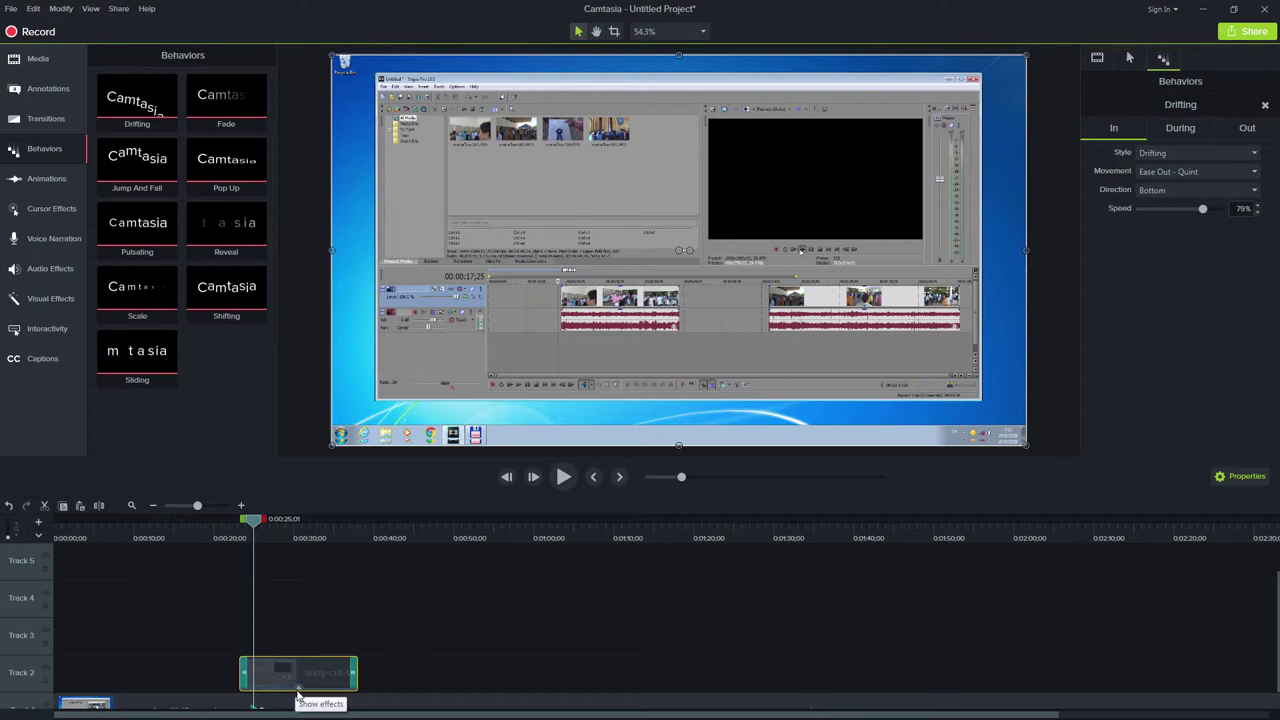
click(298, 690)
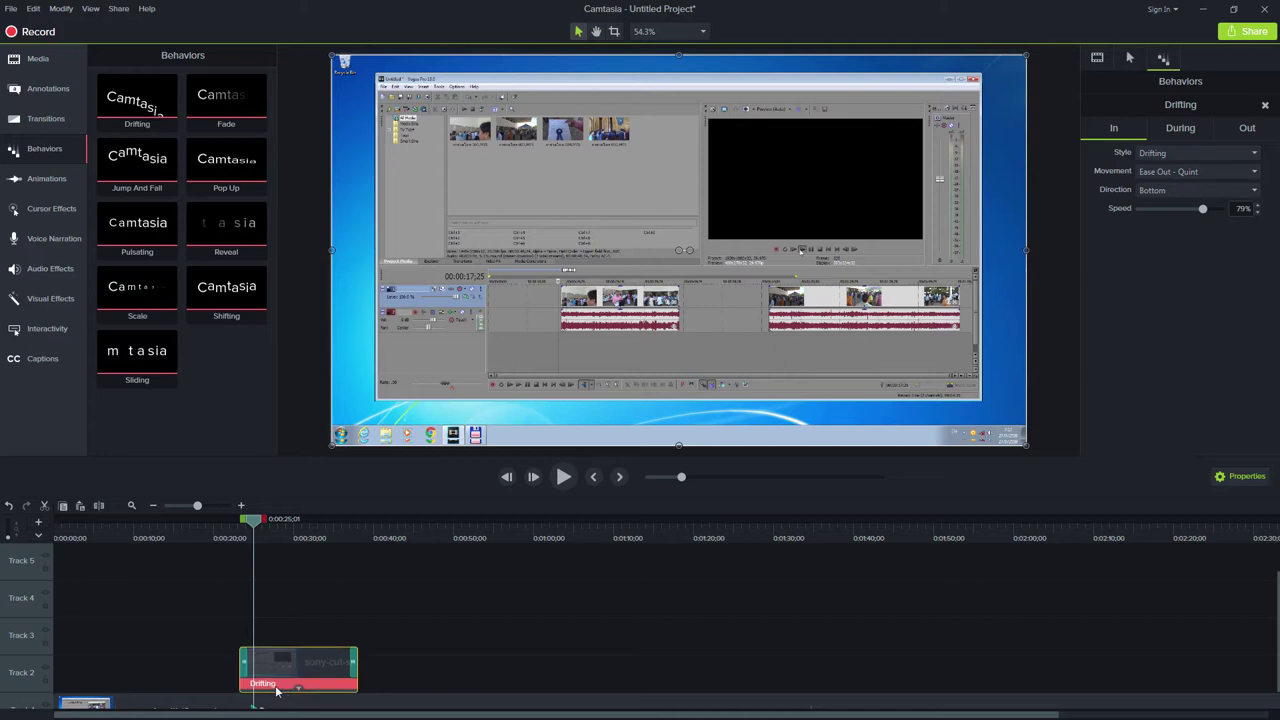
click(275, 688)
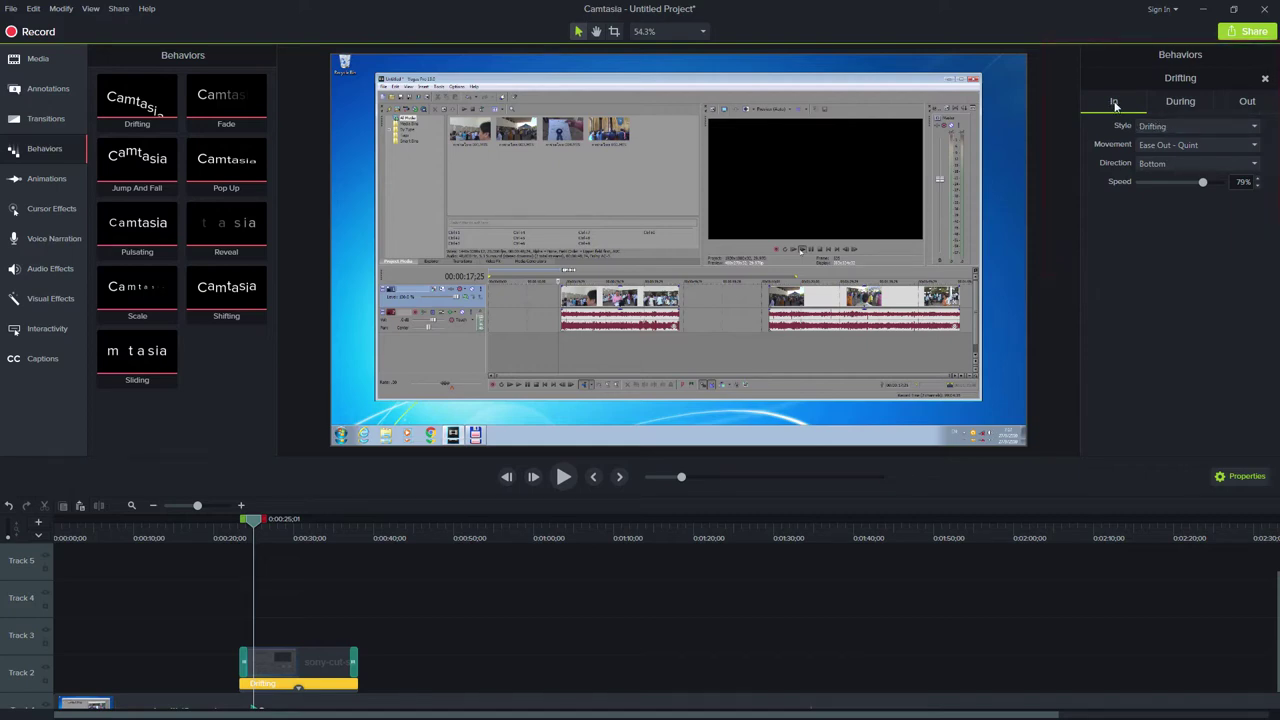
click(1181, 104)
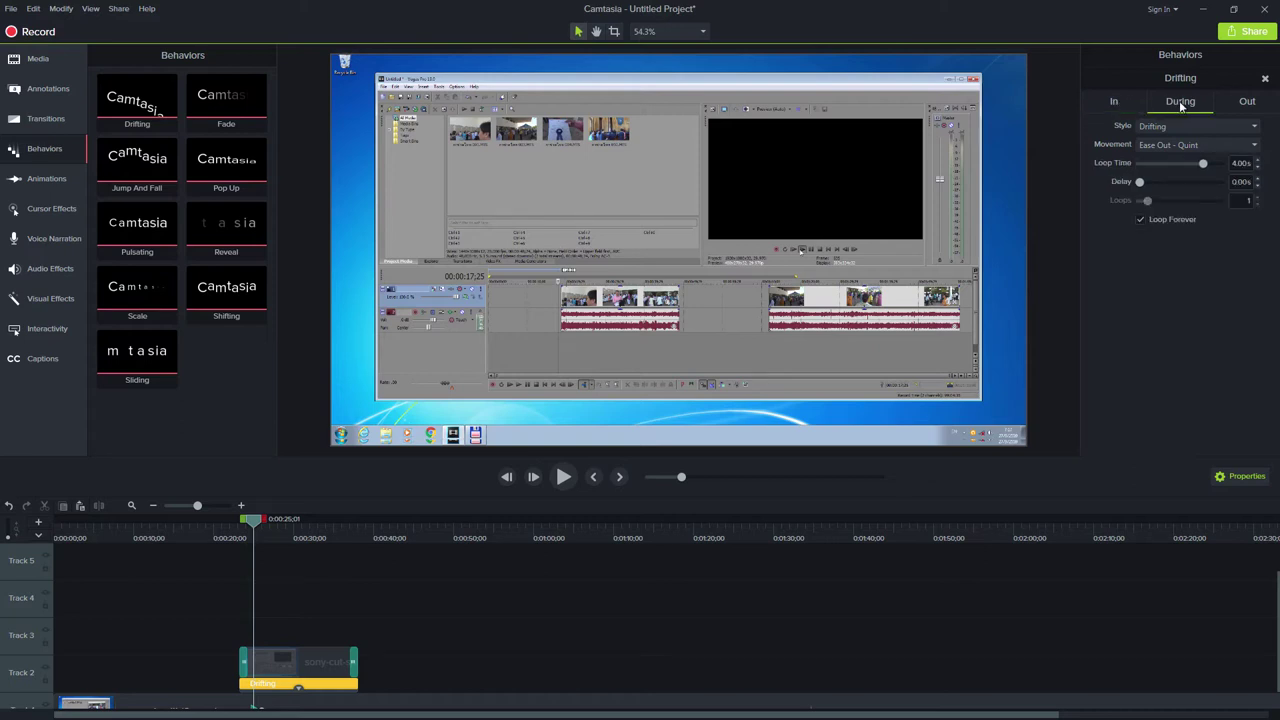
click(1251, 103)
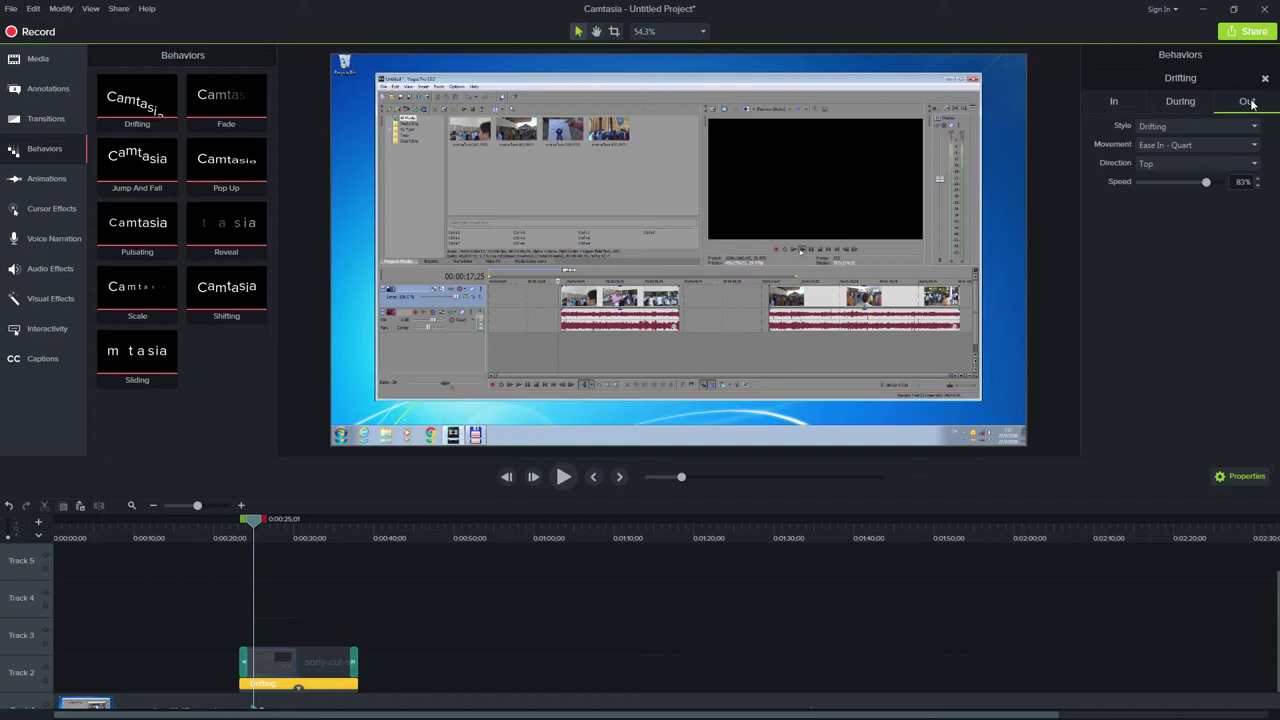
Play the timeline from just before the Track 2 clip to preview the Drifting behavior together with the transition.
click(241, 537)
drag(240, 527, 236, 527)
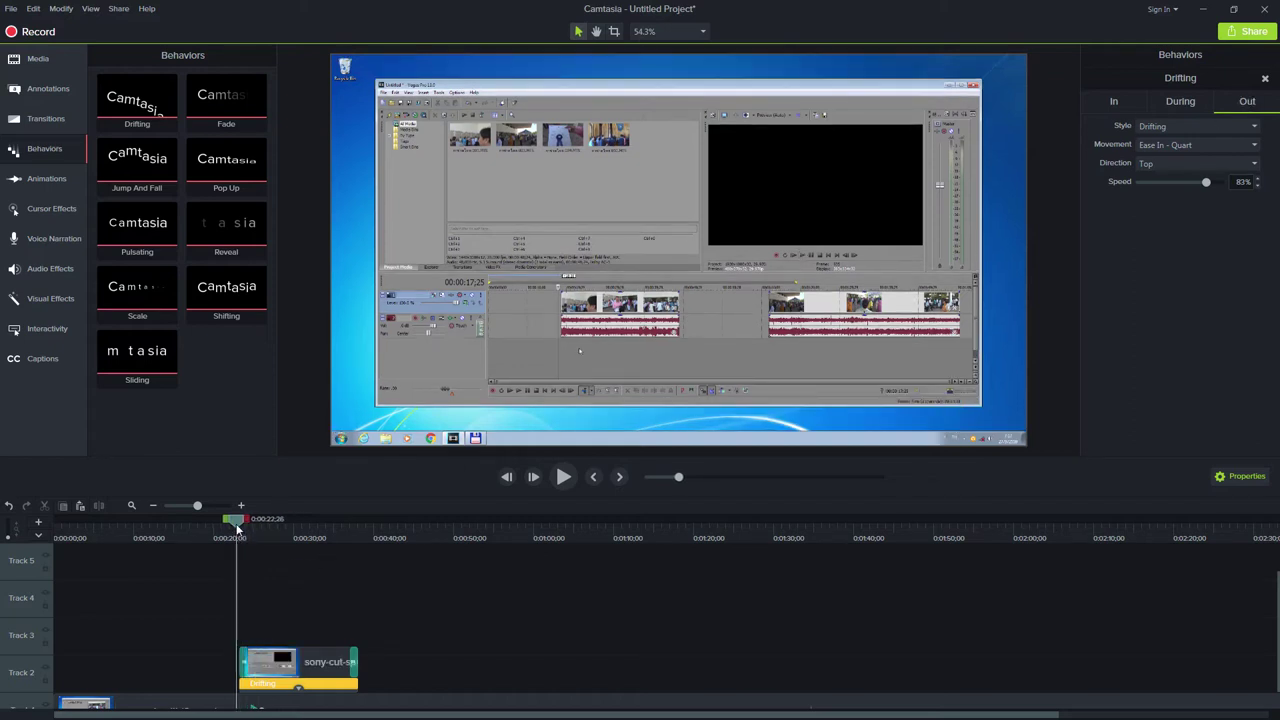
click(562, 478)
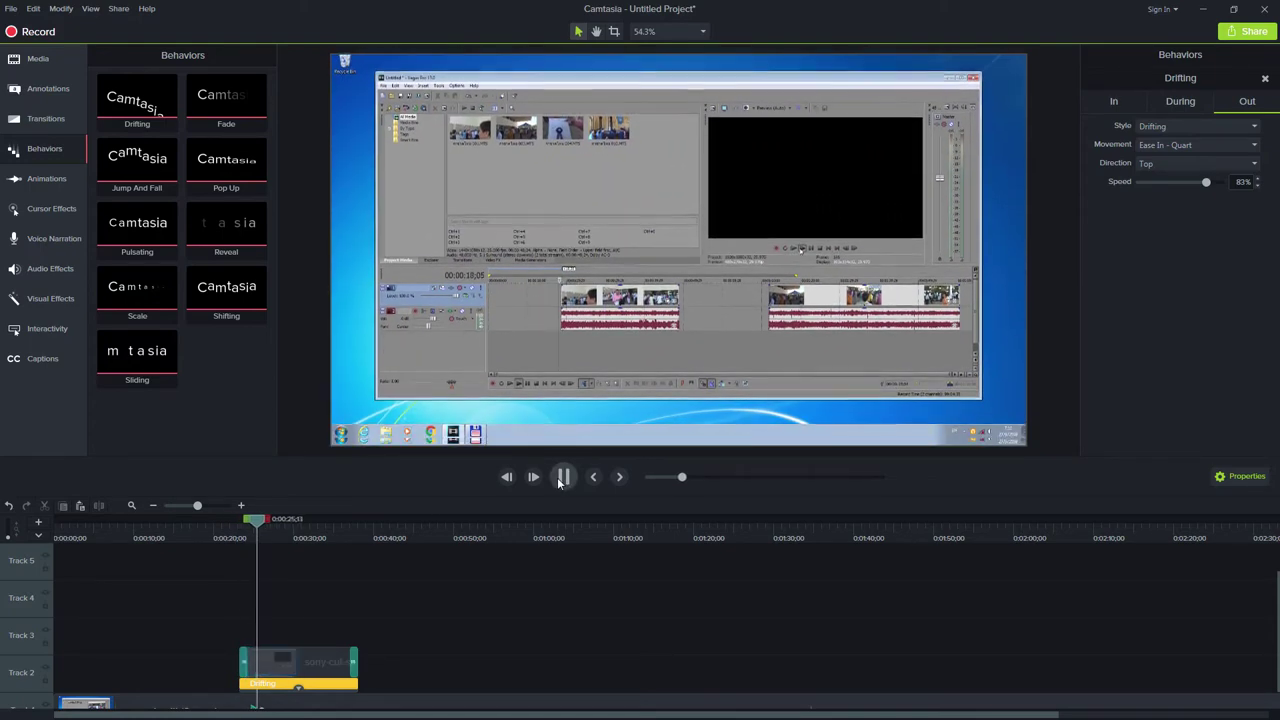
click(562, 478)
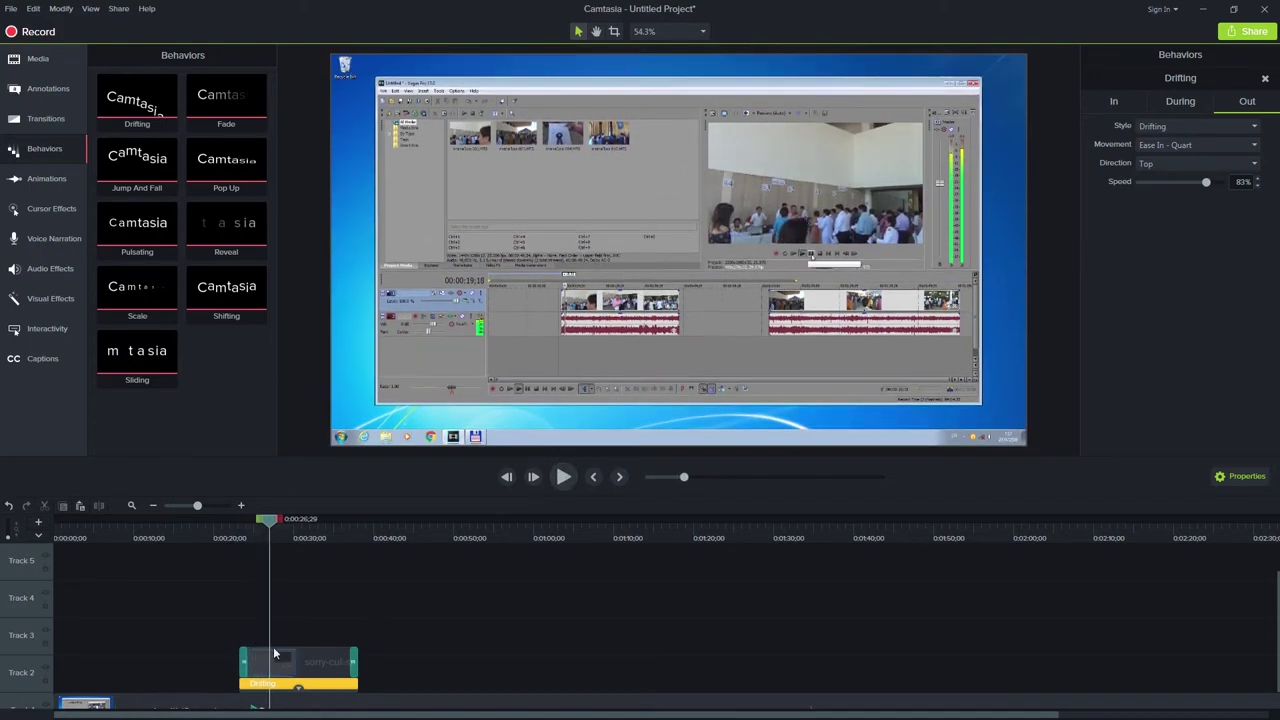
Remove the transitions from the start and end of the Track 2 clip.
click(253, 677)
click(286, 666)
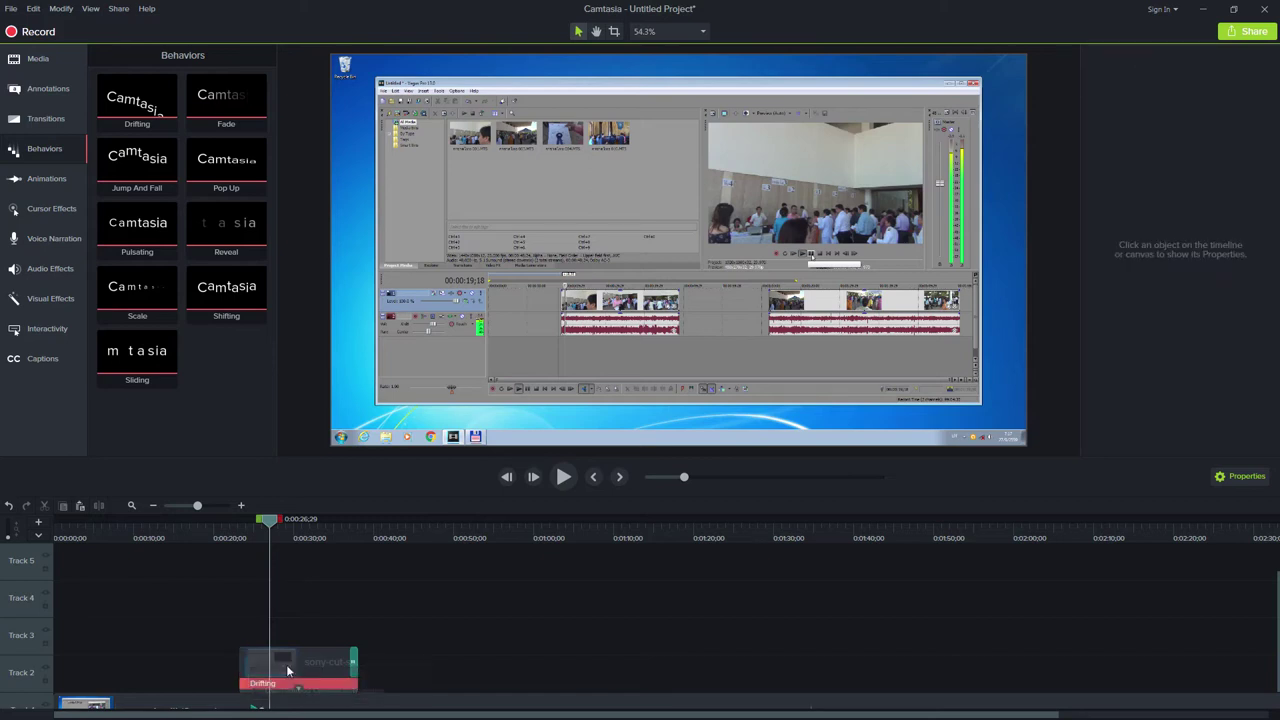
click(353, 665)
click(383, 673)
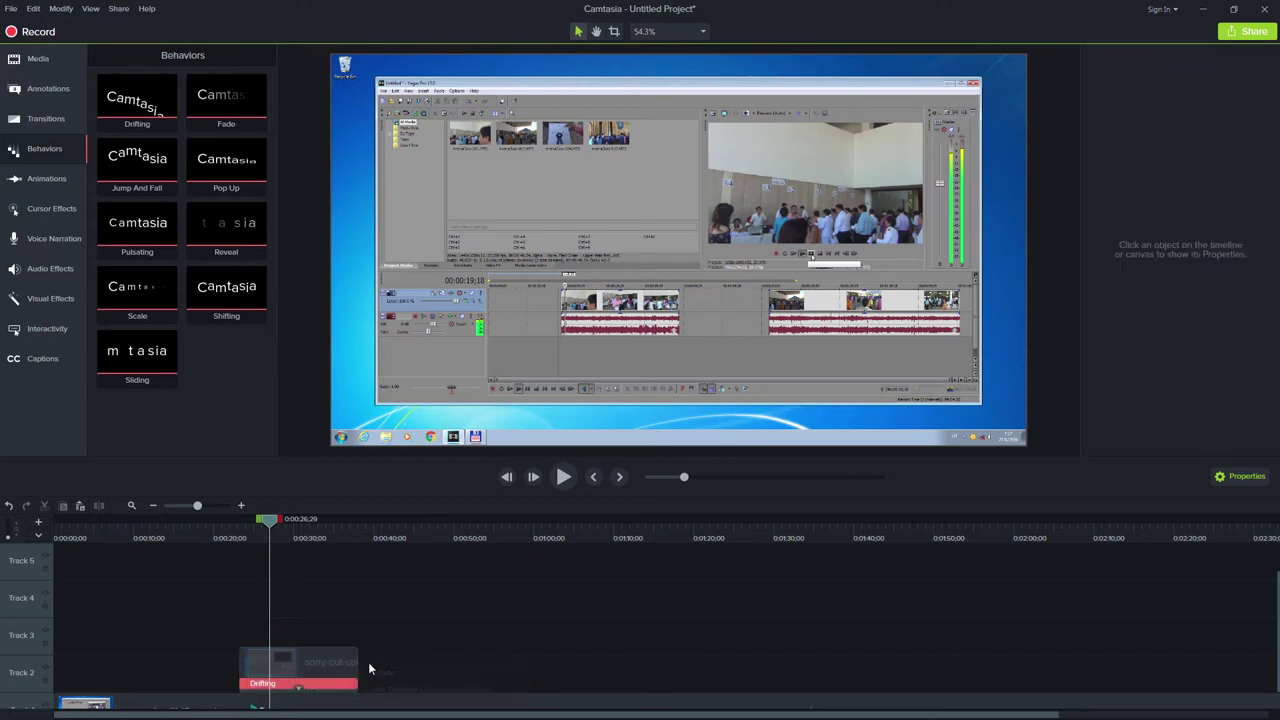
Play the opening of the Track 2 clip twice to preview the Drifting behavior without transitions.
click(235, 540)
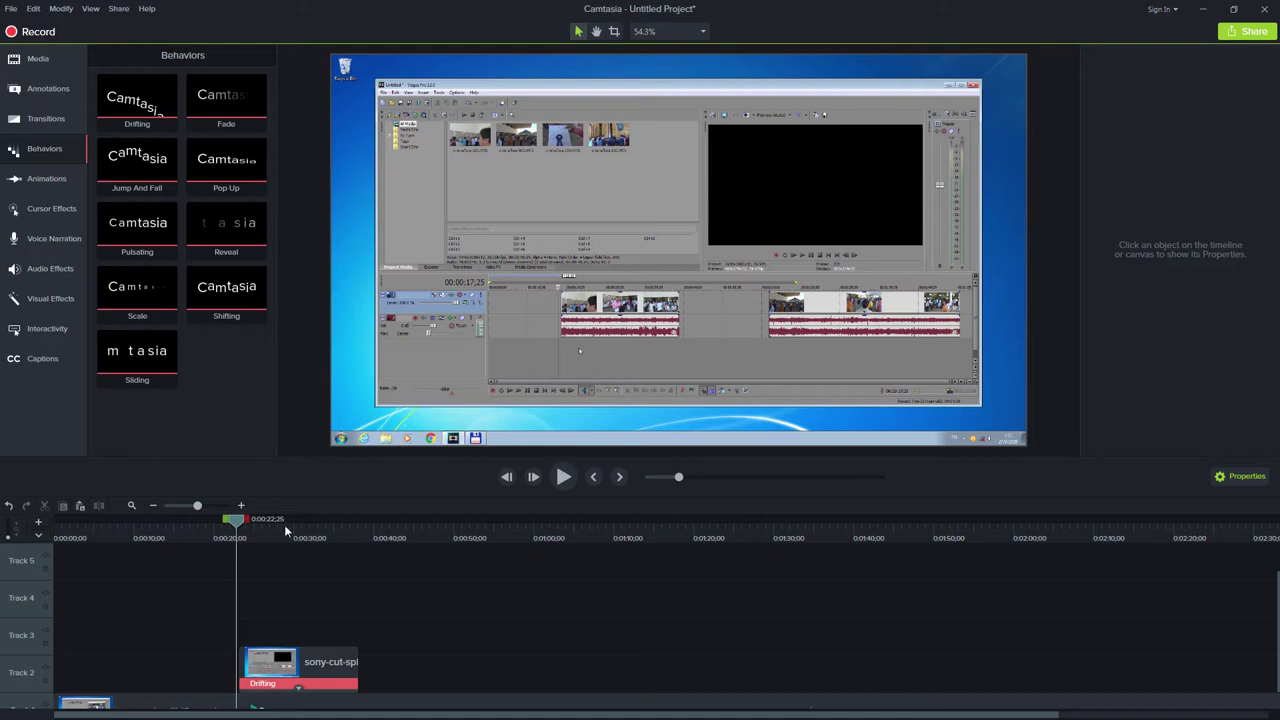
click(563, 478)
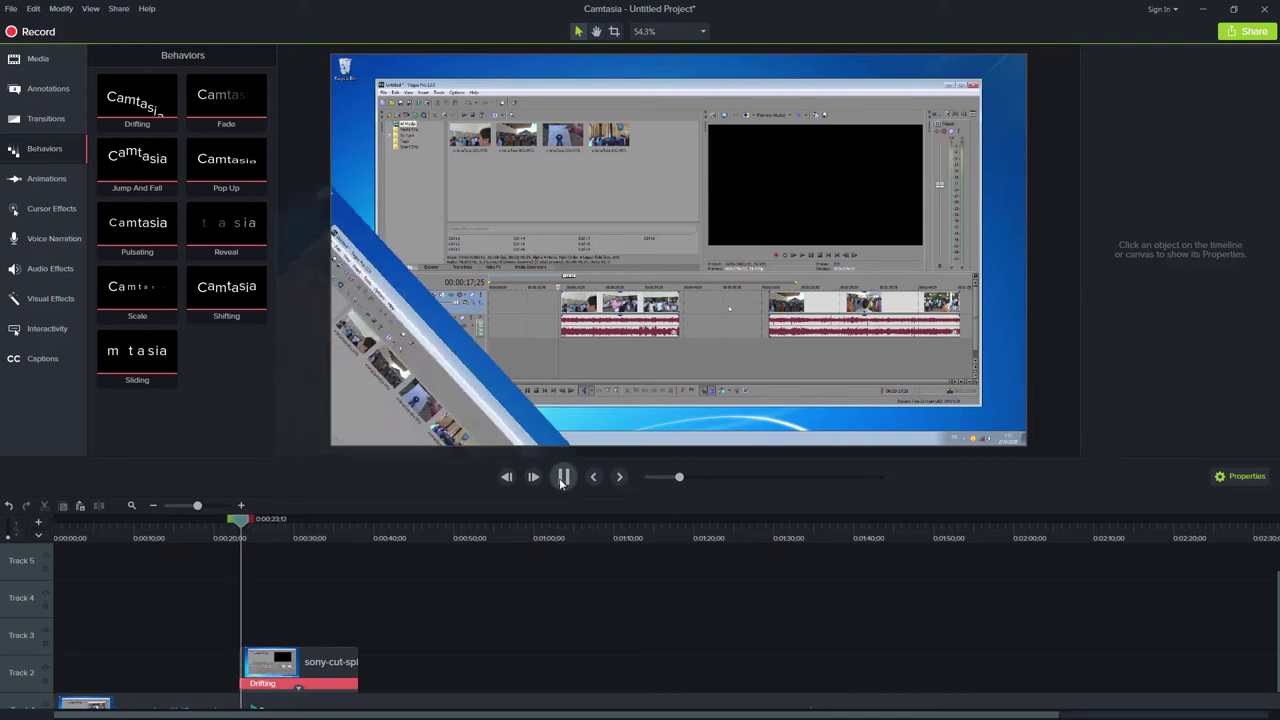
click(563, 478)
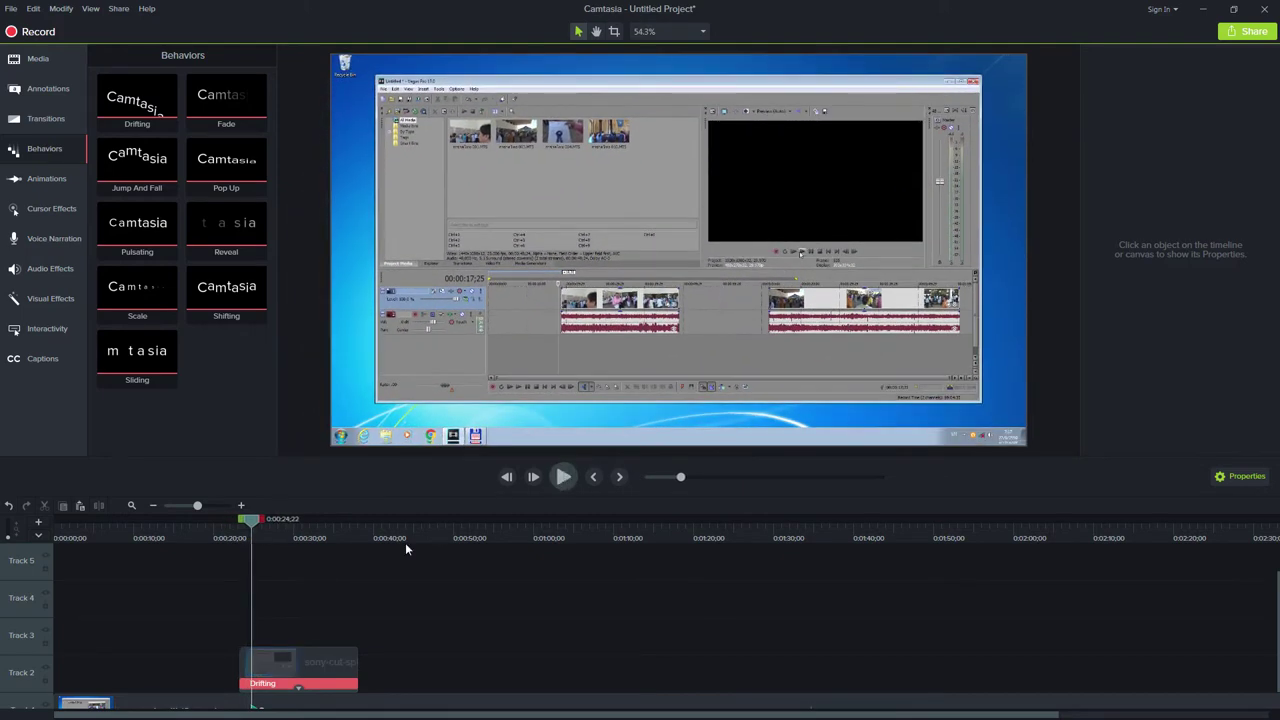
click(223, 541)
click(561, 480)
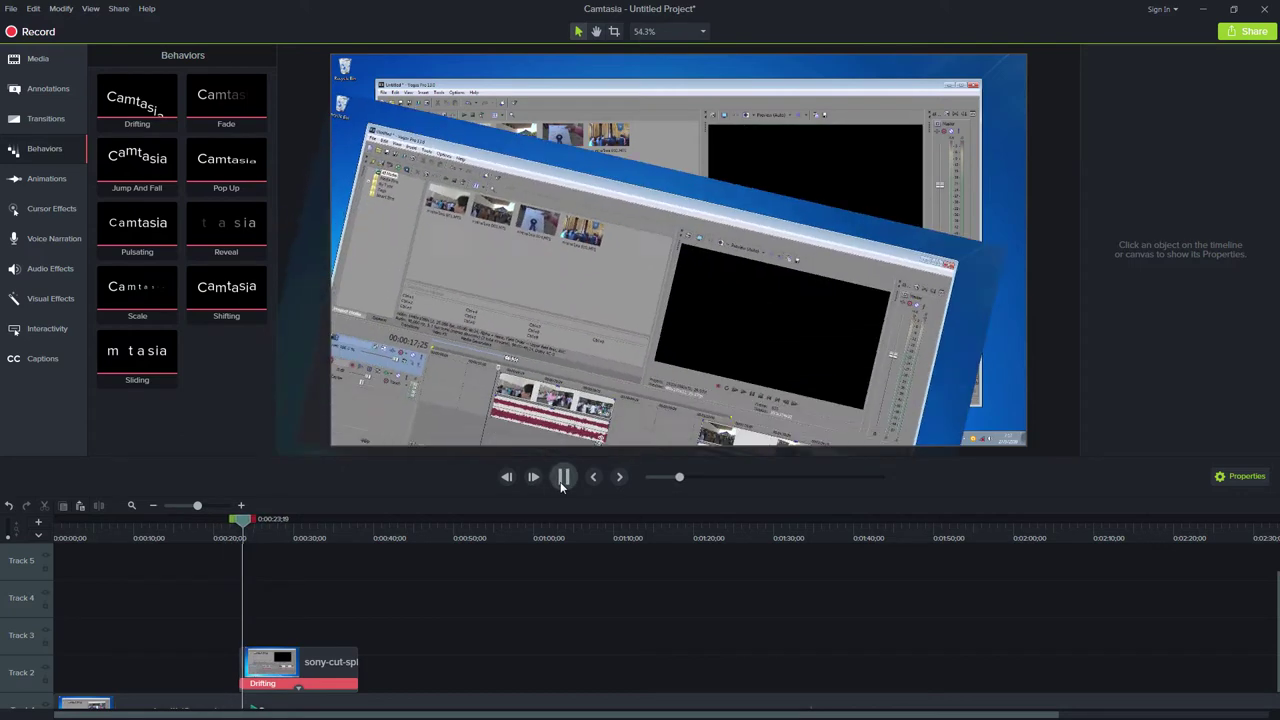
click(563, 478)
Set the In style of the clip's Drifting behavior to Sliding and return the playhead to about 22 seconds.
click(268, 685)
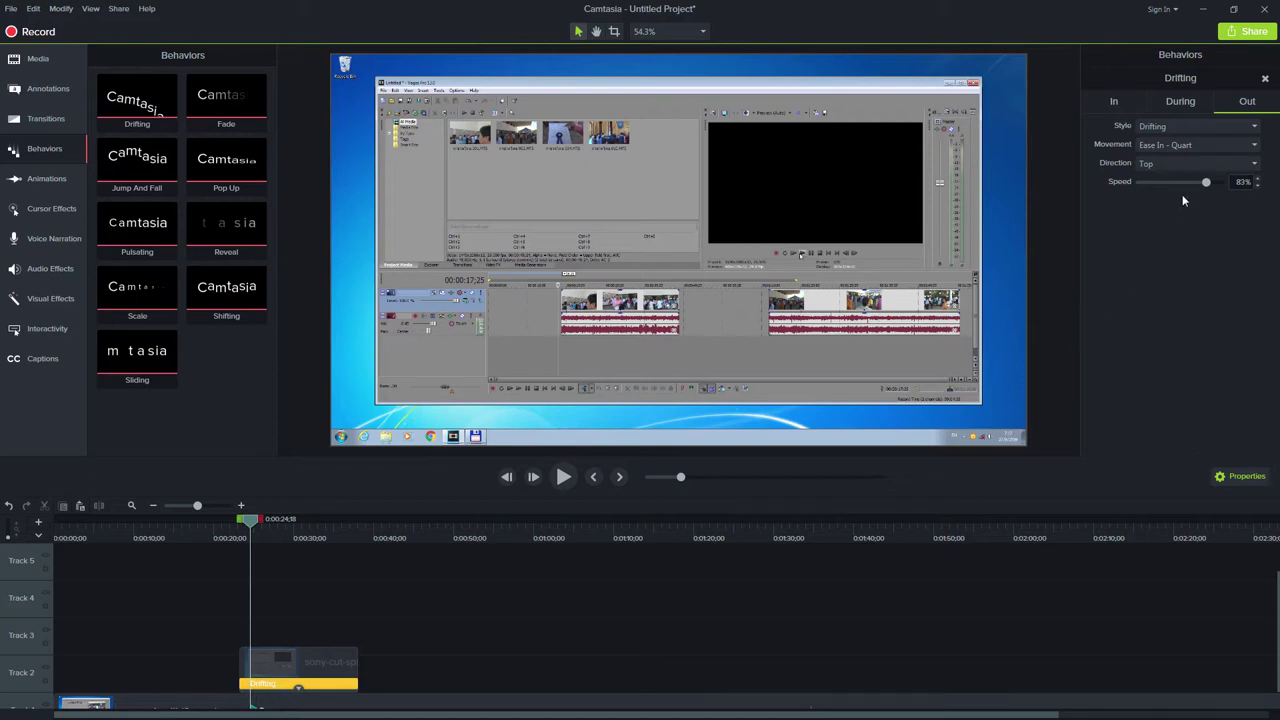
click(1114, 103)
click(1164, 126)
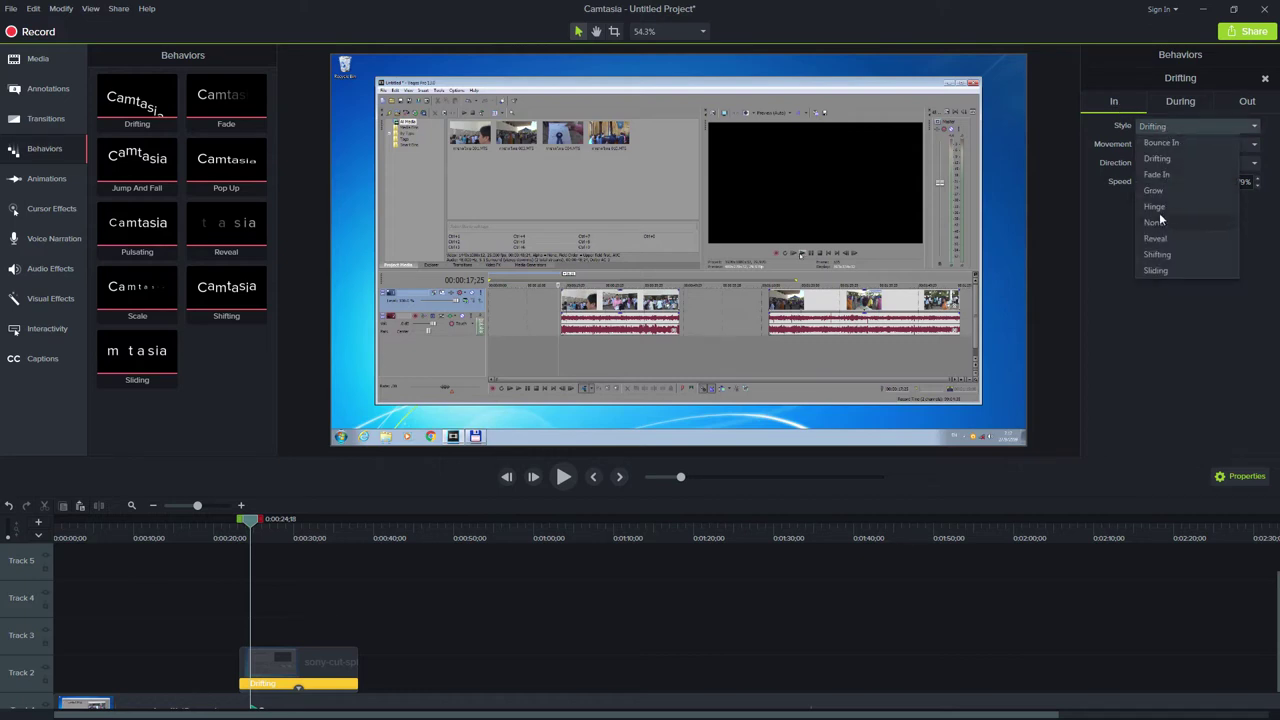
click(1157, 271)
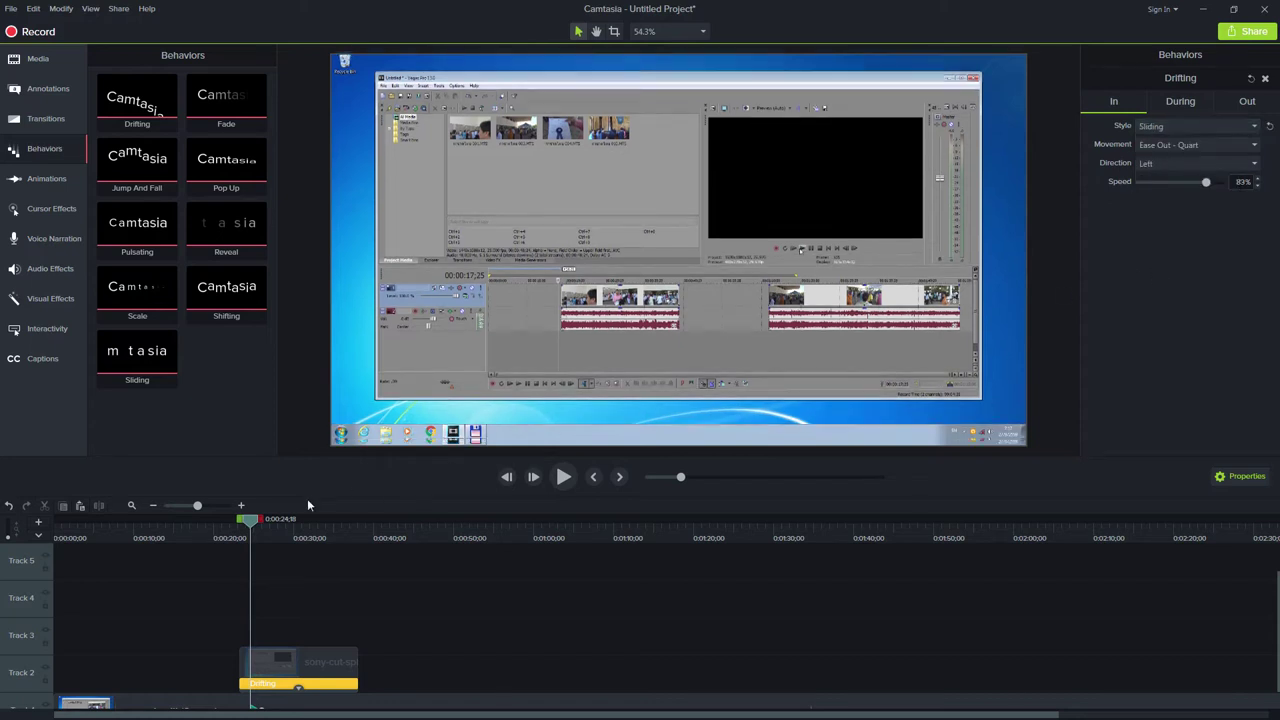
click(232, 533)
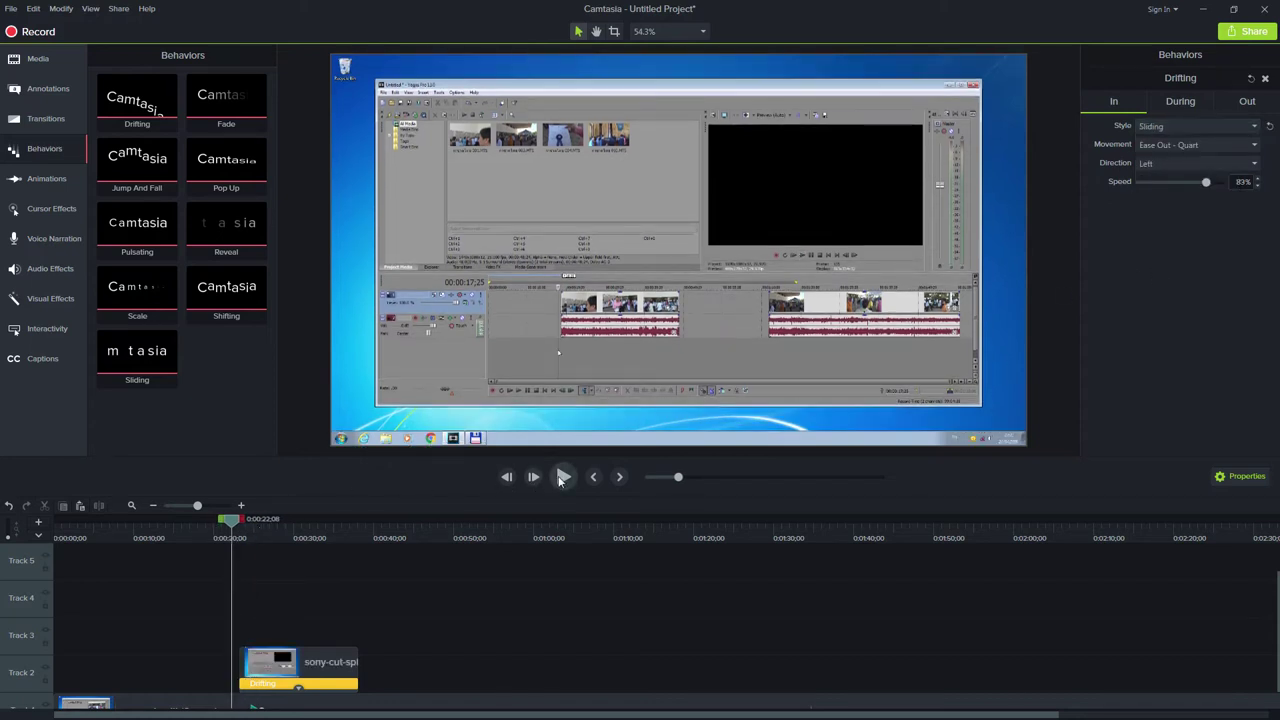
Play the opening of the Track 2 clip twice to preview the Sliding entrance.
click(562, 478)
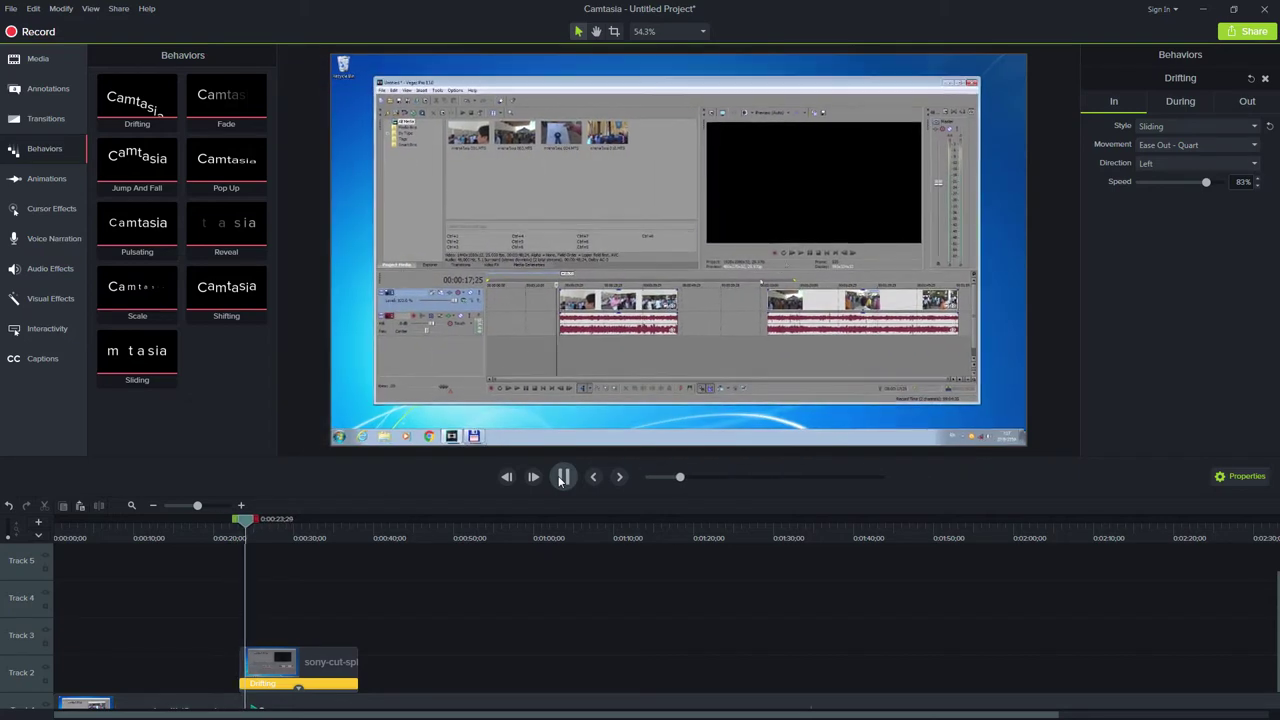
click(562, 478)
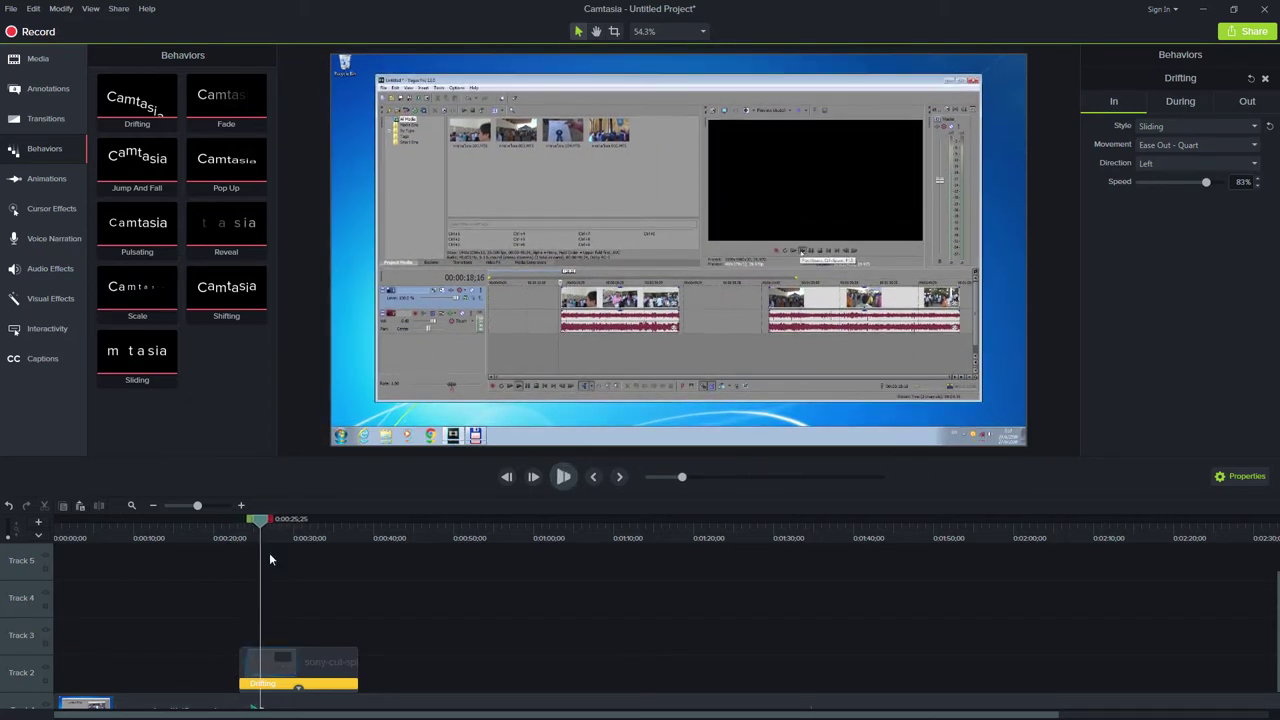
click(236, 533)
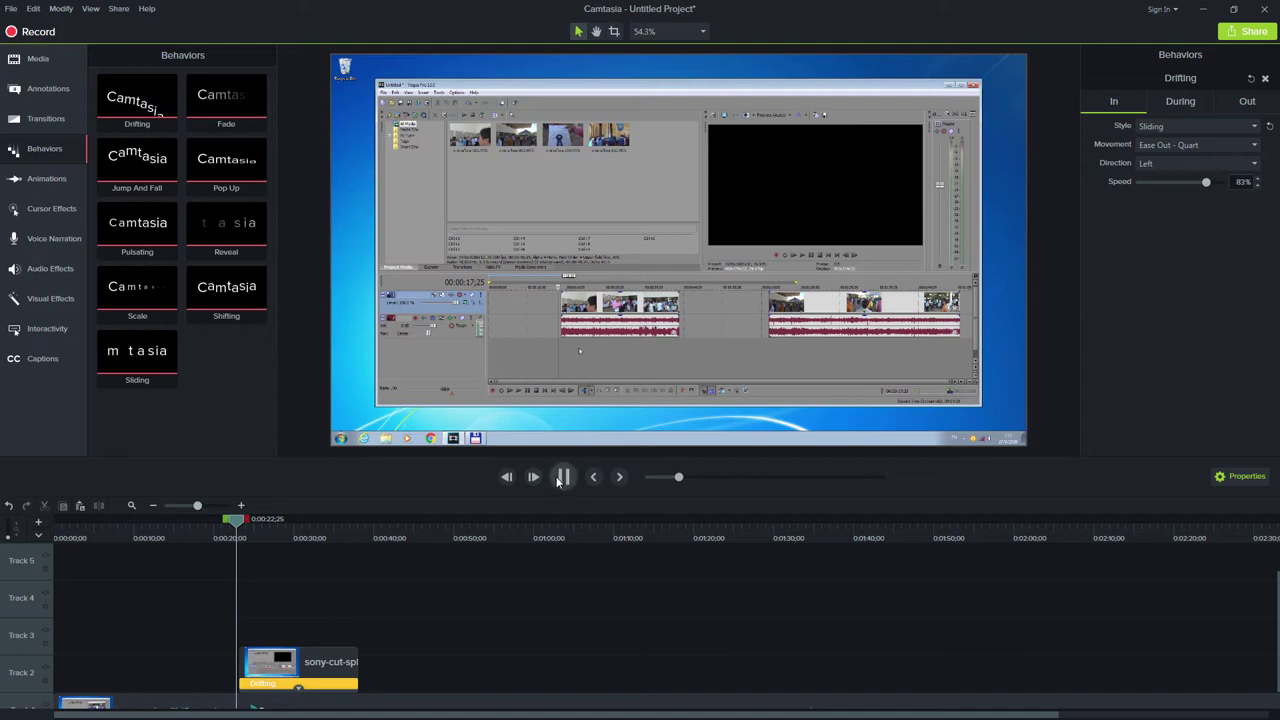
click(563, 478)
click(563, 478)
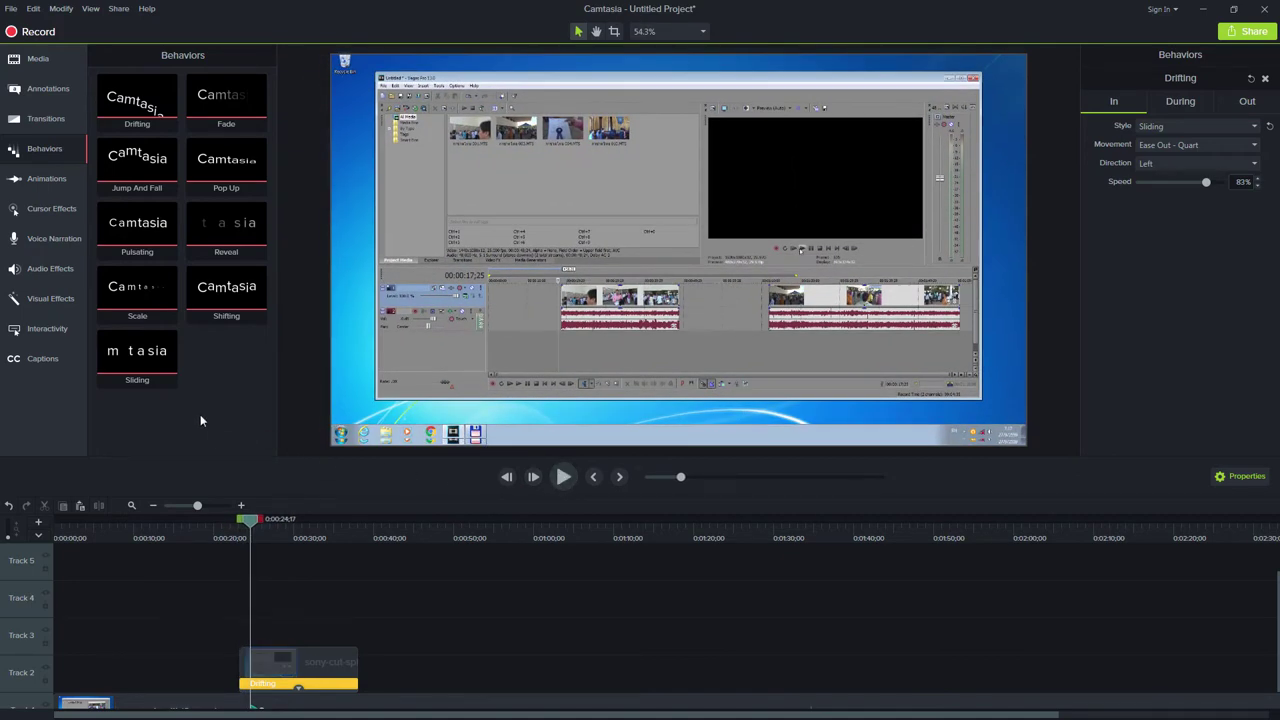
Add a Custom animation to the middle of the Track 2 clip and play it from about 29 seconds.
click(59, 184)
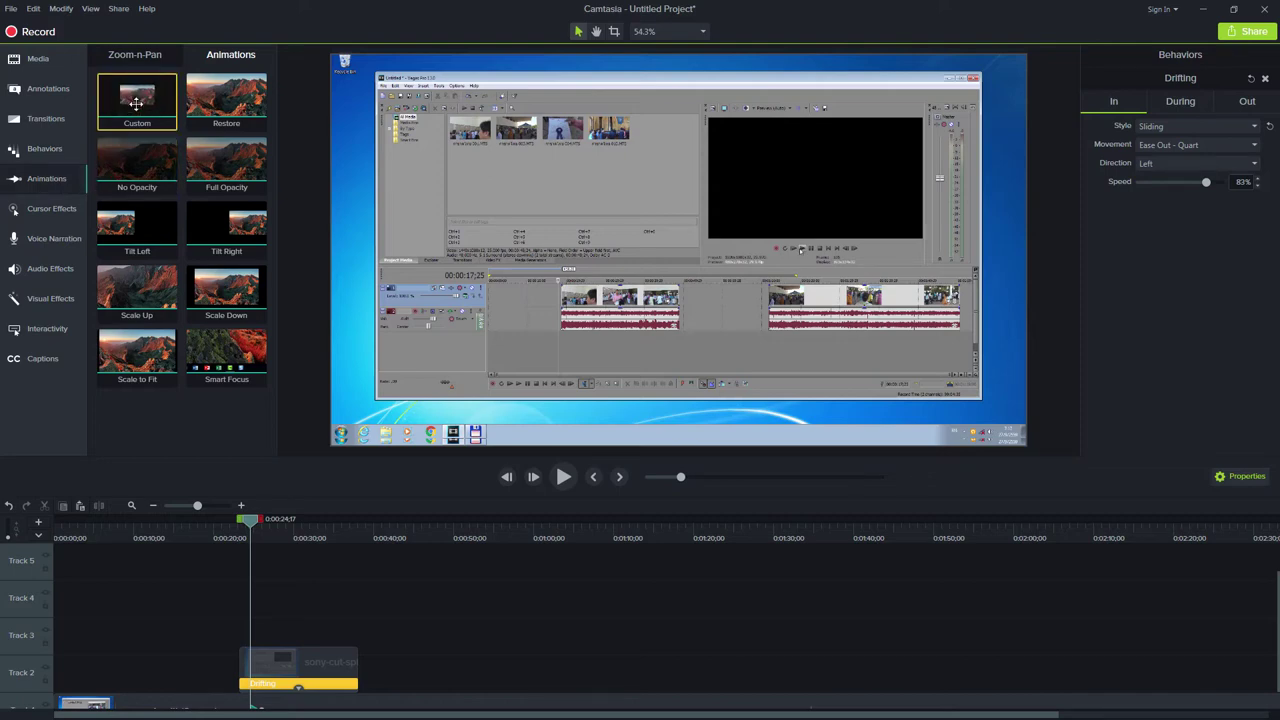
mouse_move(137, 102)
mouse_down()
mouse_move(277, 672)
mouse_move(305, 669)
mouse_up()
click(293, 605)
click(289, 536)
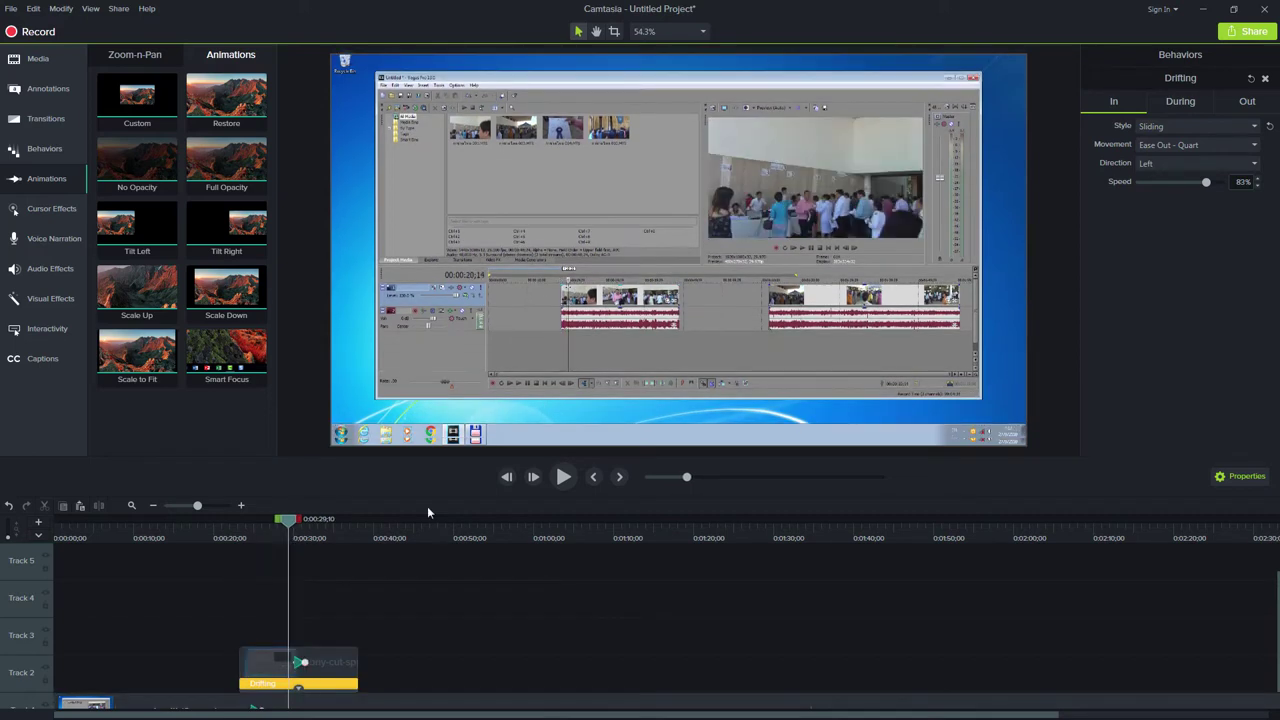
click(566, 478)
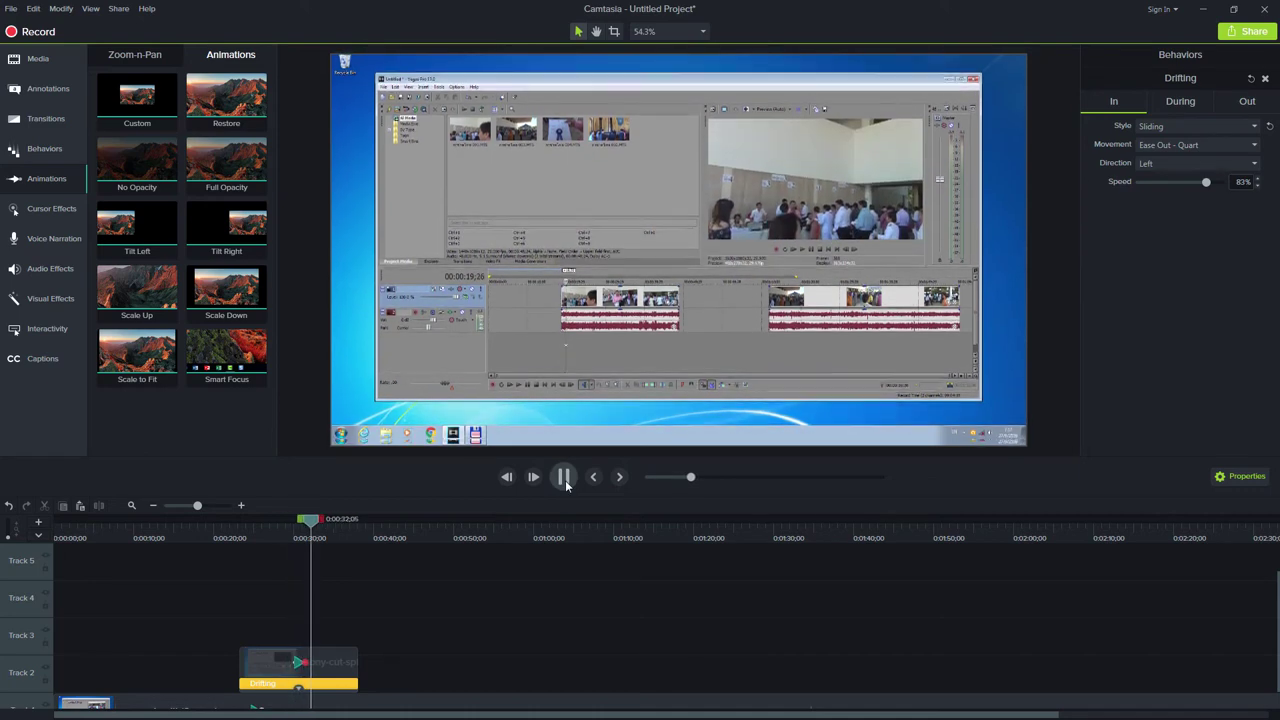
Select the Custom animation on the Track 2 clip and replay the section from about 28 seconds.
click(300, 662)
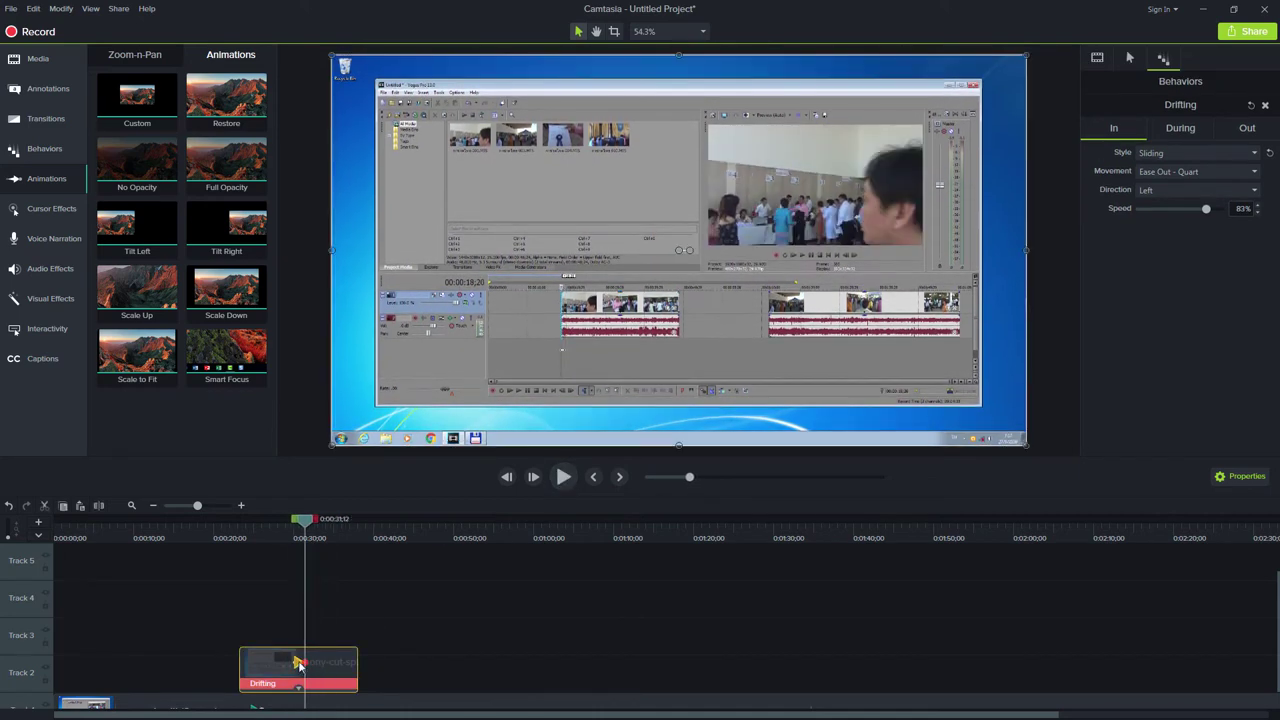
click(280, 528)
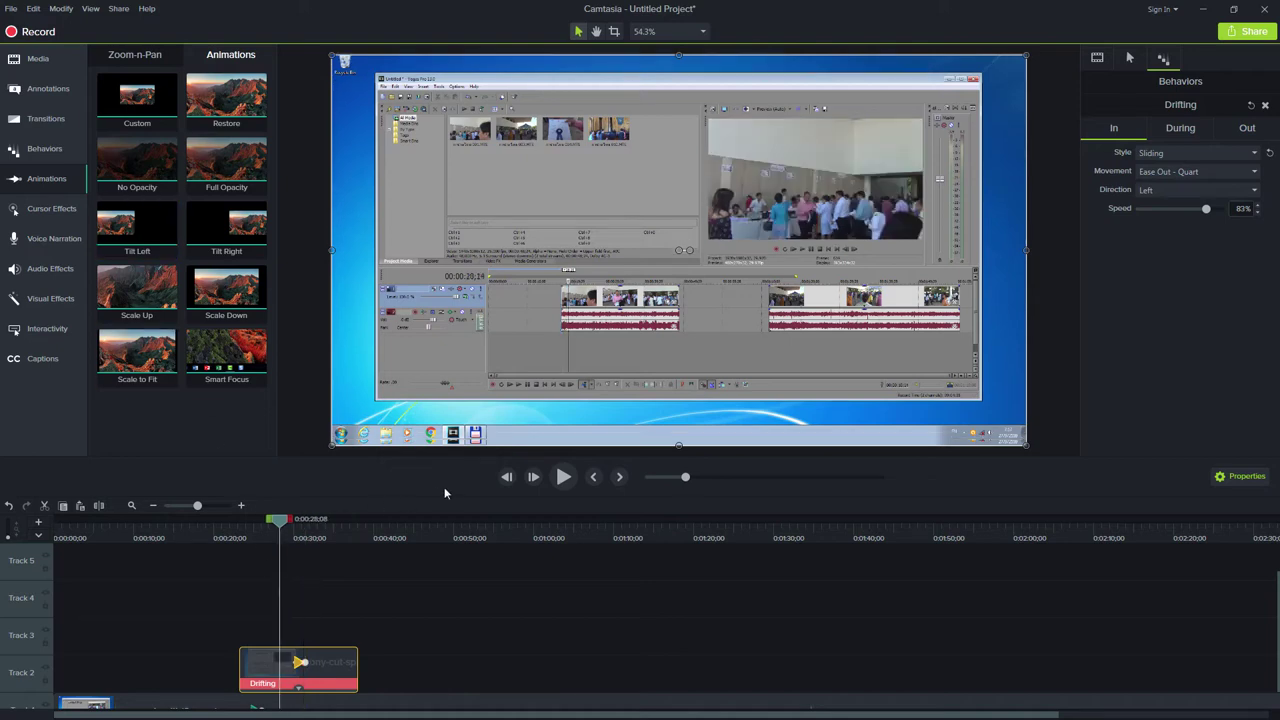
click(561, 479)
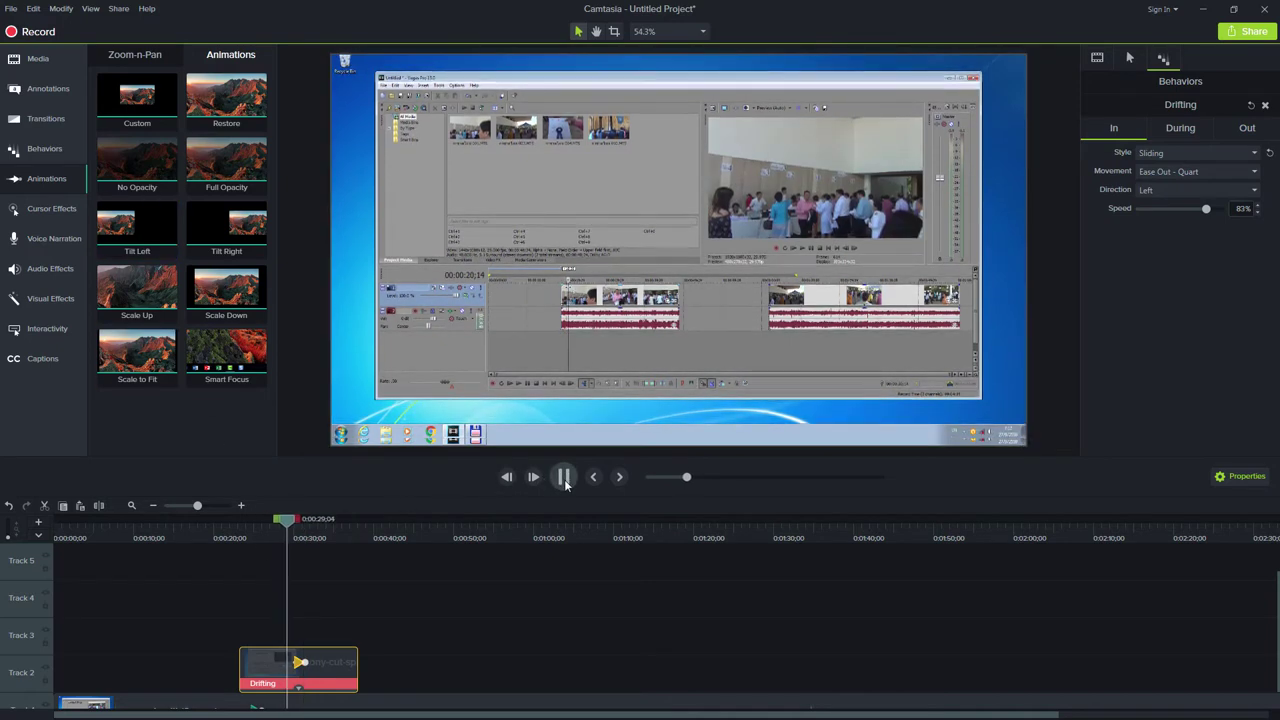
click(564, 478)
Add a Tilt Left animation near the start of the Track 2 clip and play it.
drag(118, 232, 272, 665)
click(248, 534)
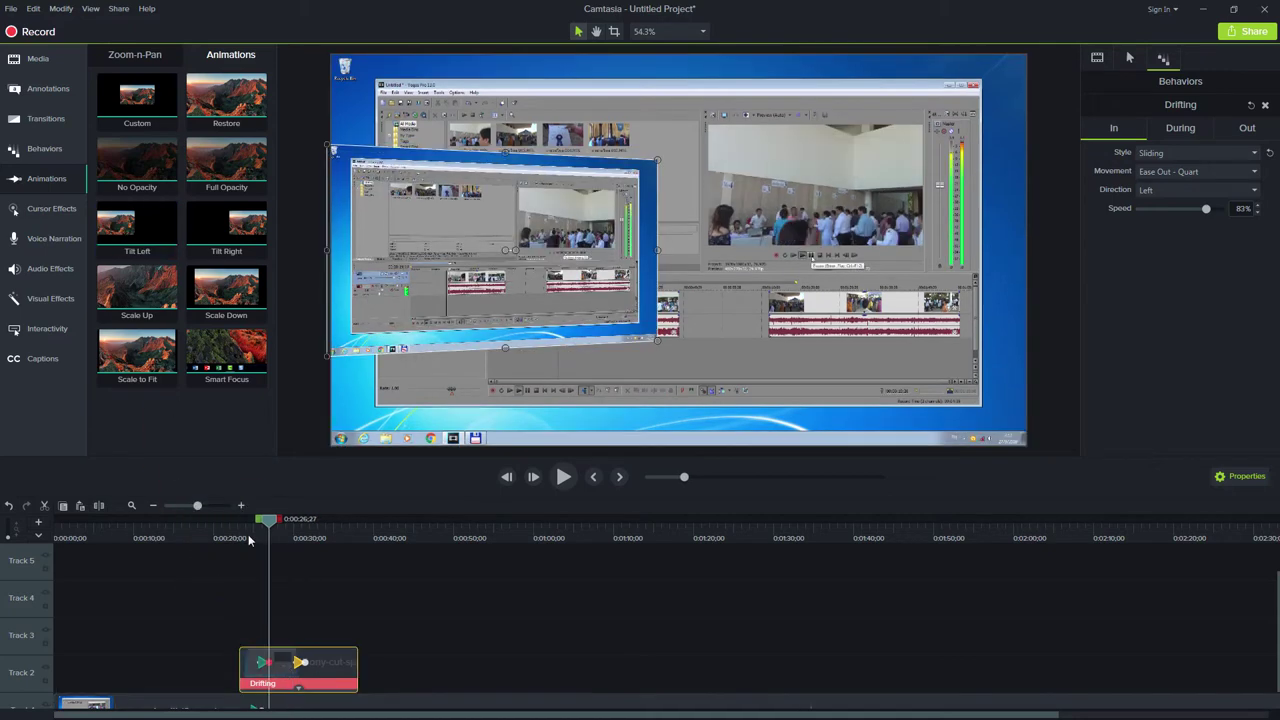
click(563, 478)
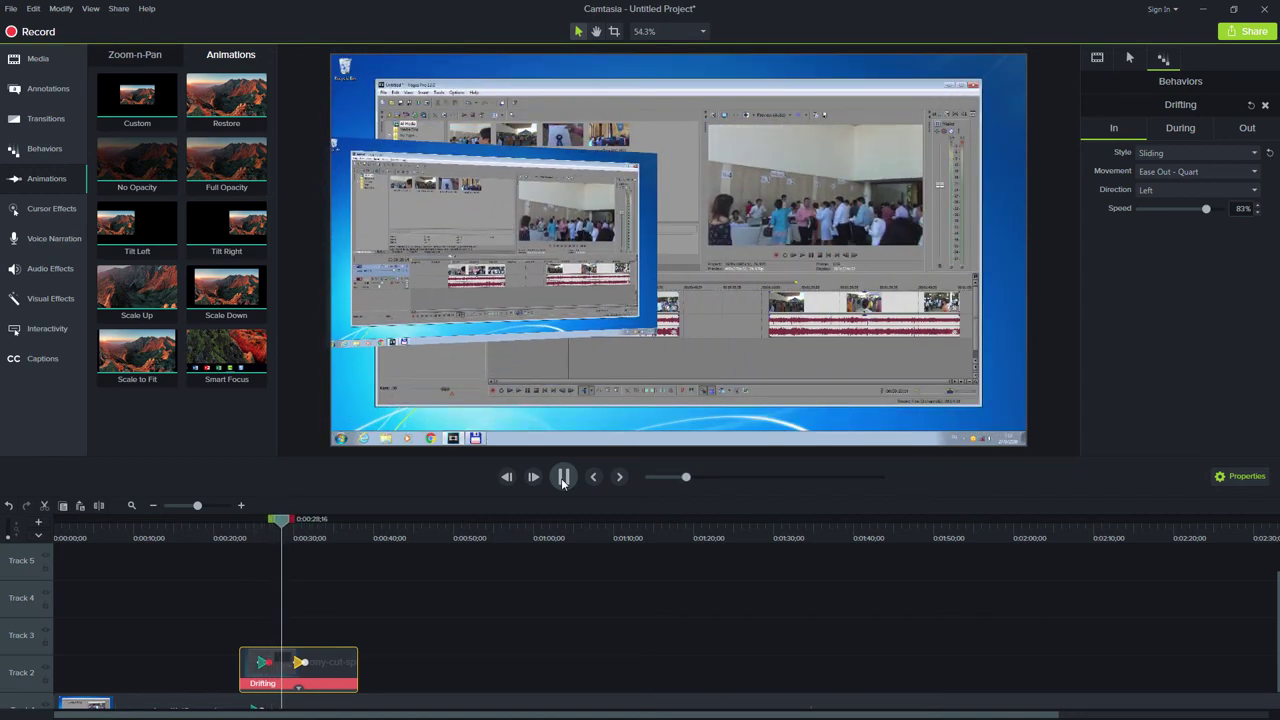
click(563, 478)
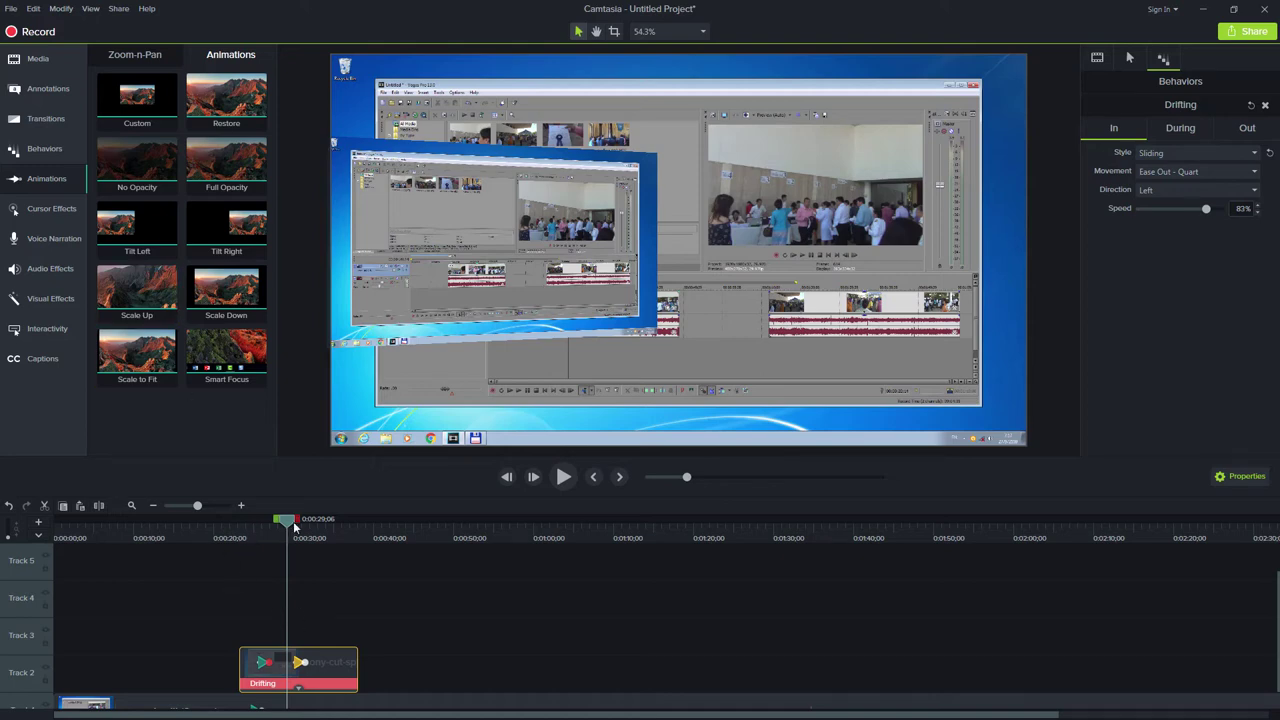
Add a scale-down animation near the end of the Track 2 clip and play it from about 33 seconds.
click(317, 540)
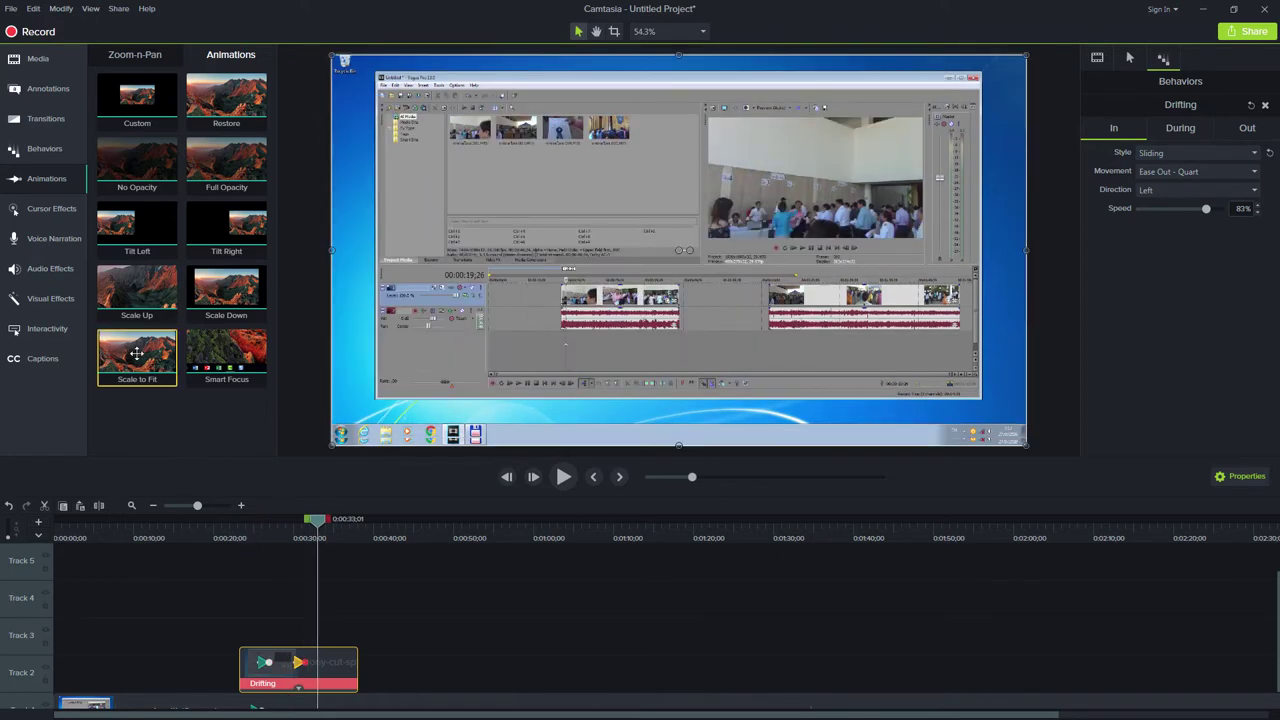
drag(137, 287, 337, 665)
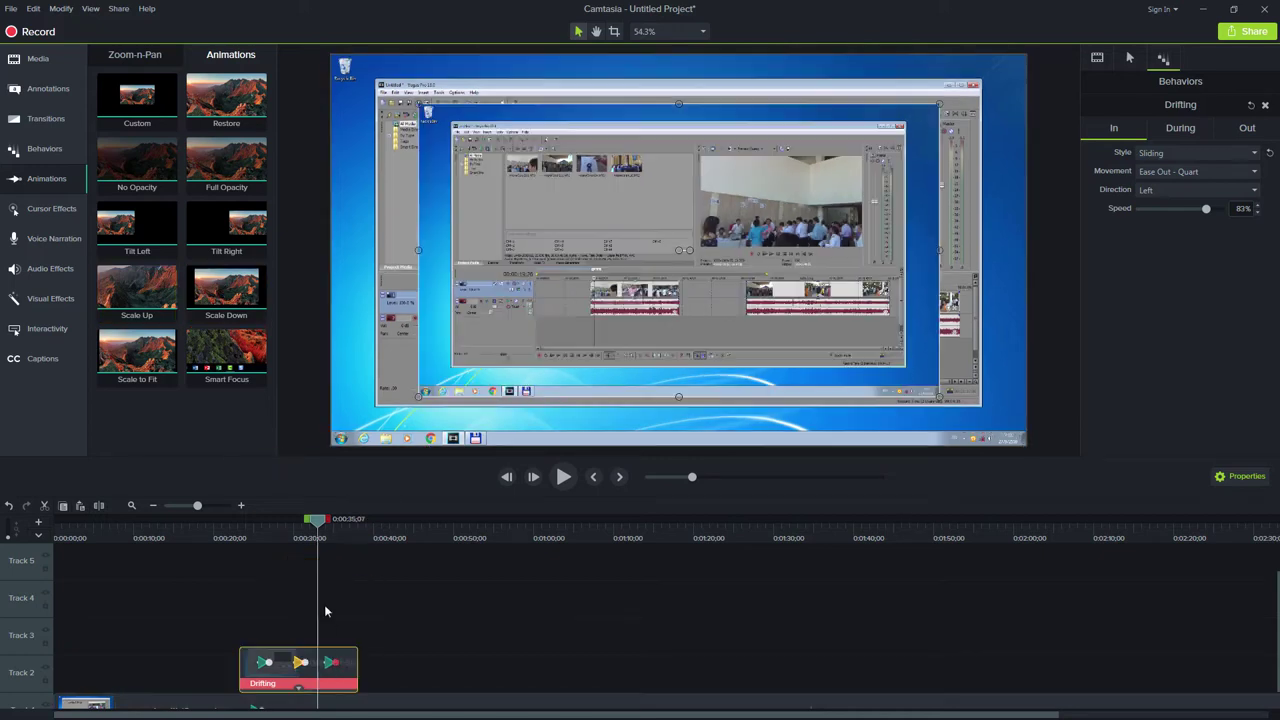
click(320, 545)
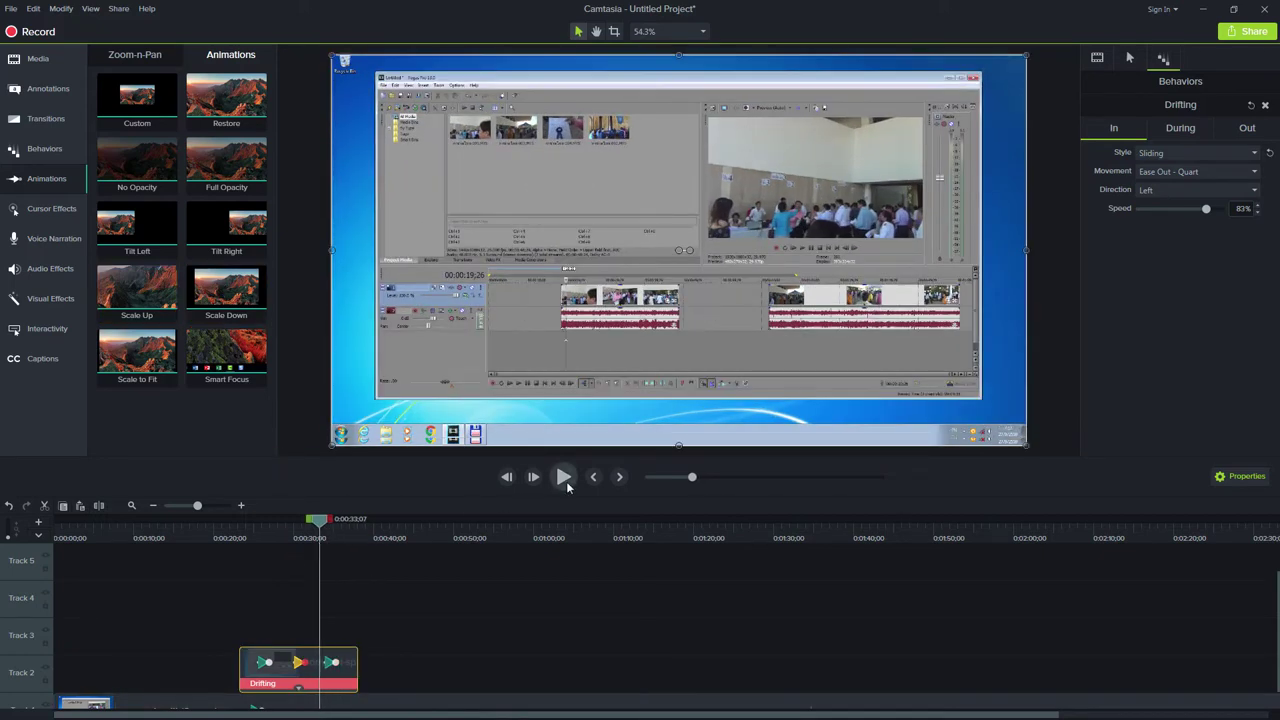
click(563, 477)
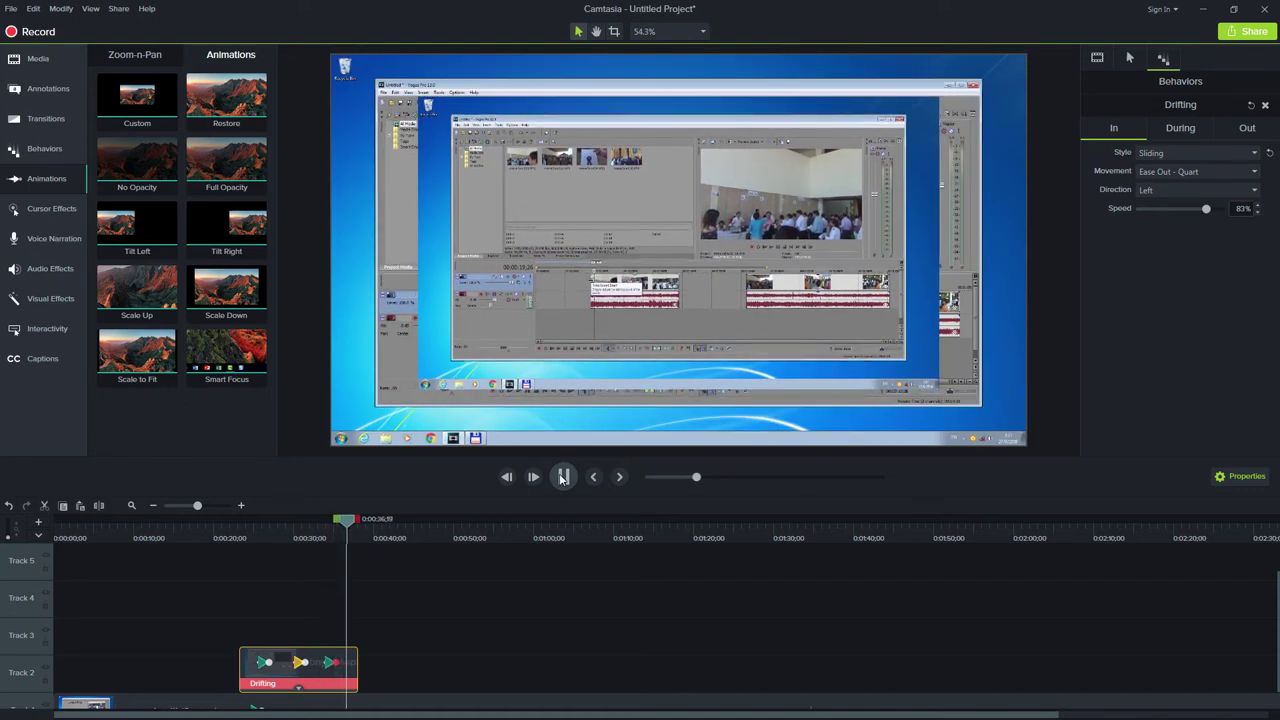
click(563, 477)
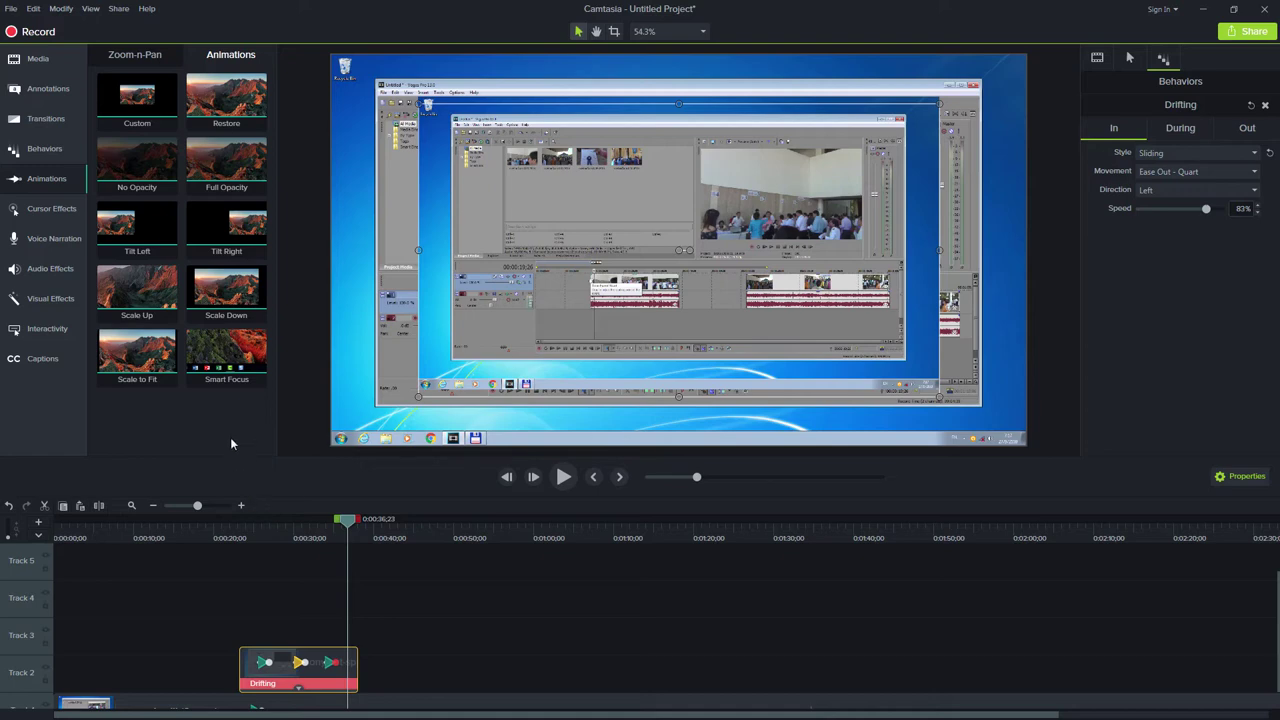
View the Zoom-n-Pan animation settings and open the collection of cursor effects.
click(138, 57)
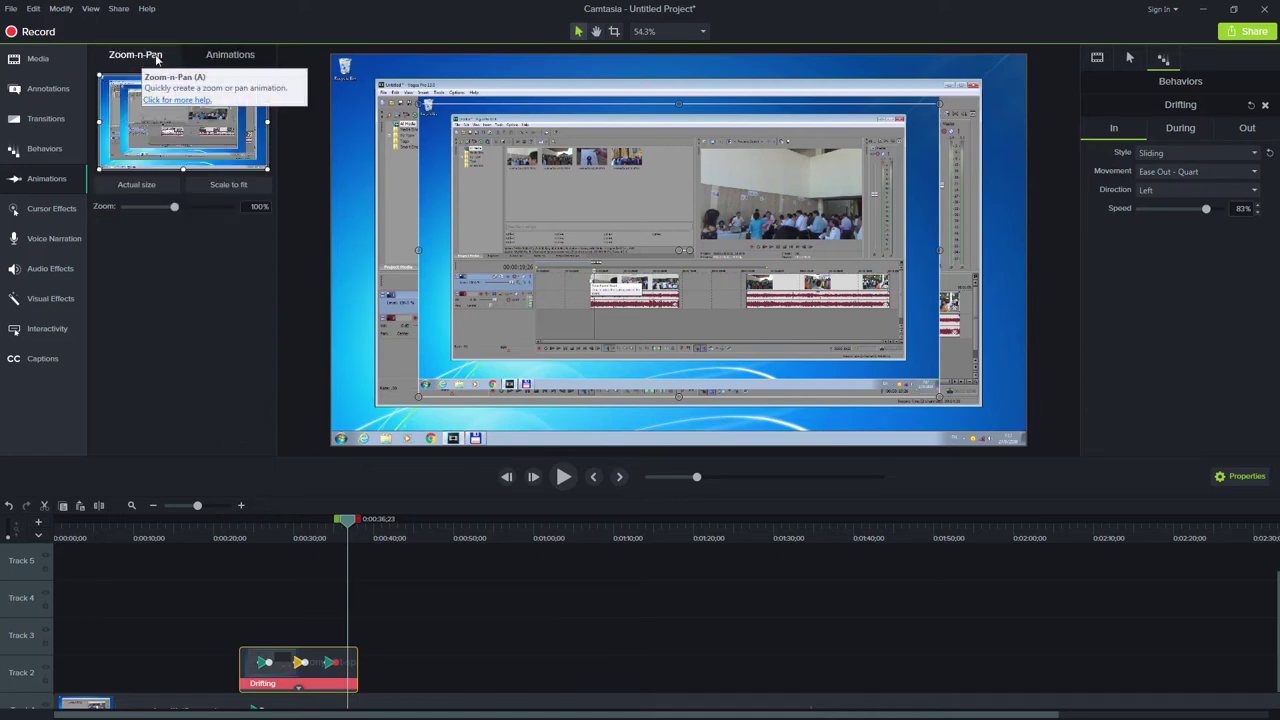
click(47, 179)
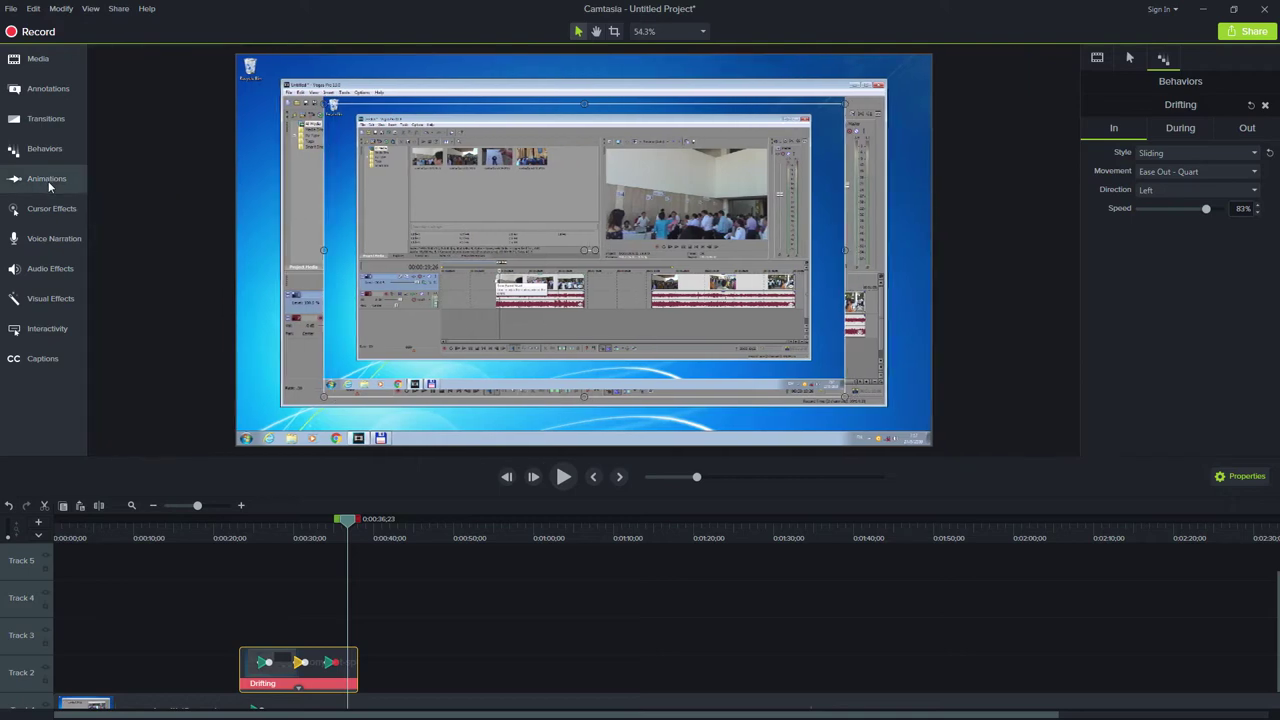
click(47, 179)
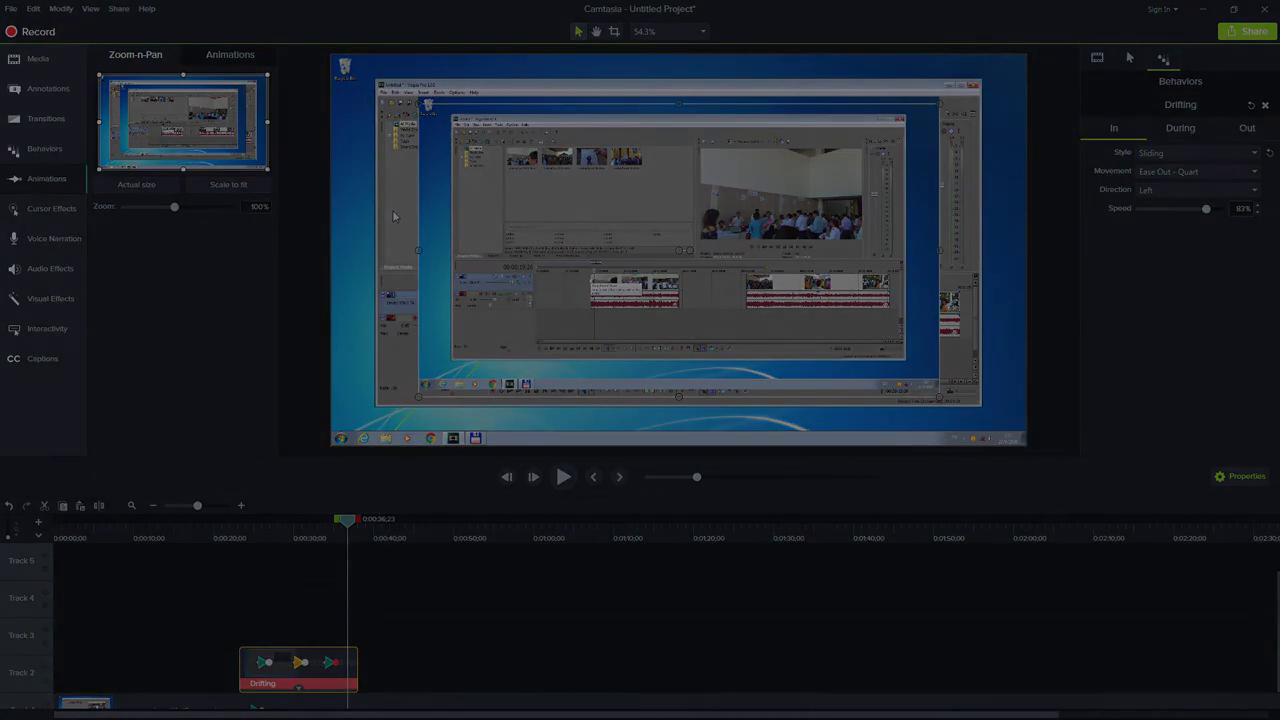
click(51, 208)
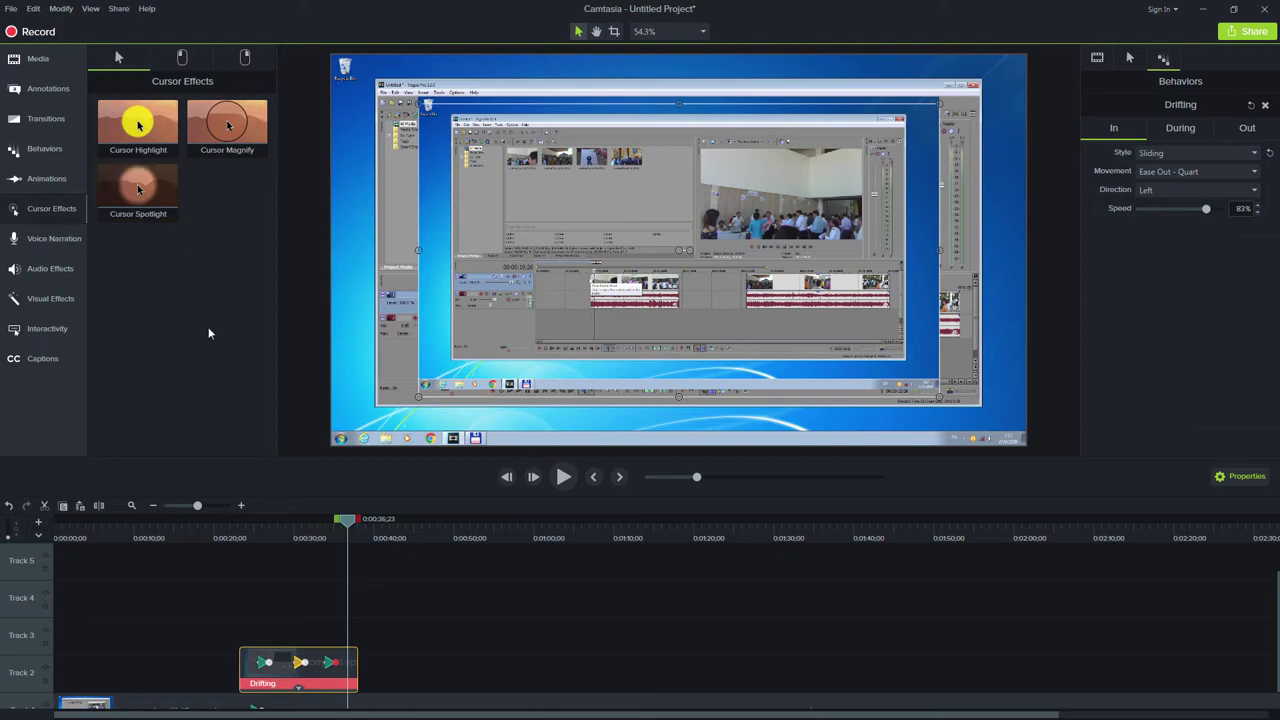
Delete all three animations from the Track 2 clip.
drag(344, 519, 308, 519)
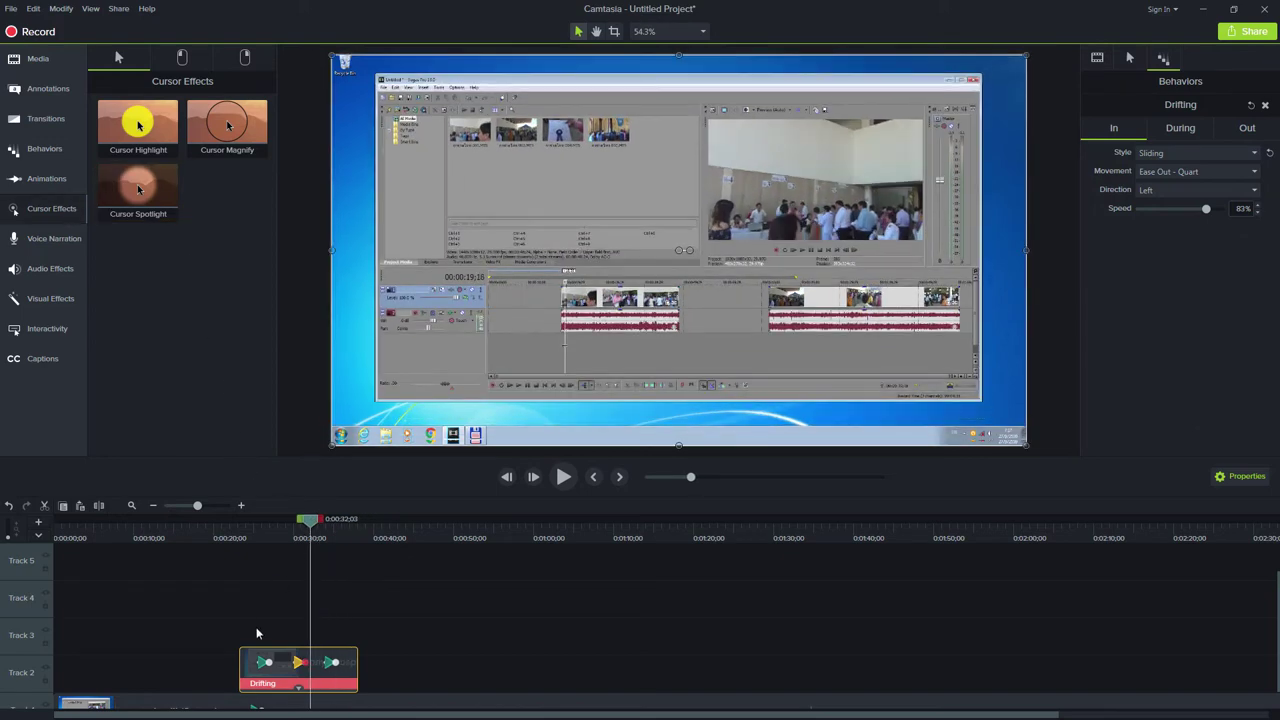
click(264, 664)
drag(264, 664, 298, 662)
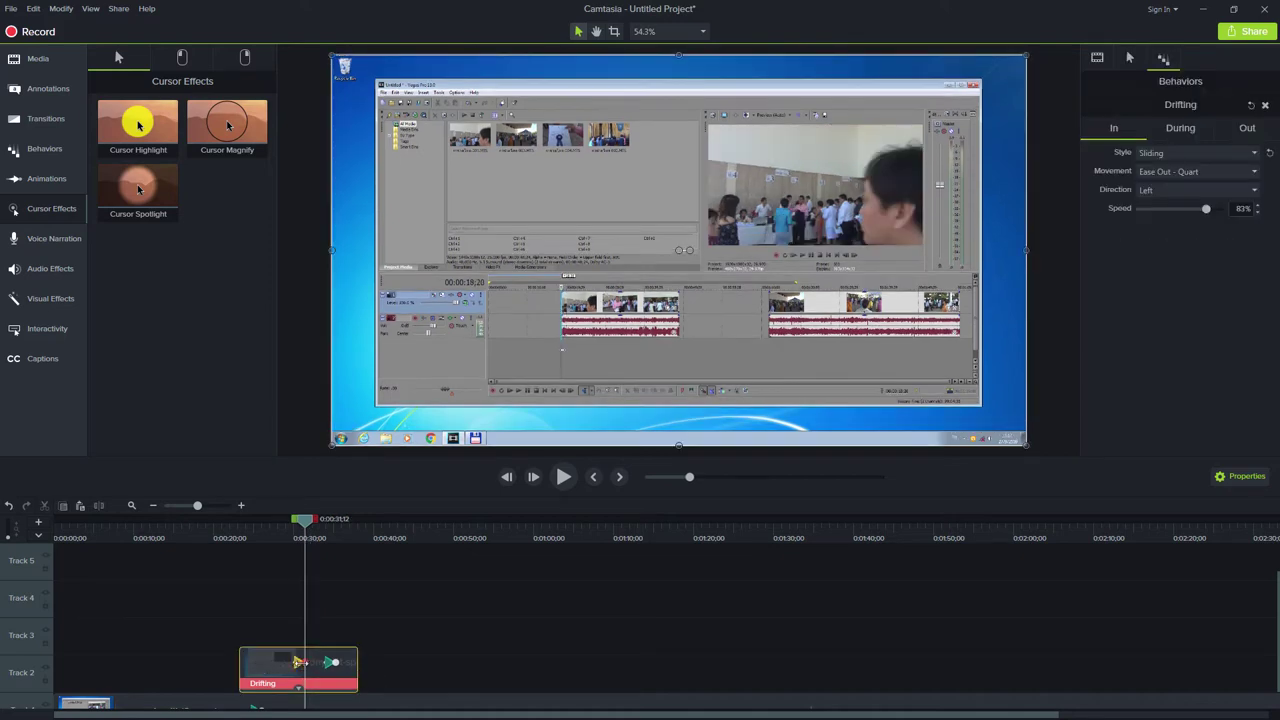
click(329, 662)
click(329, 662)
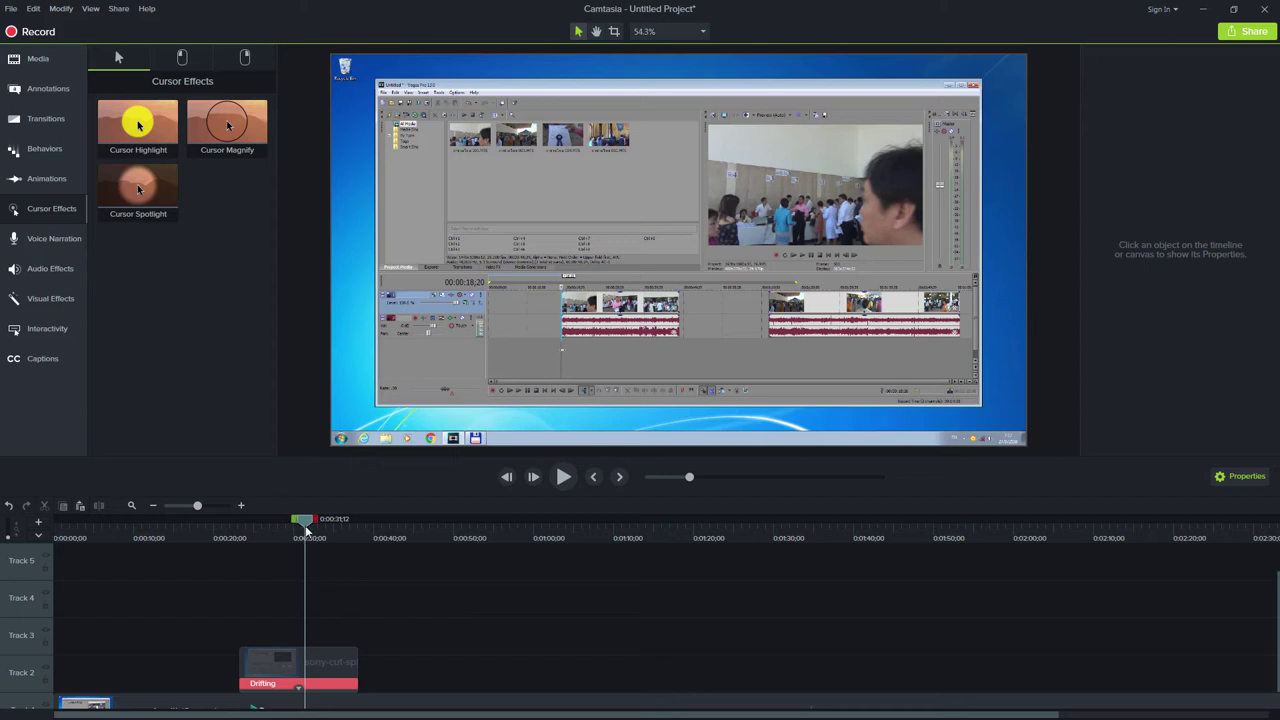
Enlarge the mouse cursor in the Track 2 clip to a scale of 283% at about 28 seconds.
mouse_move(303, 528)
mouse_down()
mouse_move(314, 528)
mouse_move(284, 530)
mouse_up()
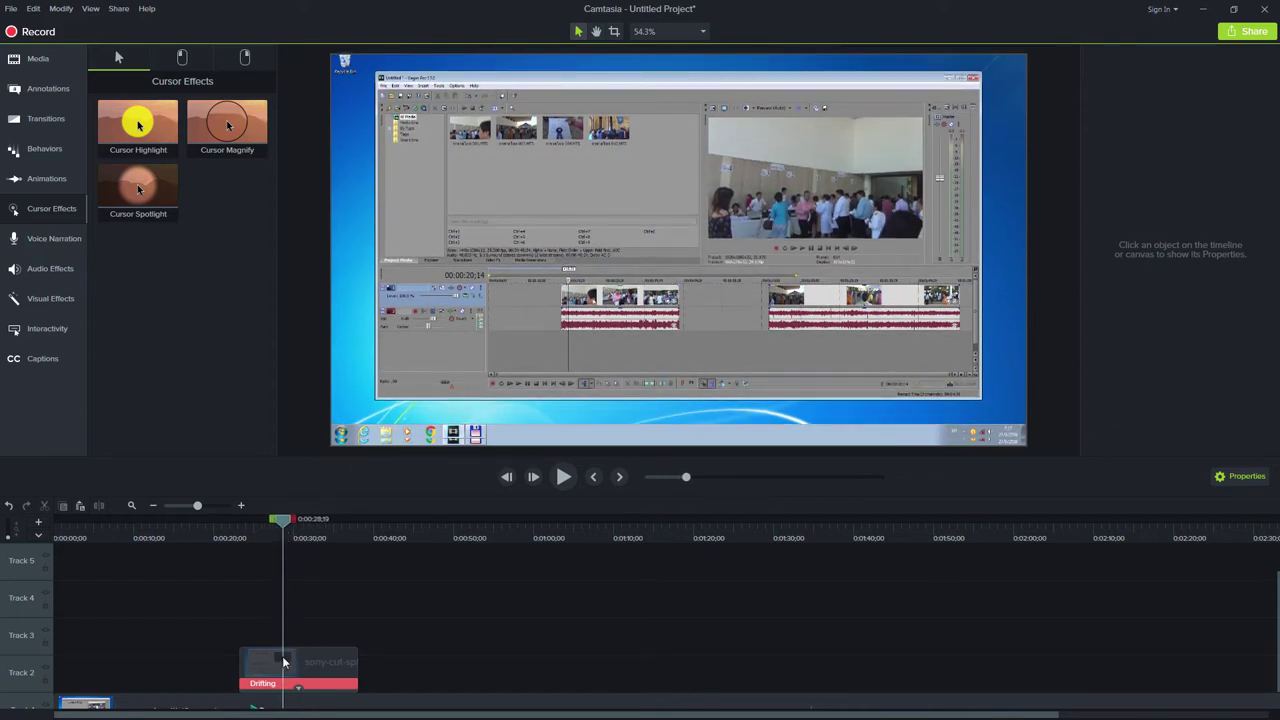
click(307, 678)
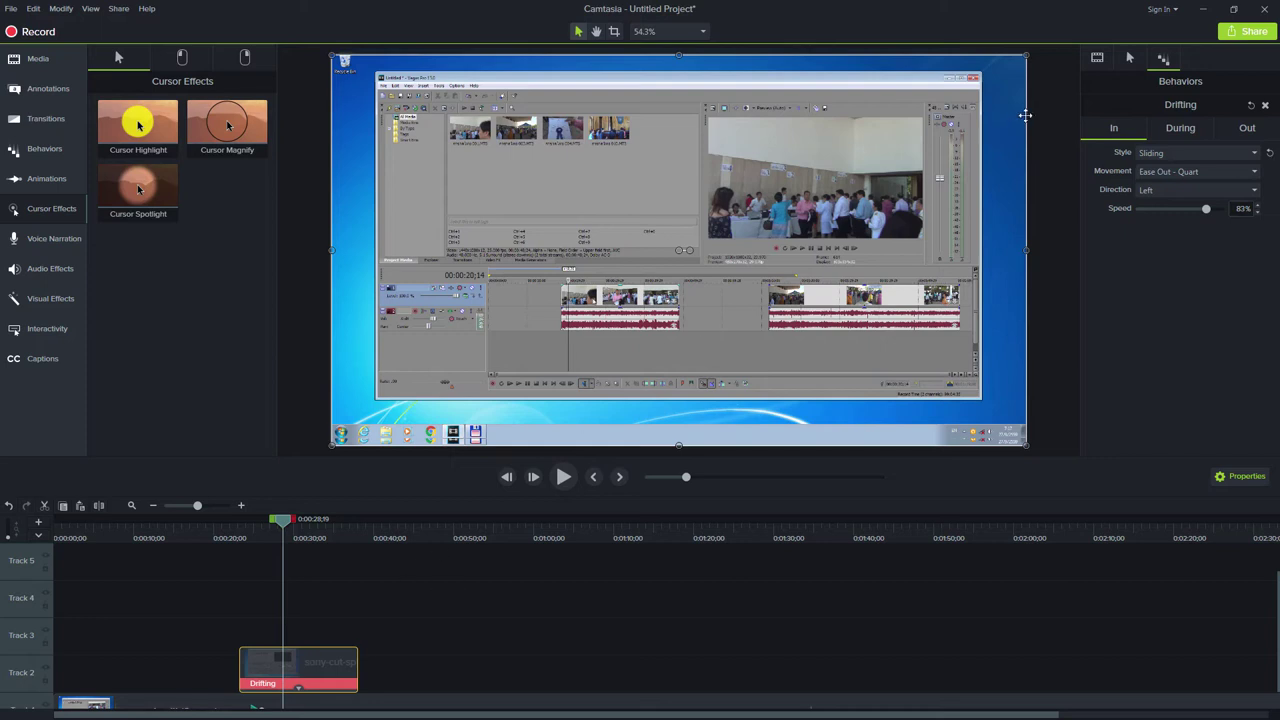
click(1129, 60)
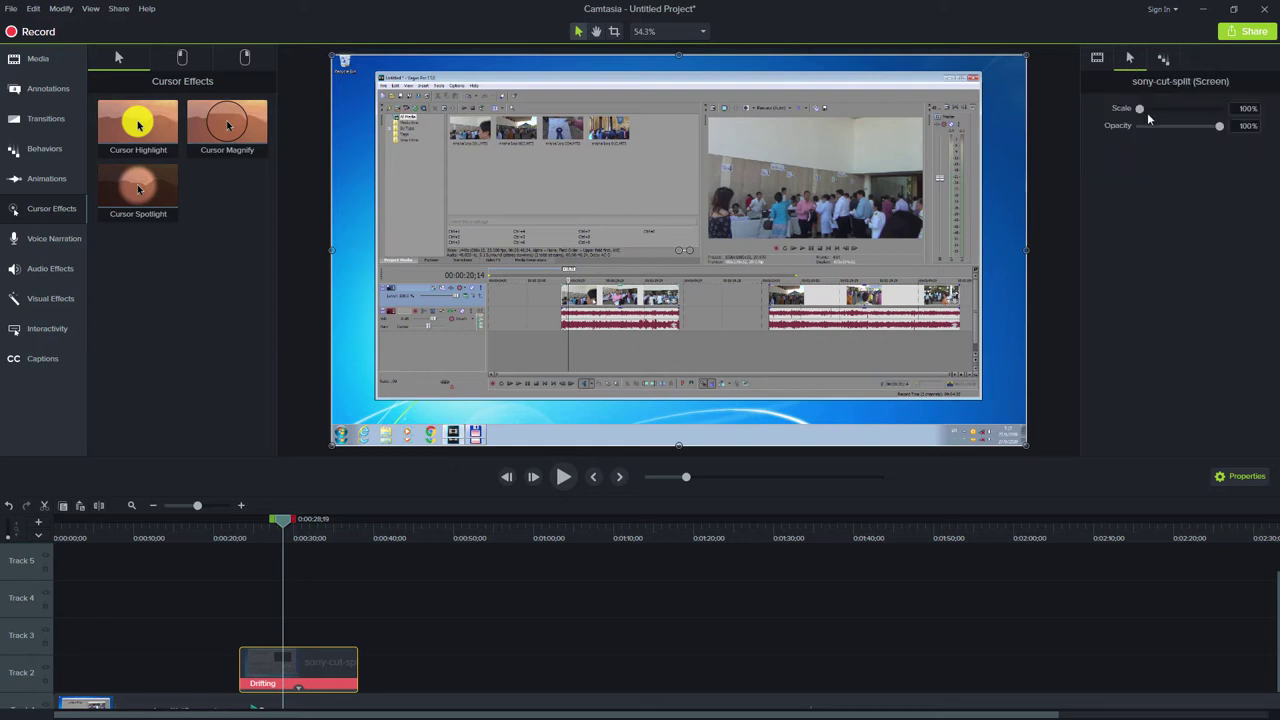
drag(1139, 109, 1191, 108)
mouse_move(1182, 108)
mouse_down()
mouse_move(1214, 110)
mouse_move(1193, 109)
mouse_up()
click(1164, 59)
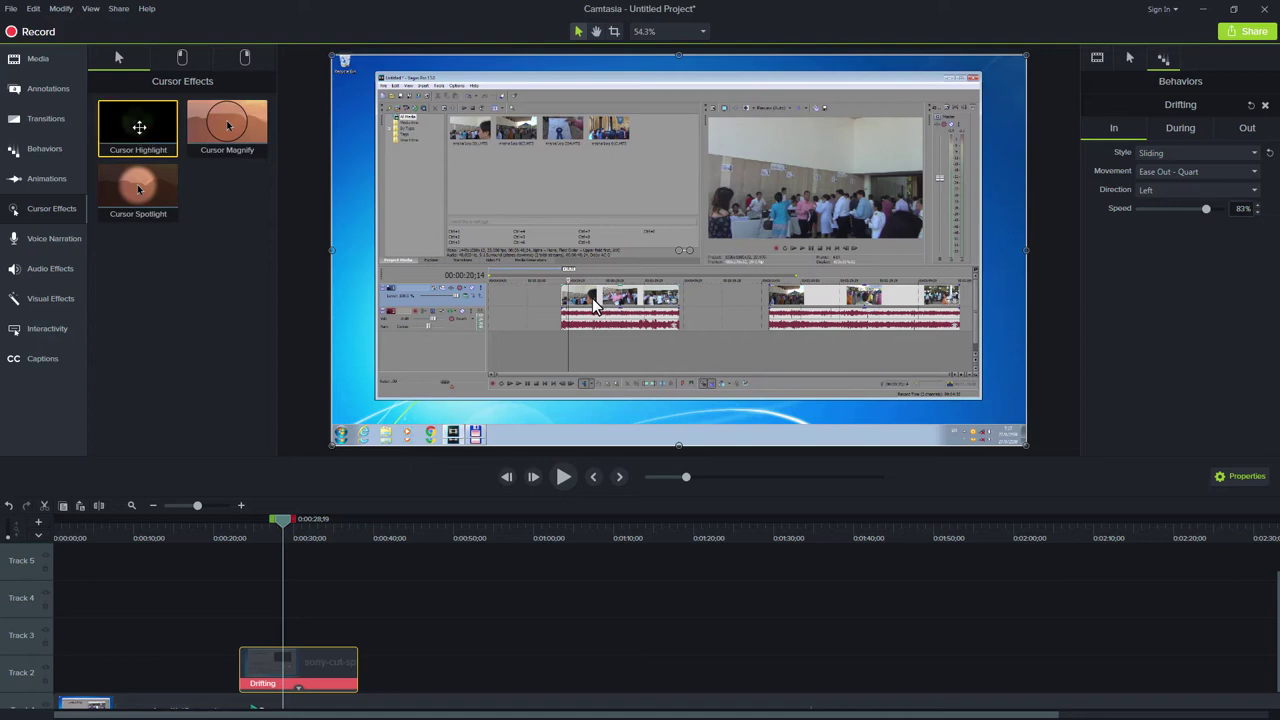
Apply the Cursor Highlight effect to the Track 2 clip and play the clip's opening to preview it.
drag(146, 148, 296, 668)
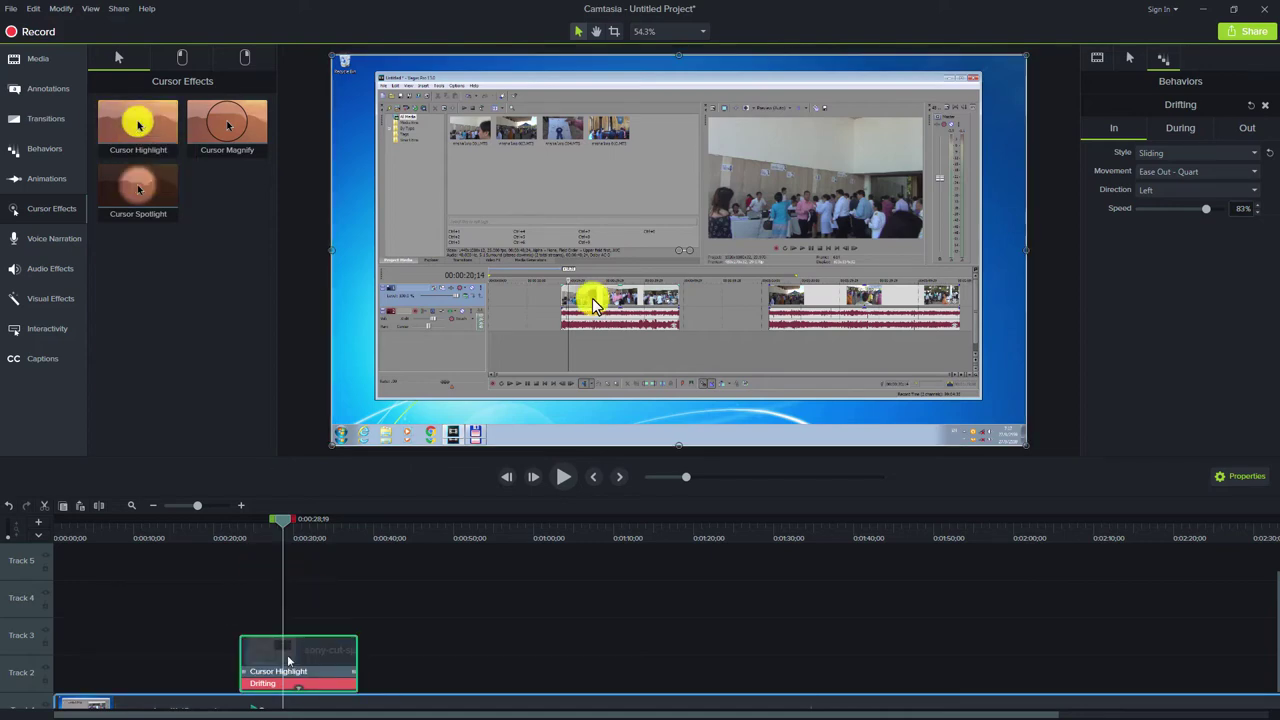
click(256, 532)
drag(256, 532, 245, 532)
click(562, 477)
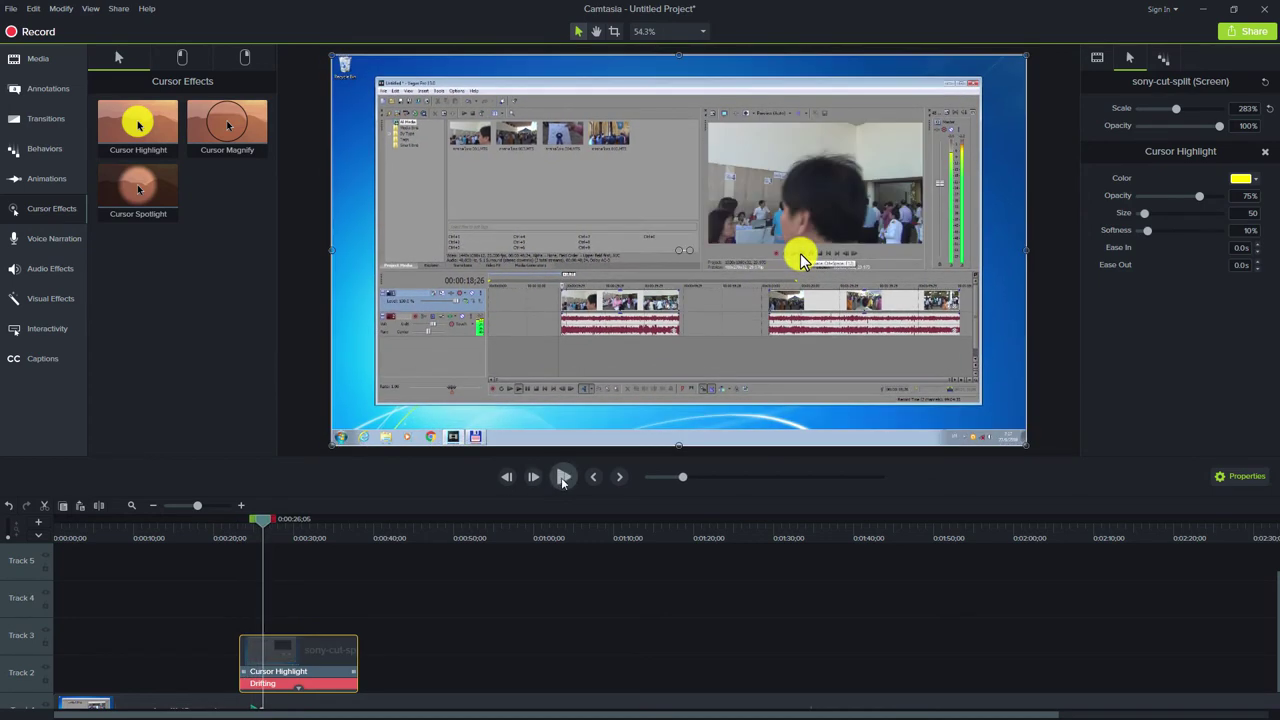
click(563, 478)
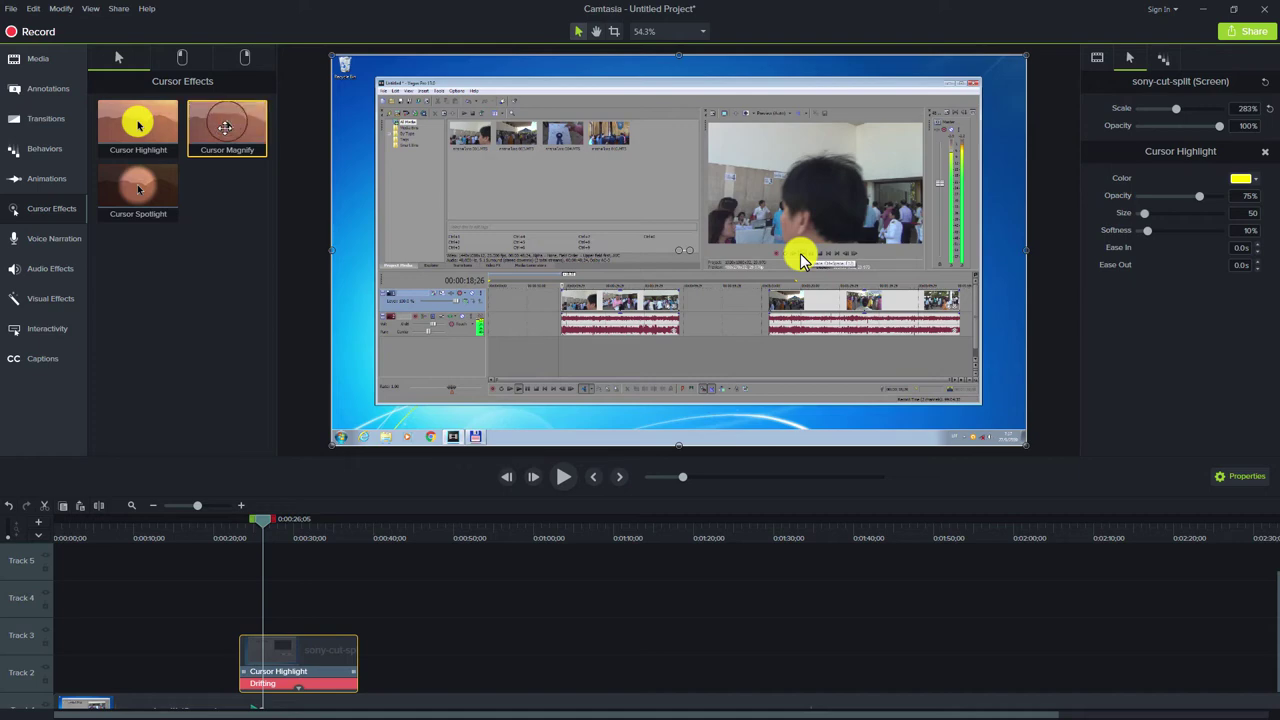
Apply the Cursor Magnify effect to the Track 2 clip and show the settings of each applied cursor effect.
drag(225, 127, 281, 657)
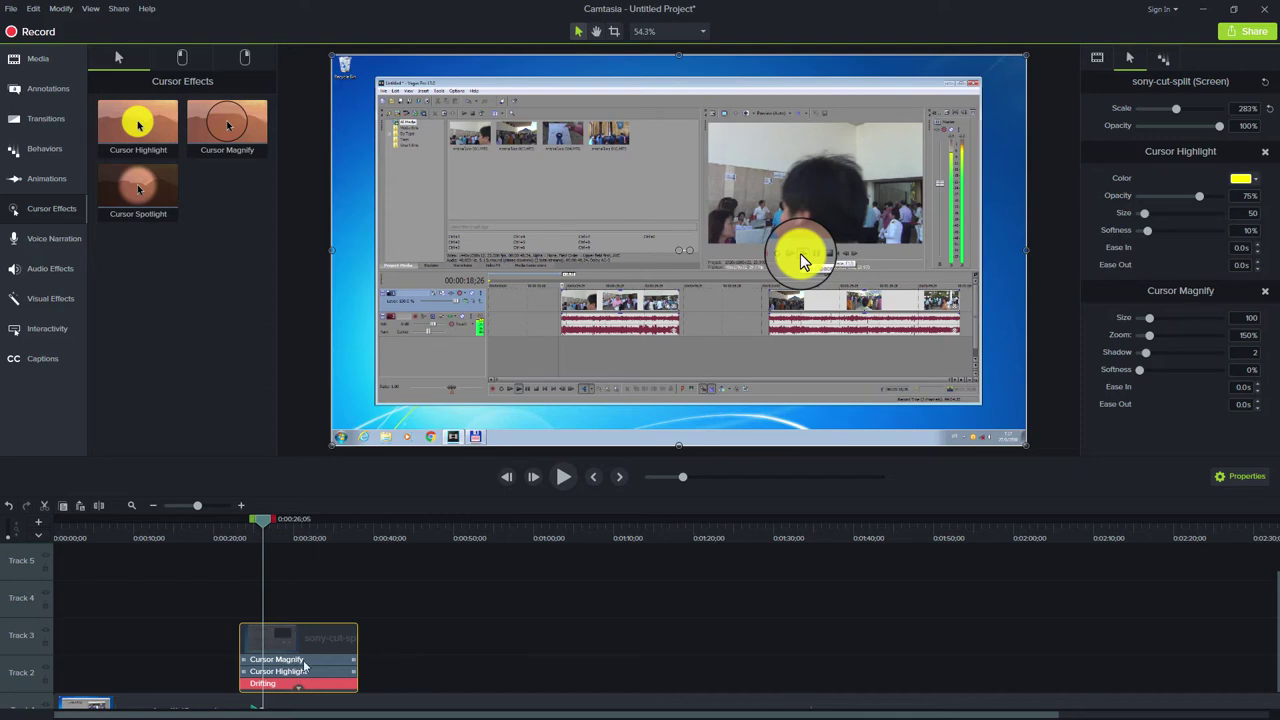
click(305, 661)
click(307, 672)
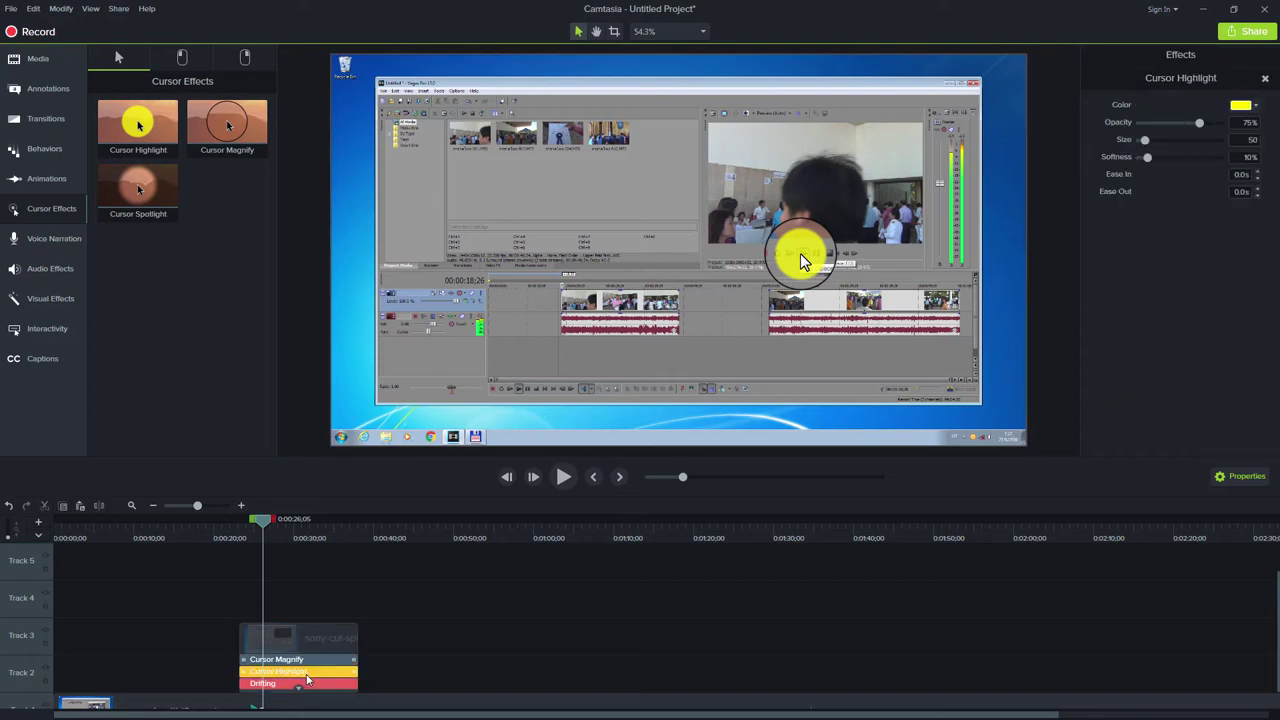
click(309, 671)
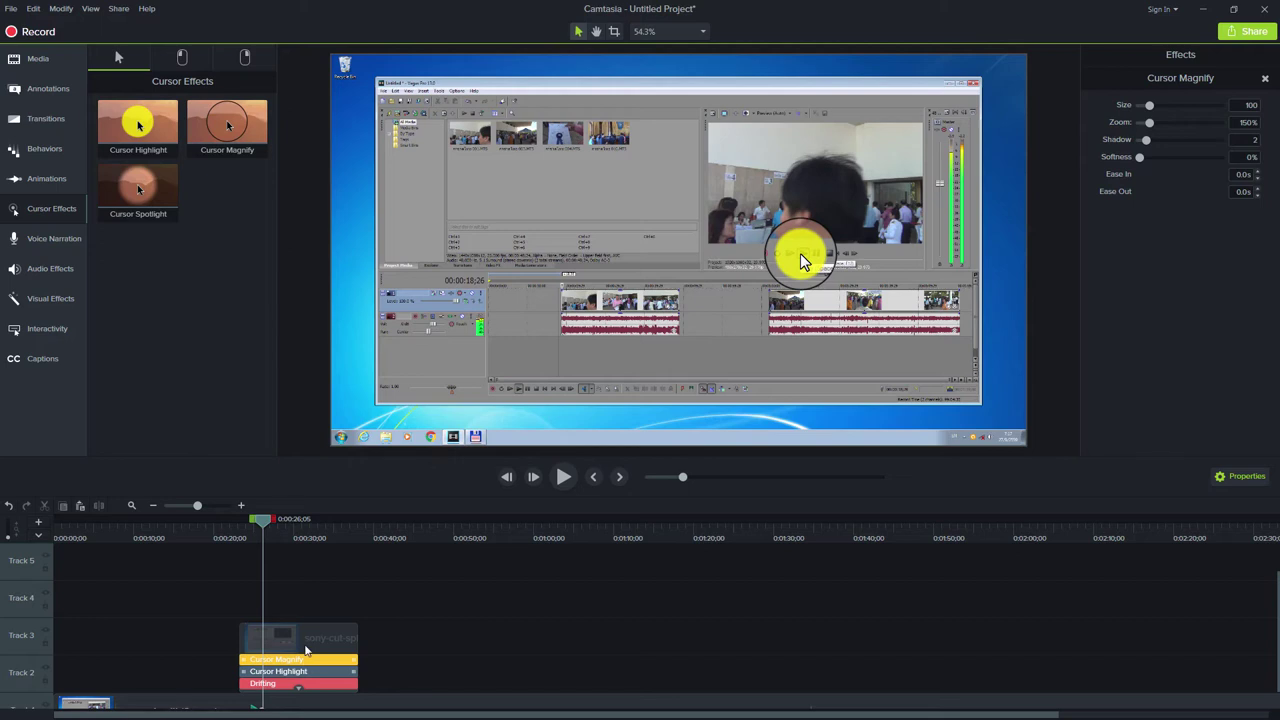
Set the Track 2 clip's Cursor Magnify size to 513 and its Cursor Highlight opacity to 0%.
click(306, 649)
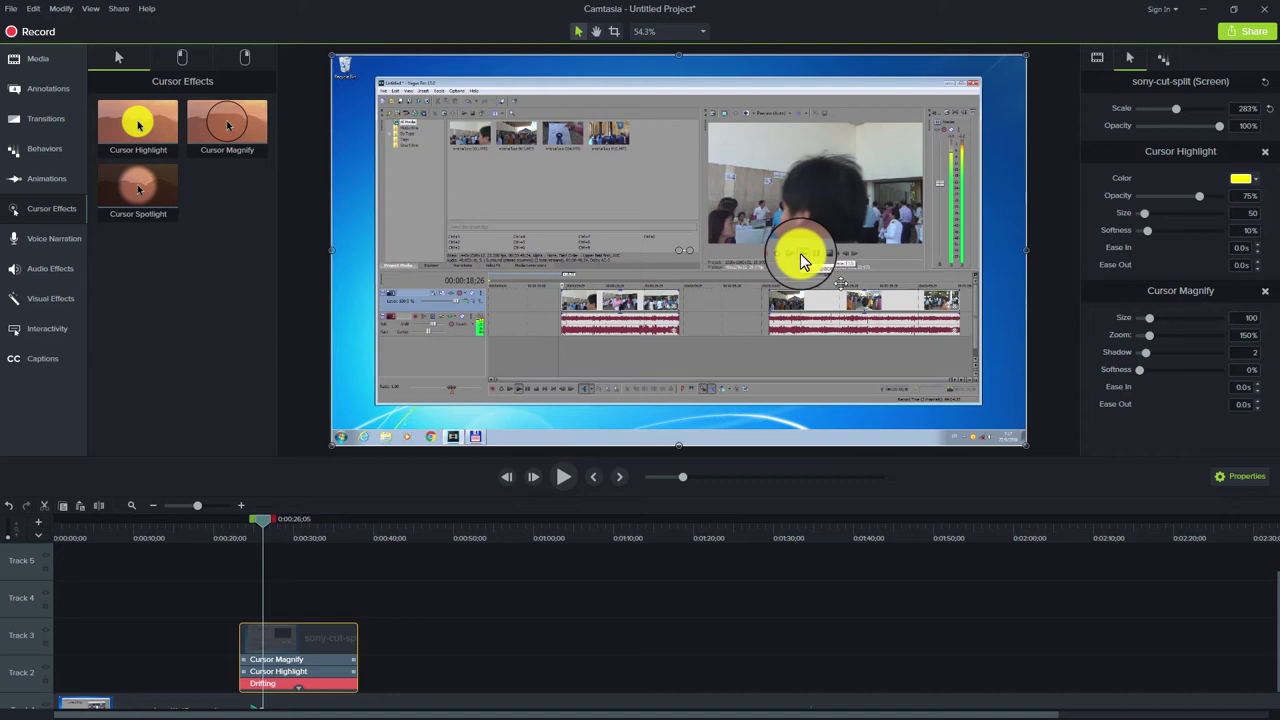
drag(1149, 322, 1191, 318)
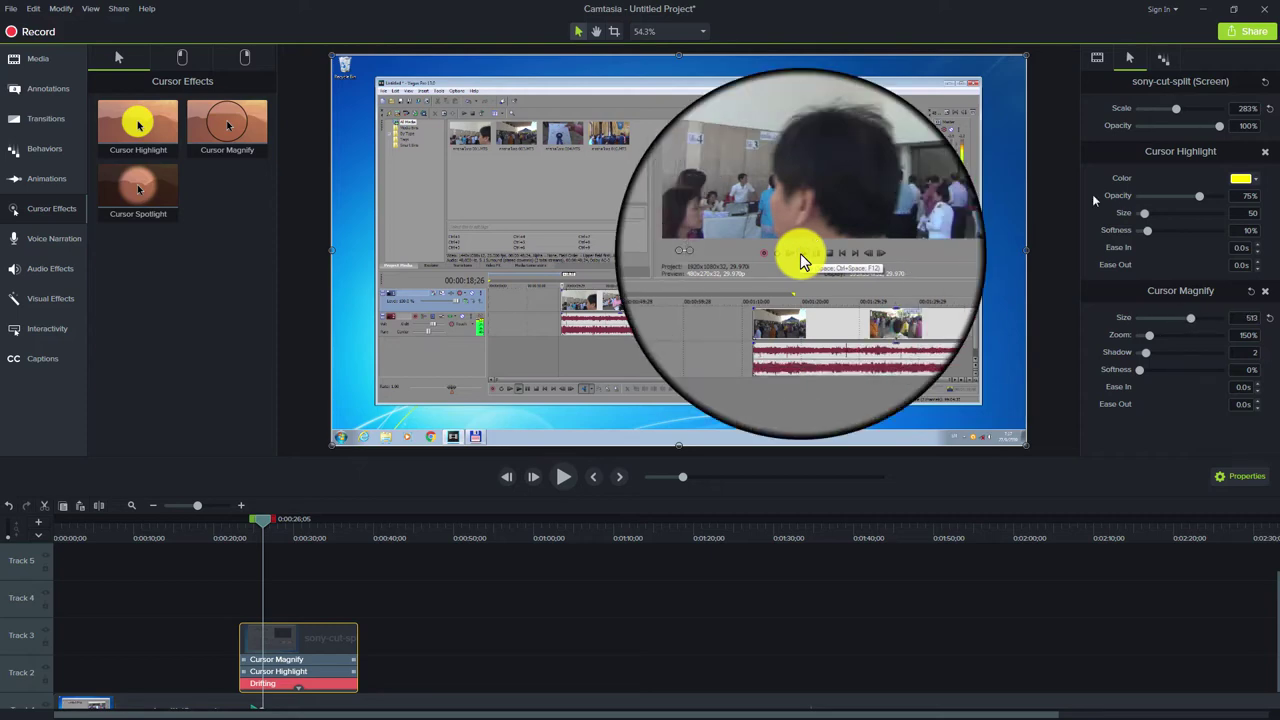
click(1241, 179)
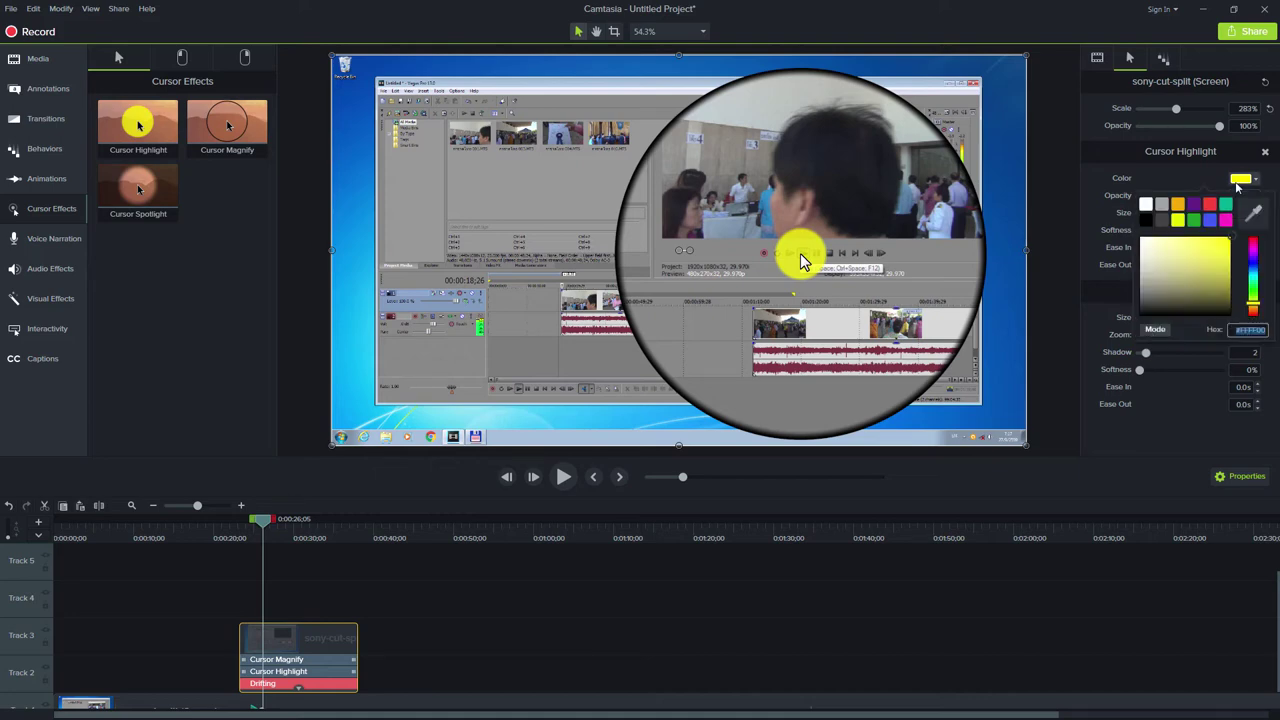
click(1241, 179)
drag(1200, 197, 1140, 197)
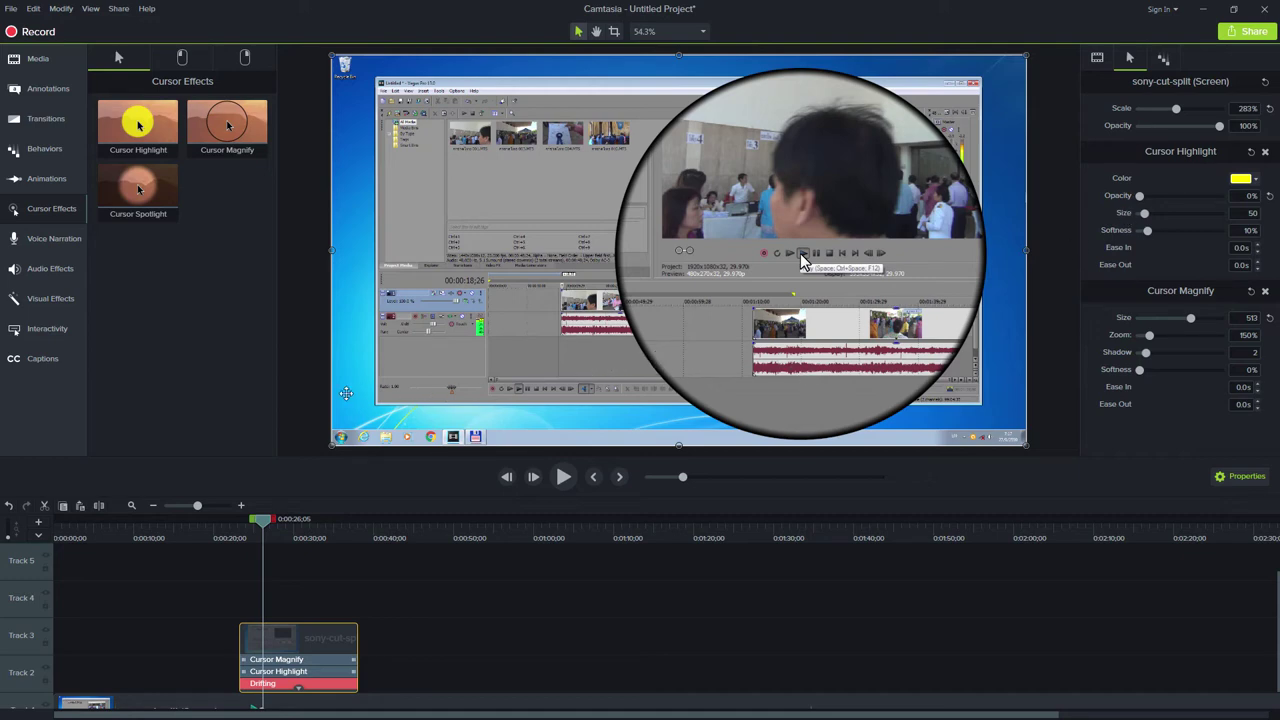
Show the voice narration recording options and the available audio effects.
click(66, 247)
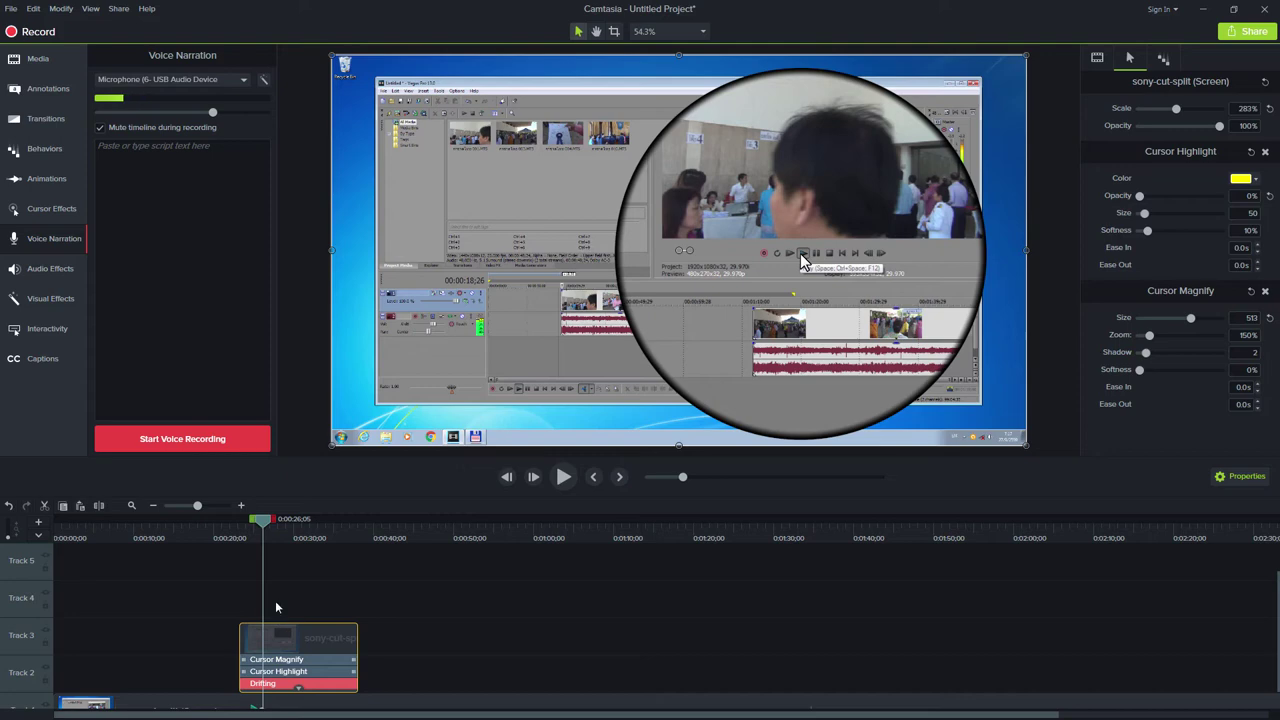
click(55, 270)
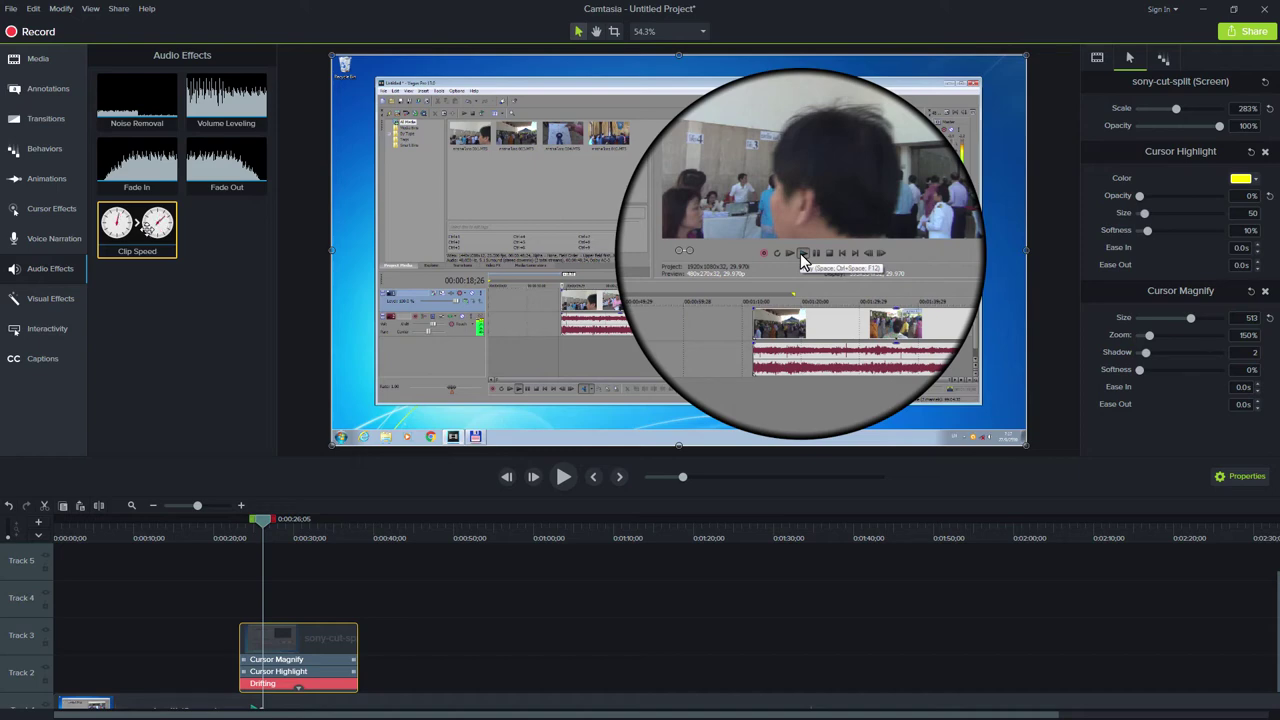
Apply the Colorize visual effect to the Track 2 clip.
click(46, 305)
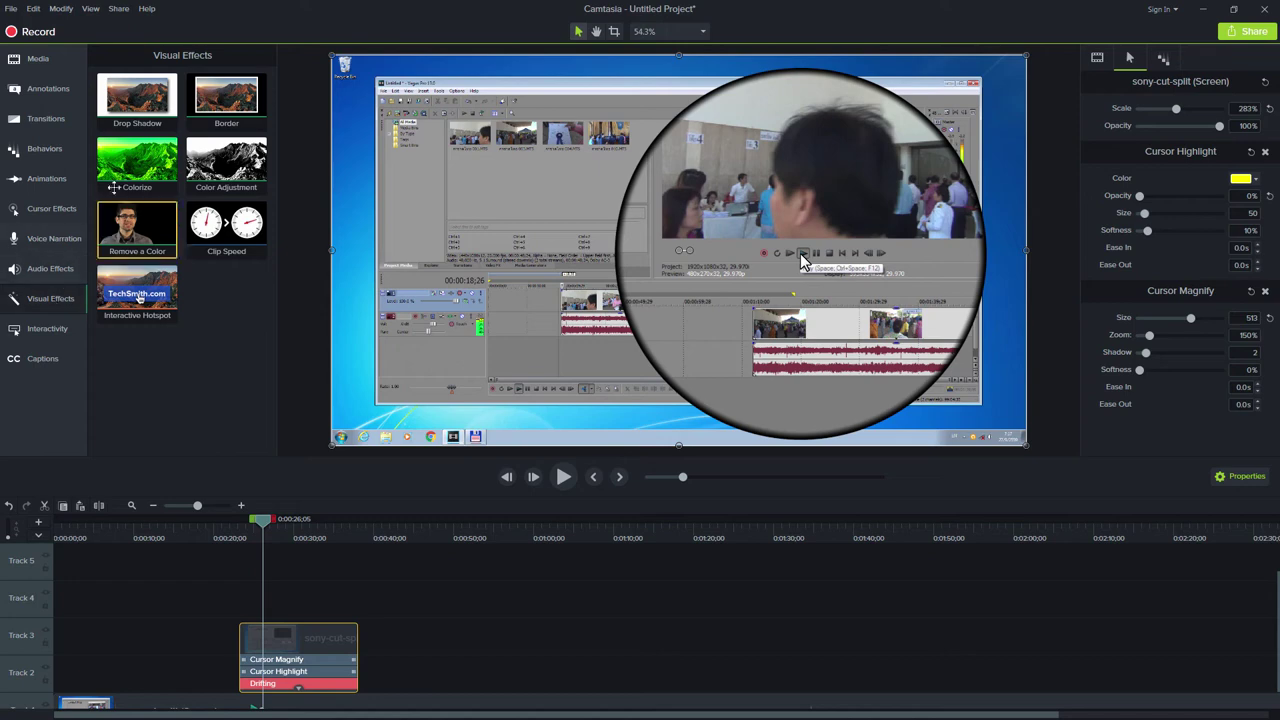
drag(149, 208, 268, 658)
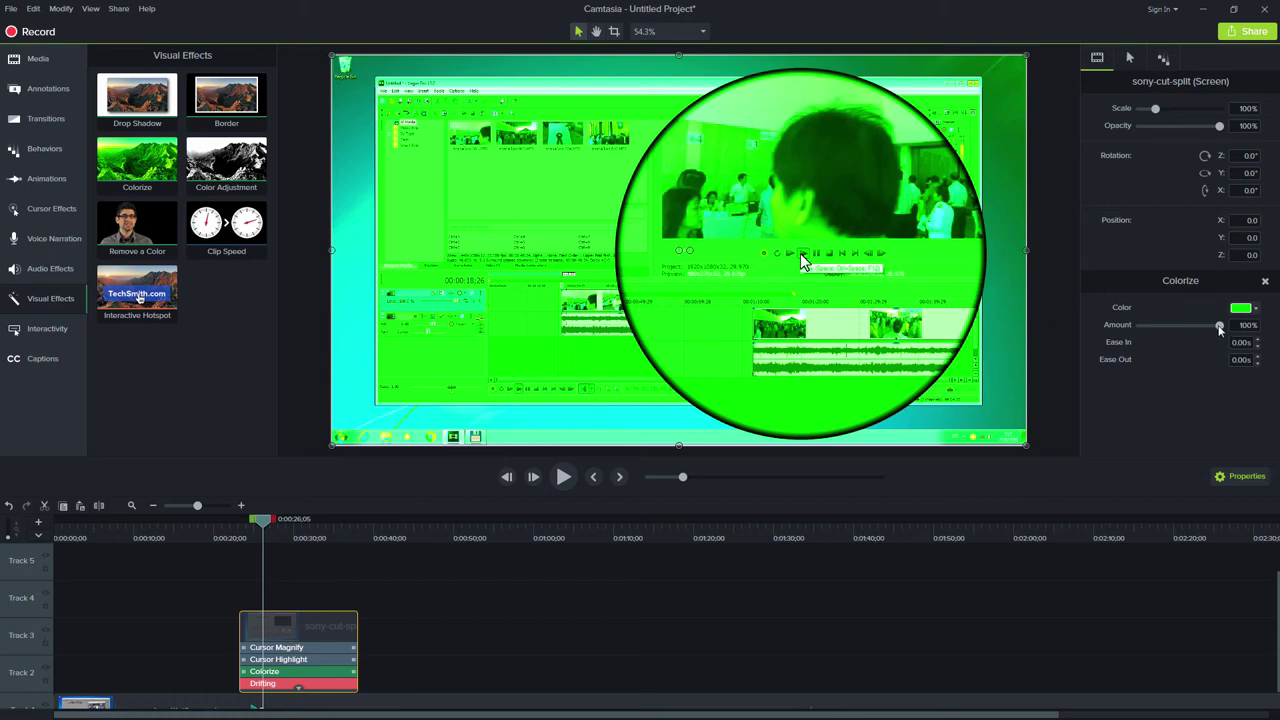
Try the Colorize effect at an amount of 72% in orange, and reset its color and amount to the defaults.
mouse_move(1192, 327)
mouse_down()
mouse_move(1143, 344)
mouse_move(1194, 334)
mouse_up()
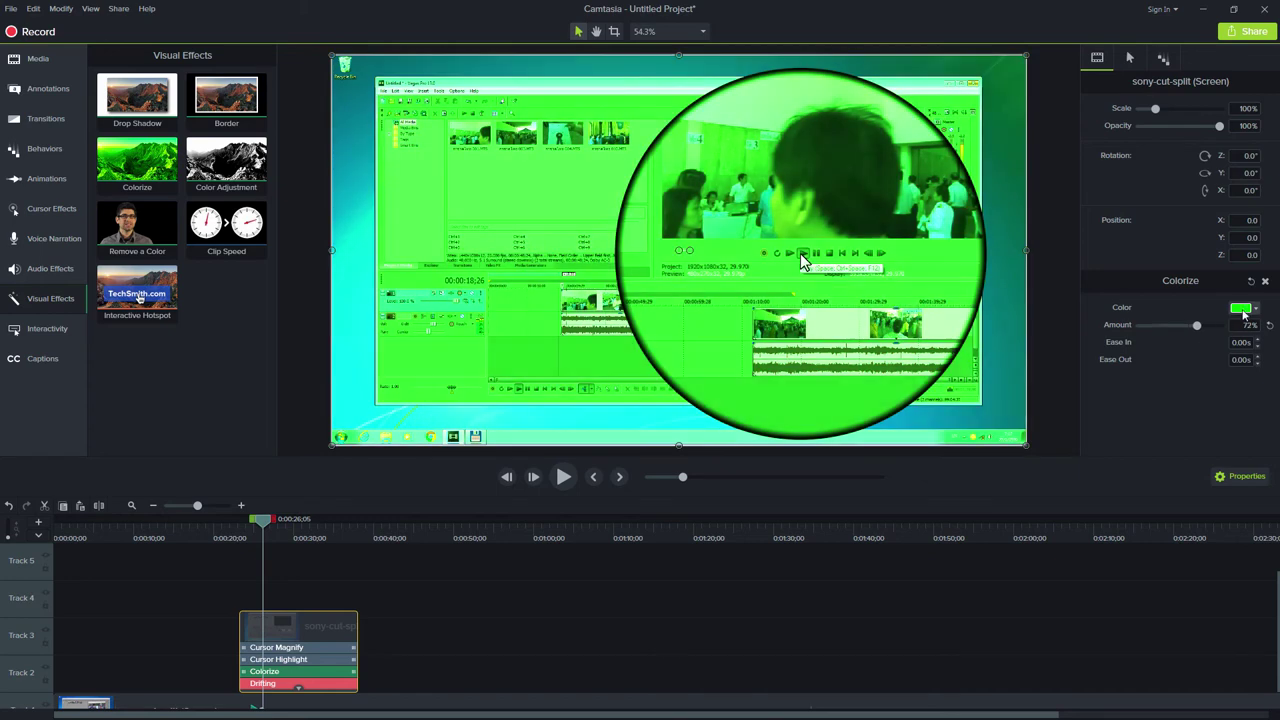
click(1242, 310)
click(1178, 334)
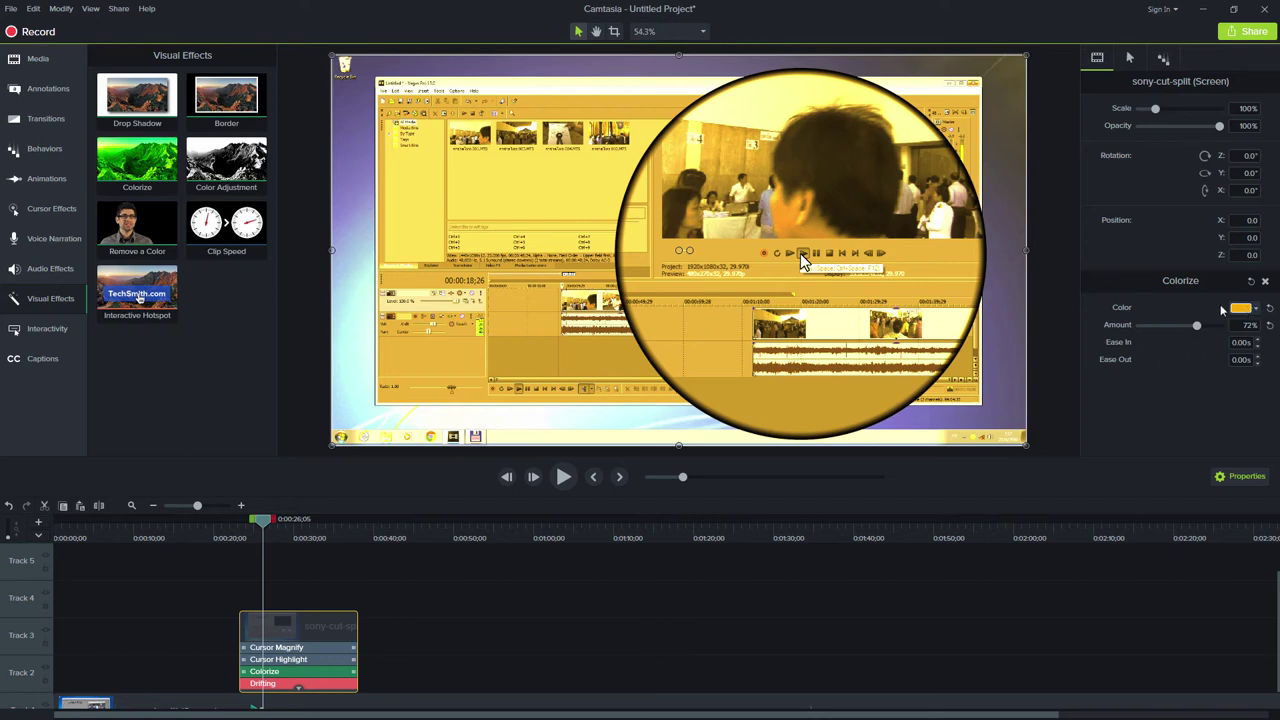
click(1270, 309)
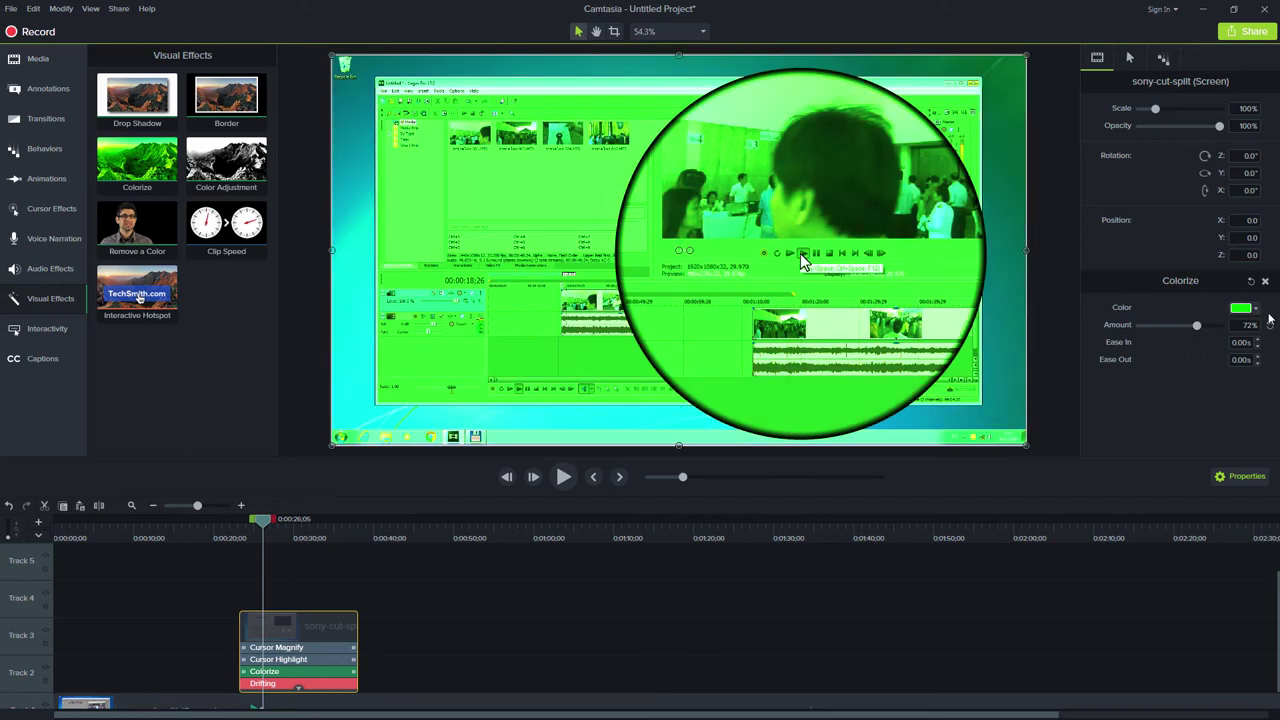
click(1270, 325)
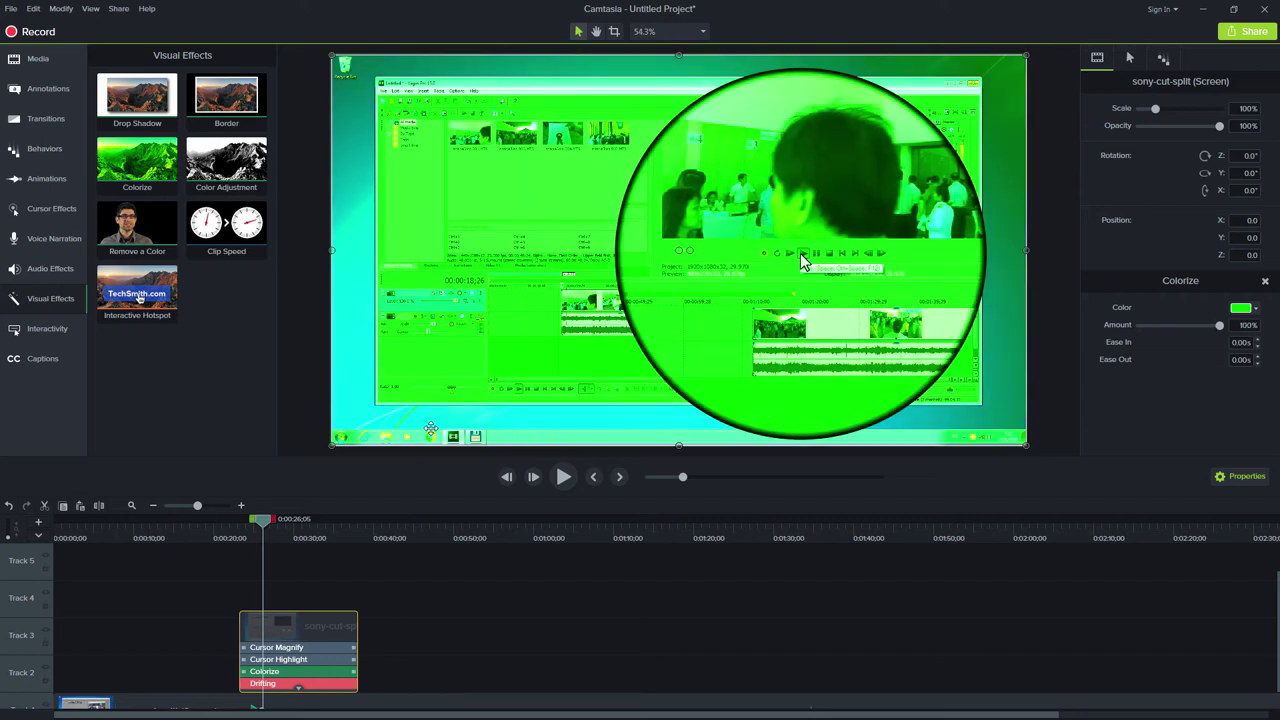
Show the interactivity quiz options and the captions tools.
click(55, 341)
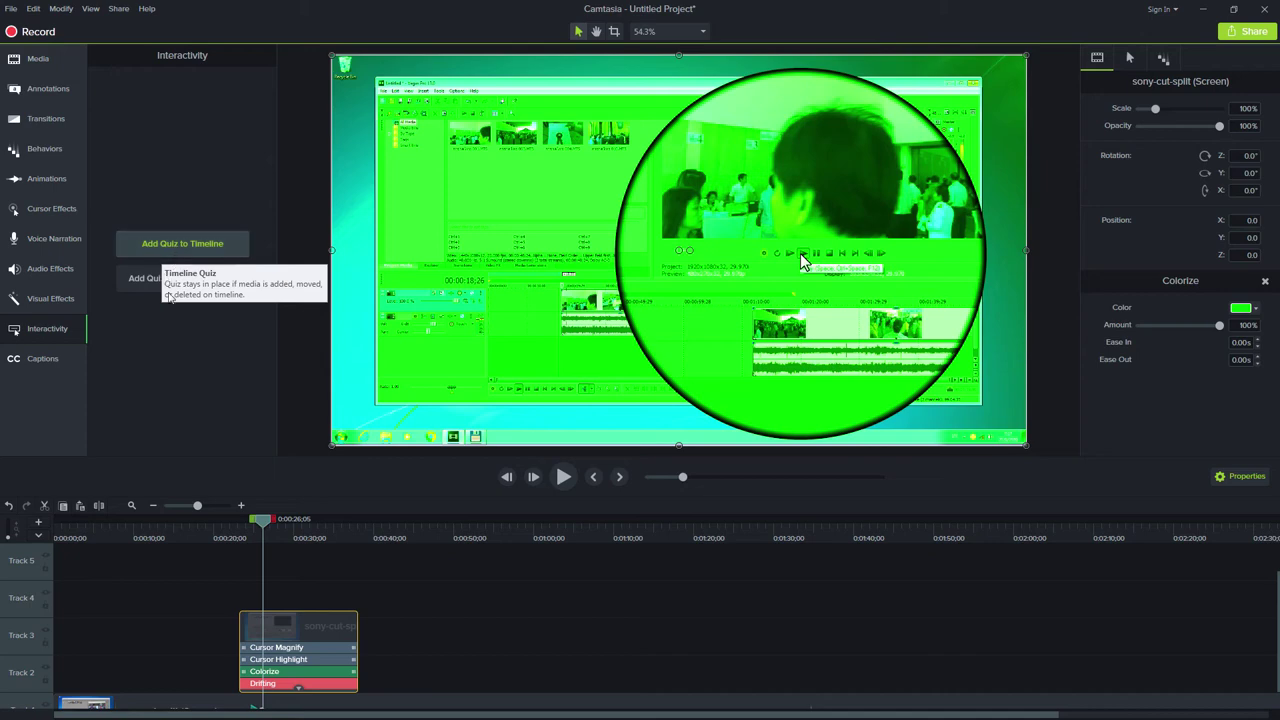
click(44, 363)
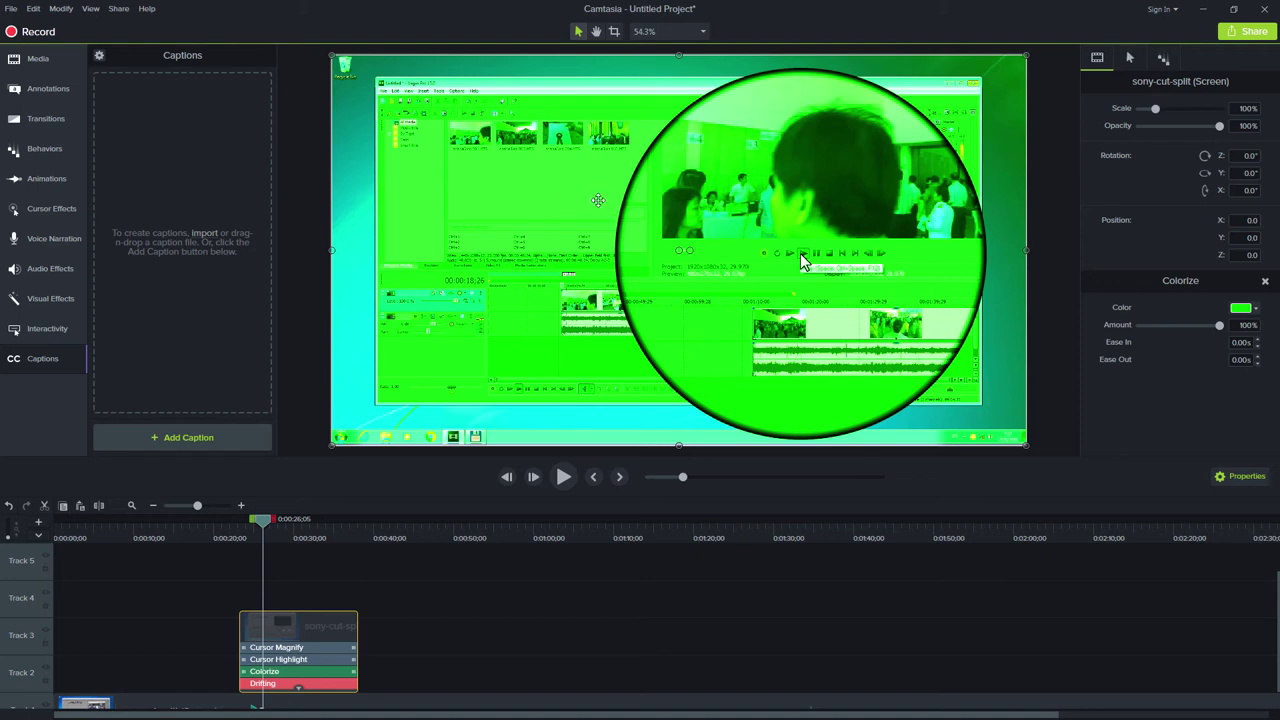
Crop the Track 2 clip from all four sides so only its upper-left area over the recorded editor's media list remains.
click(597, 33)
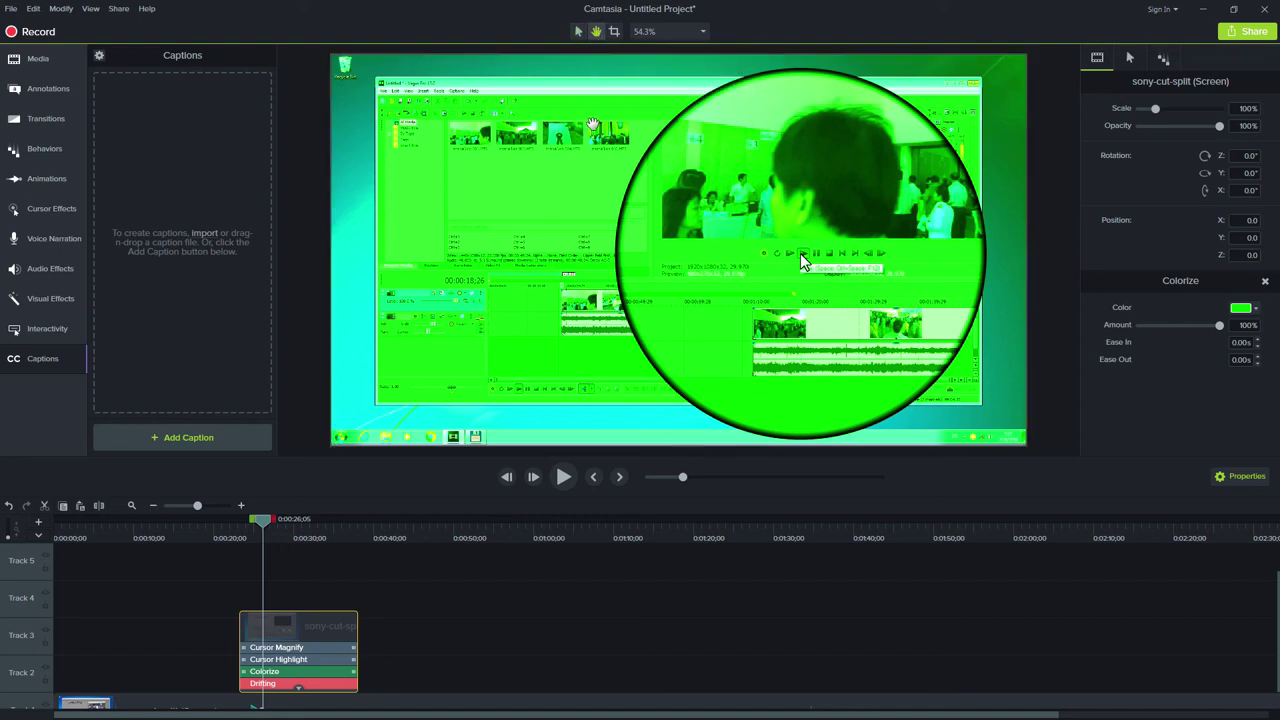
drag(599, 230, 578, 129)
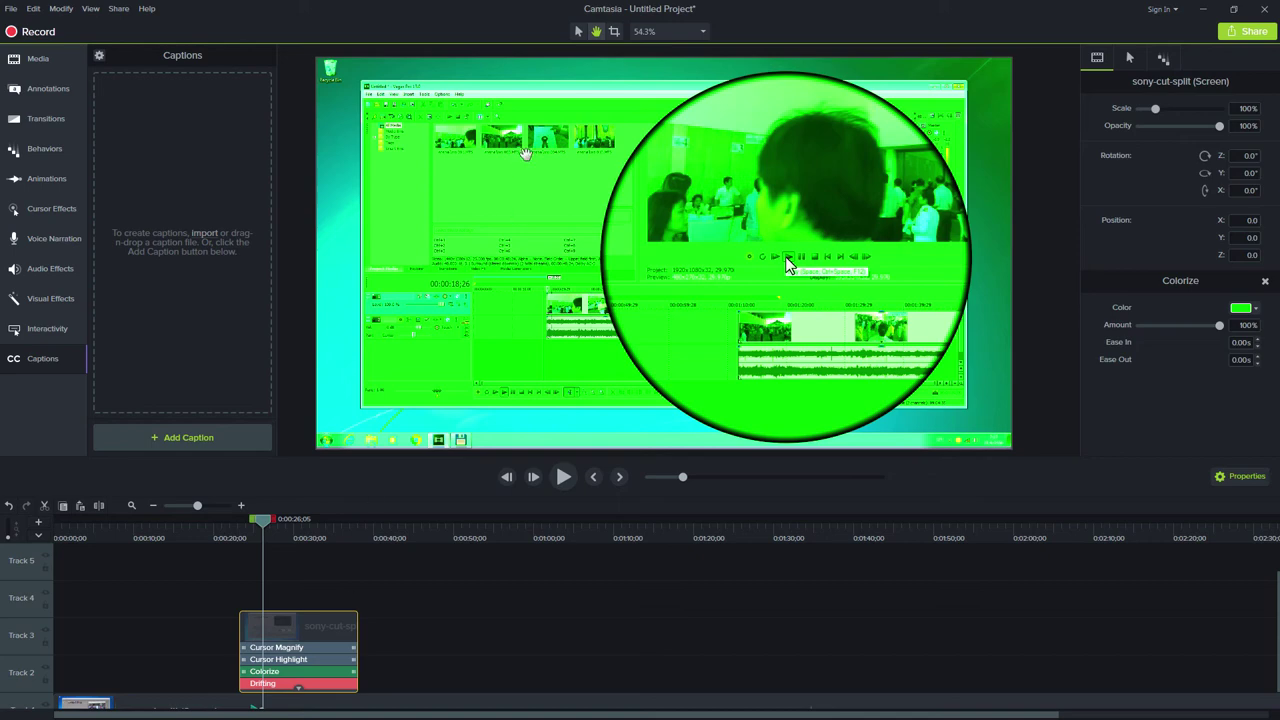
click(614, 31)
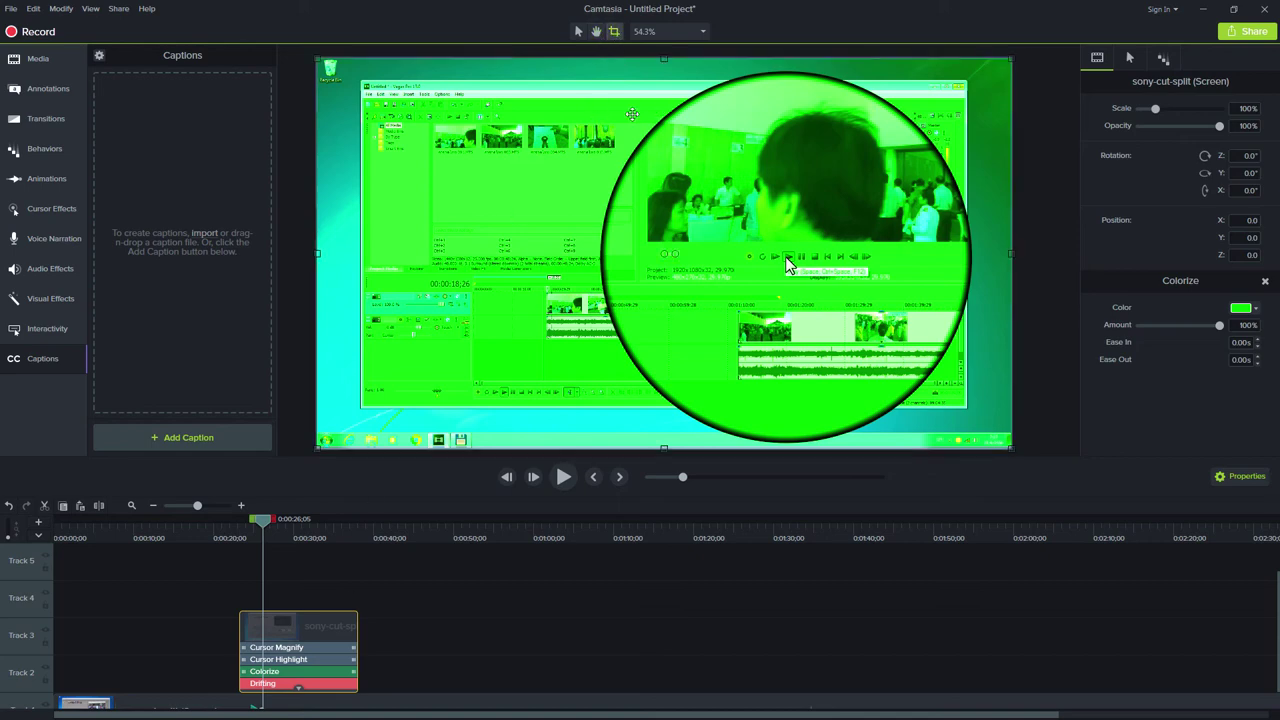
drag(670, 113, 668, 120)
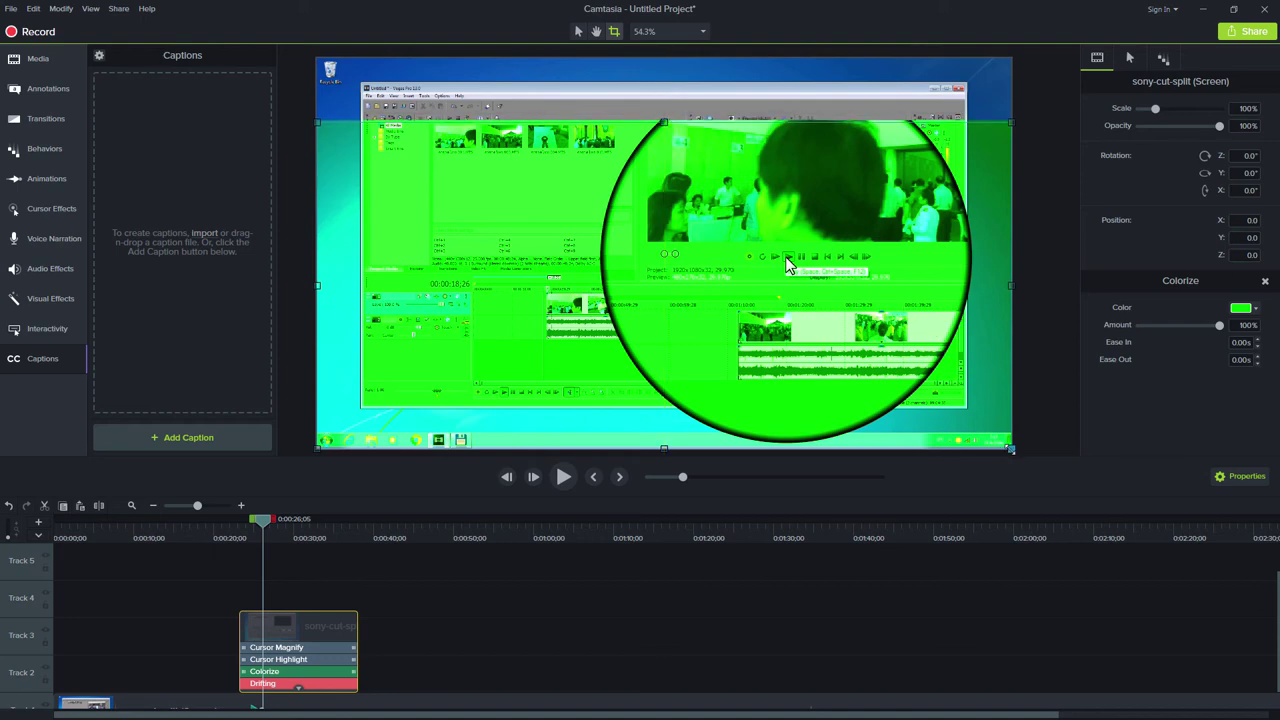
drag(1005, 446, 614, 300)
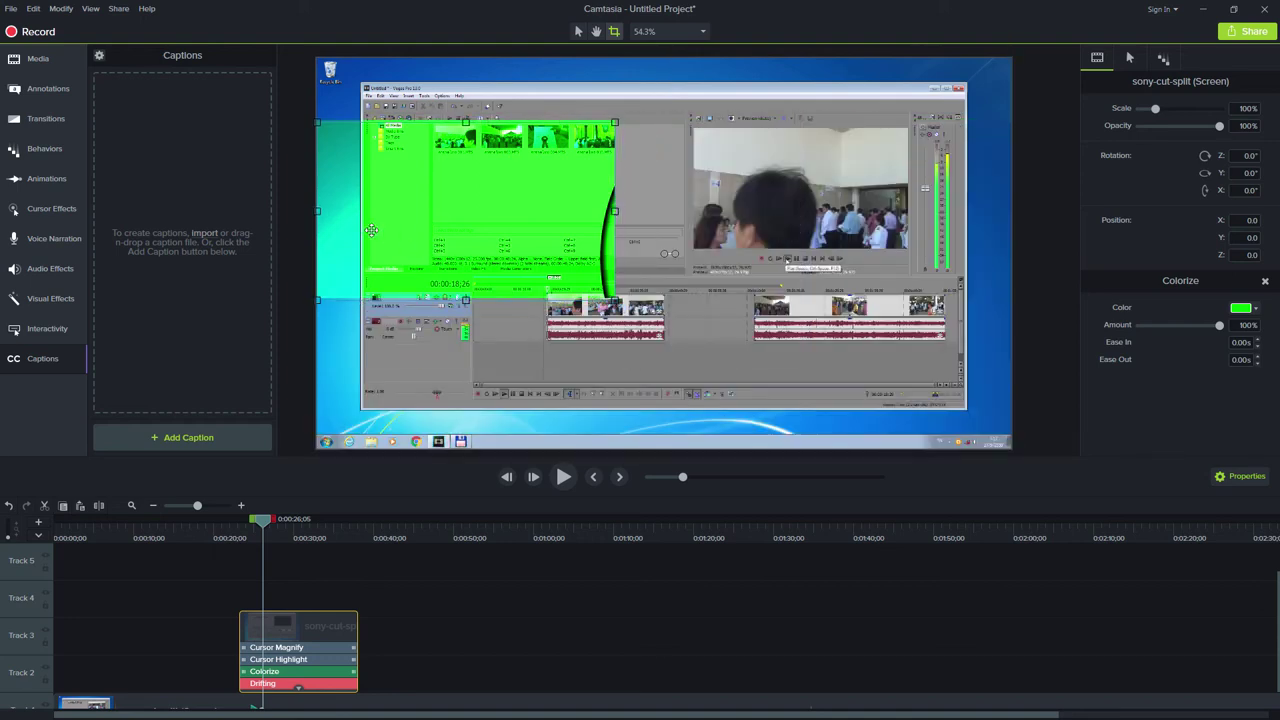
drag(320, 210, 380, 212)
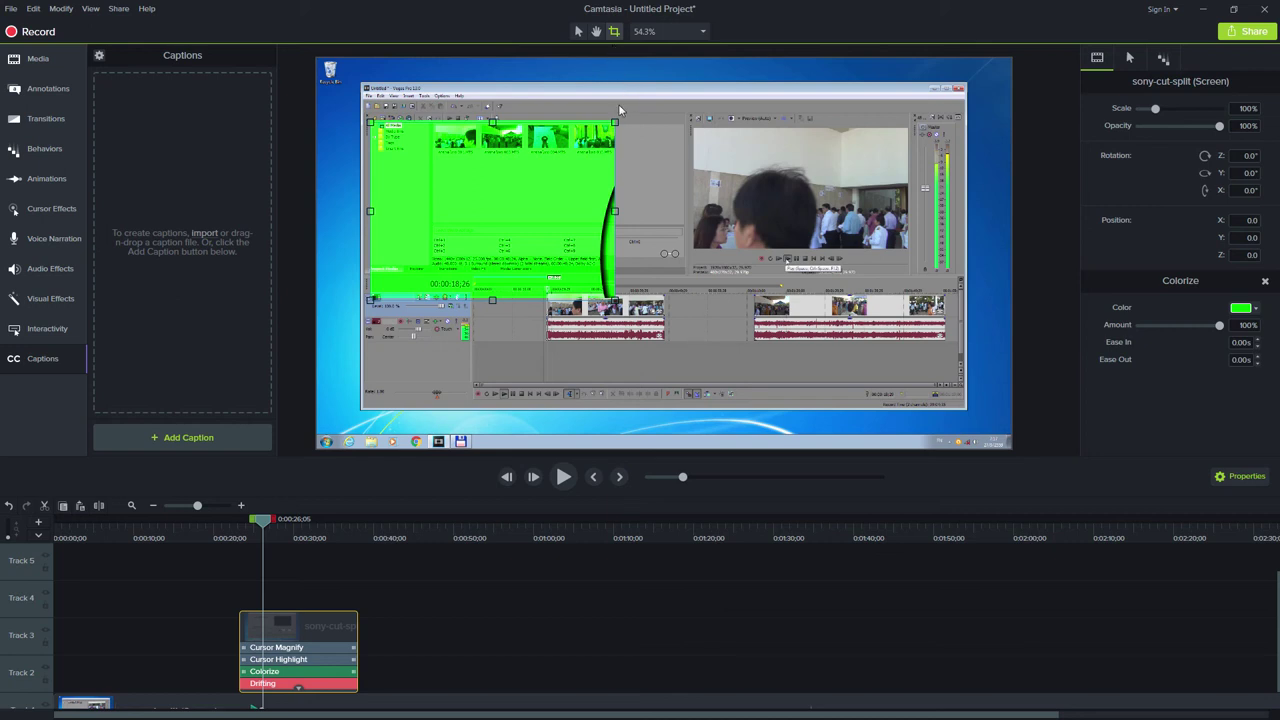
Examine the canvas dimensions and background color choices in the project settings, and close them without applying changes.
right_click(571, 213)
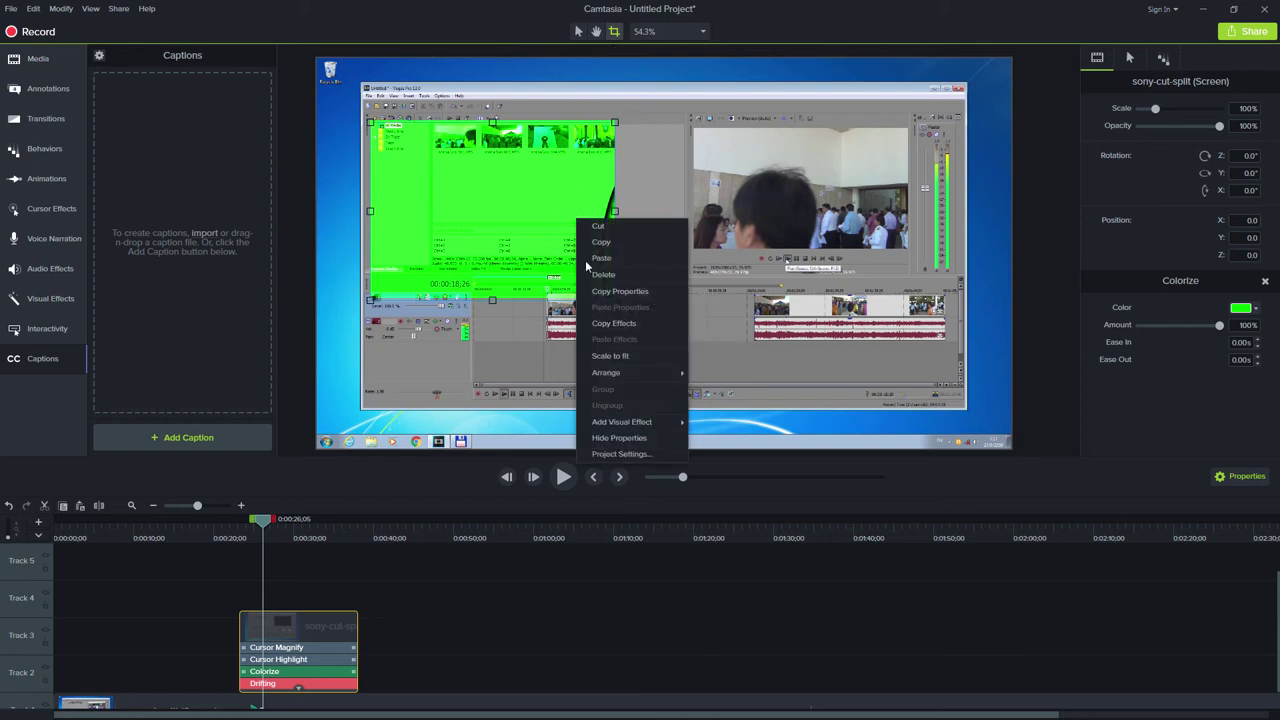
right_click(585, 142)
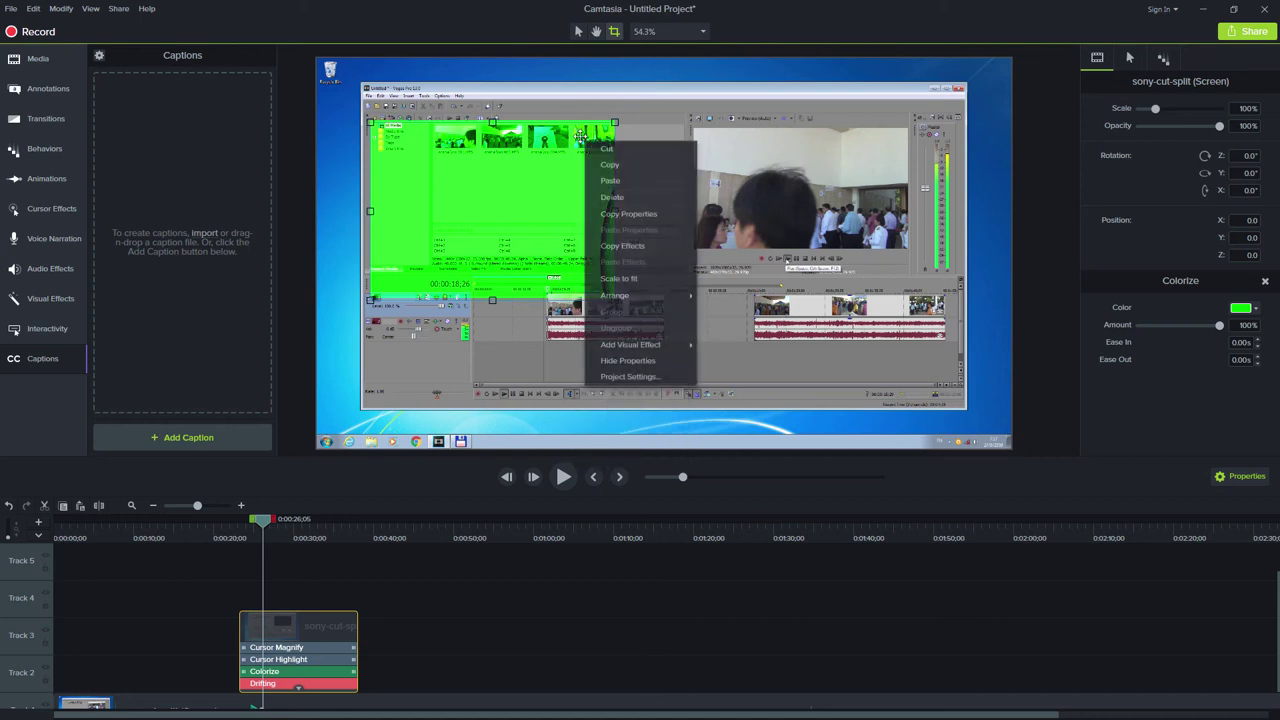
click(627, 377)
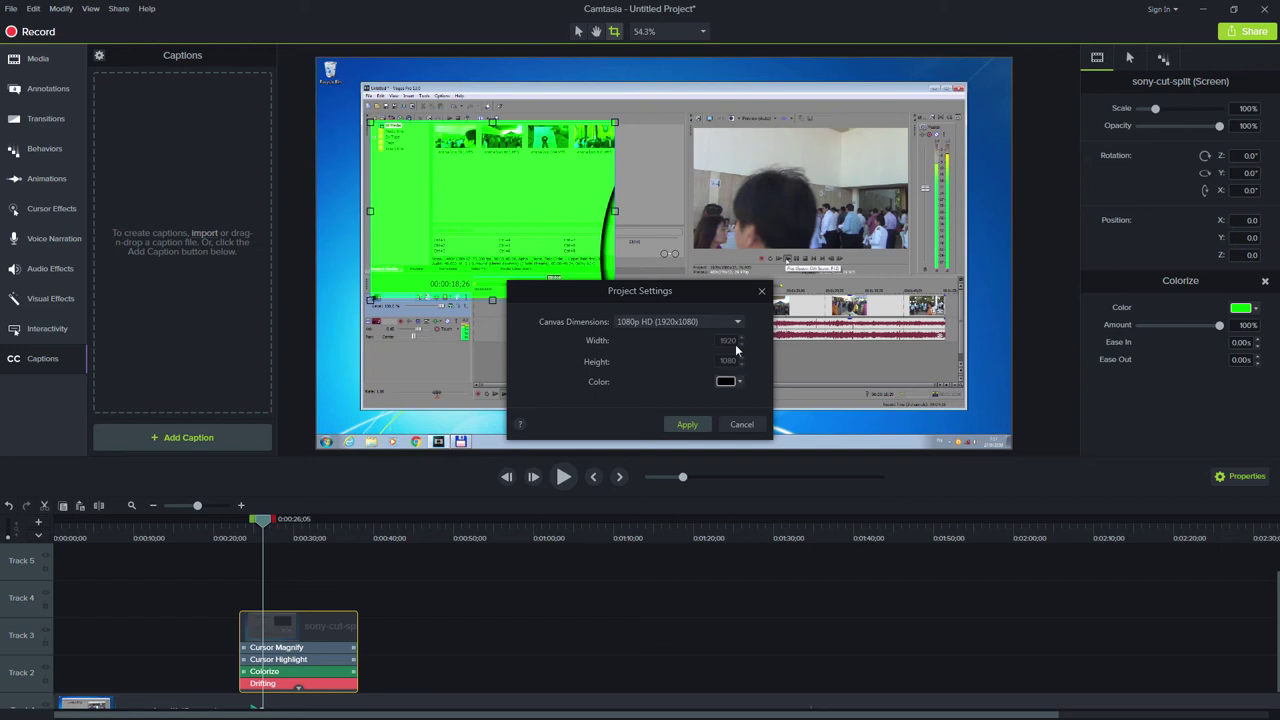
click(740, 383)
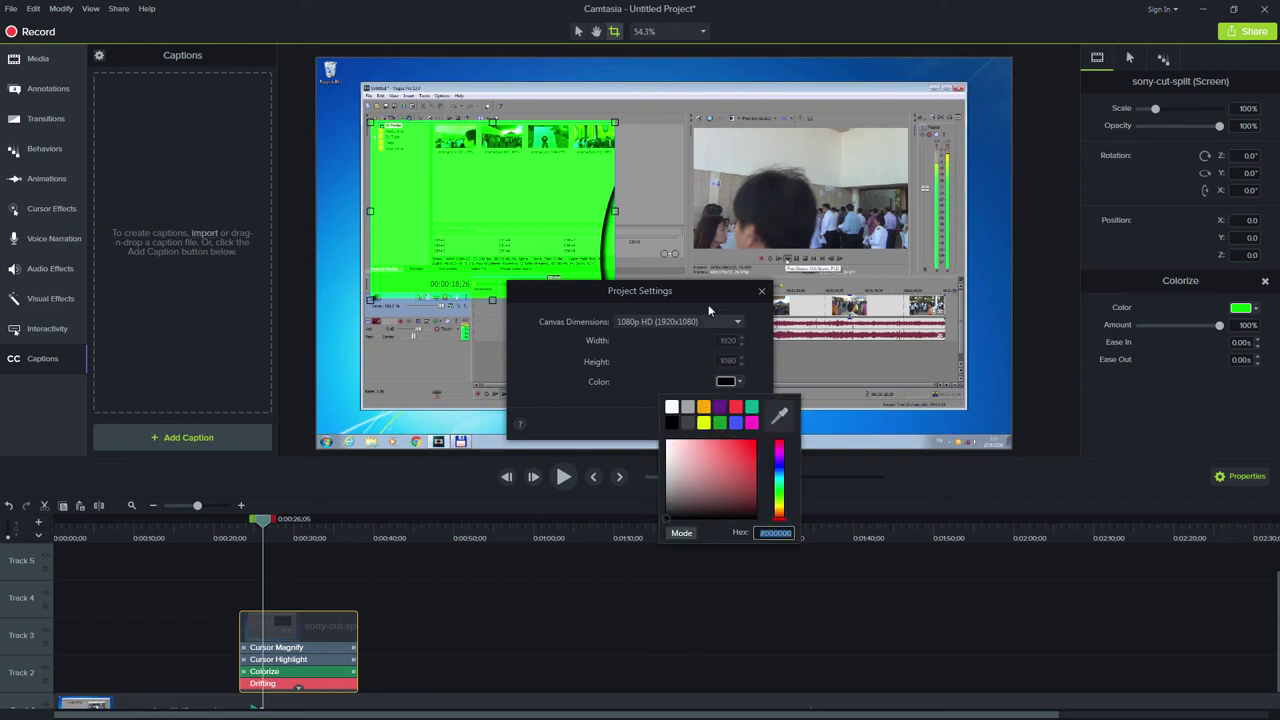
click(729, 420)
click(731, 424)
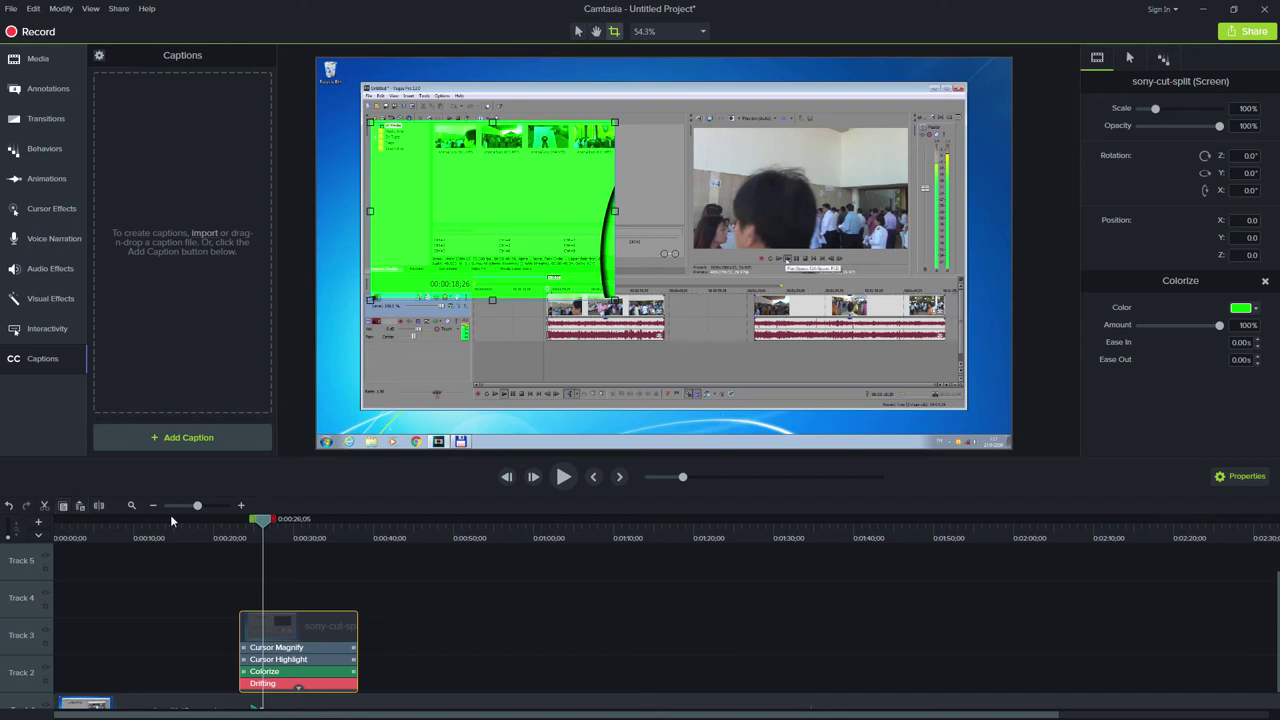
Show the recording stored in the project's Media Bin.
drag(199, 508, 195, 507)
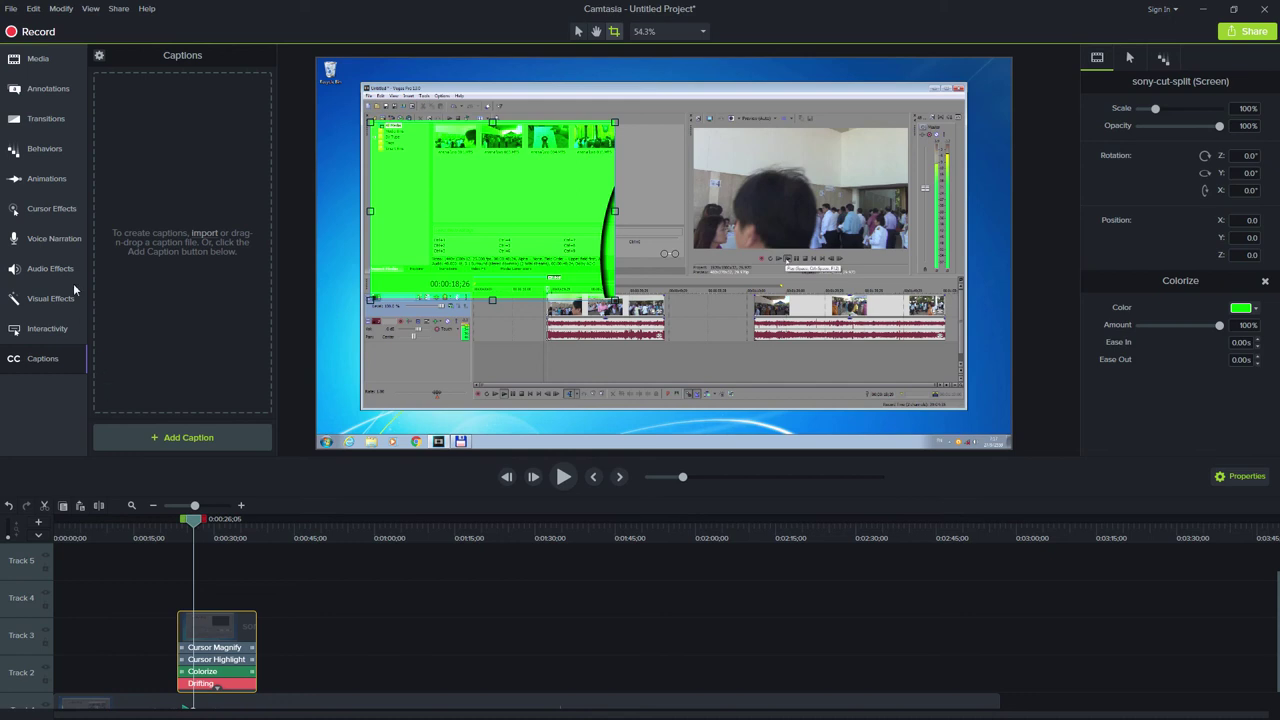
click(40, 60)
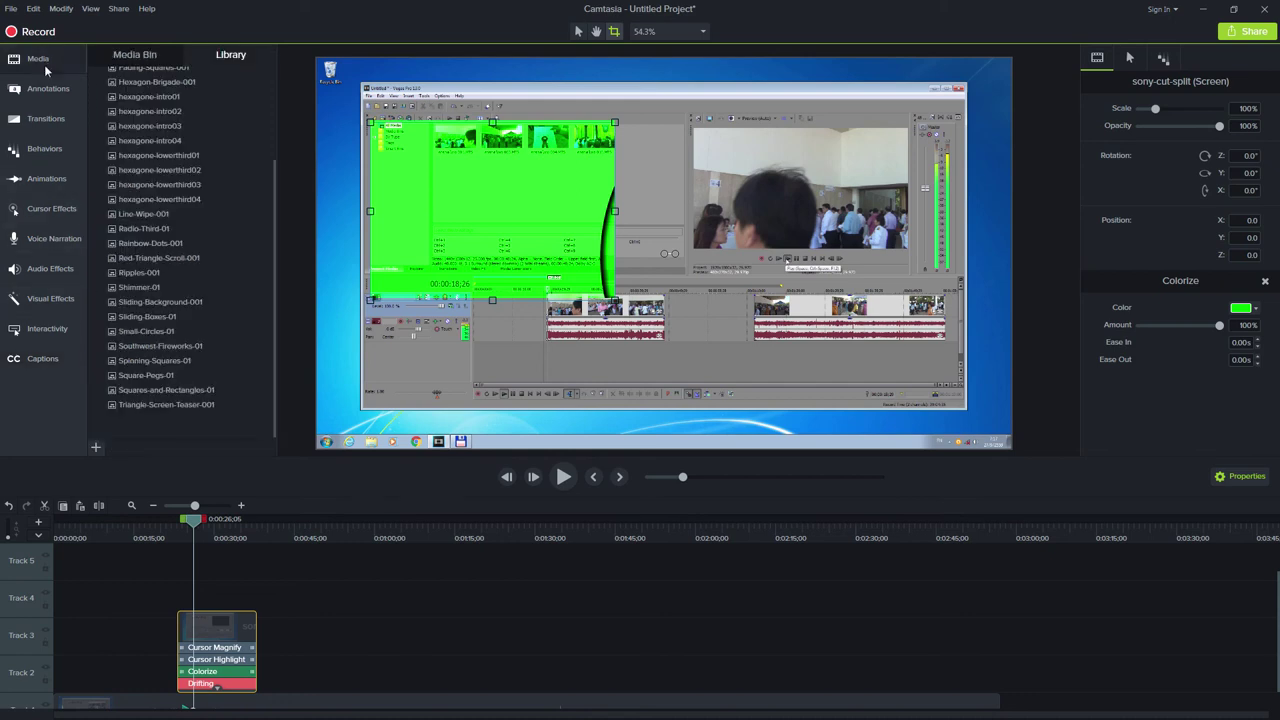
click(136, 54)
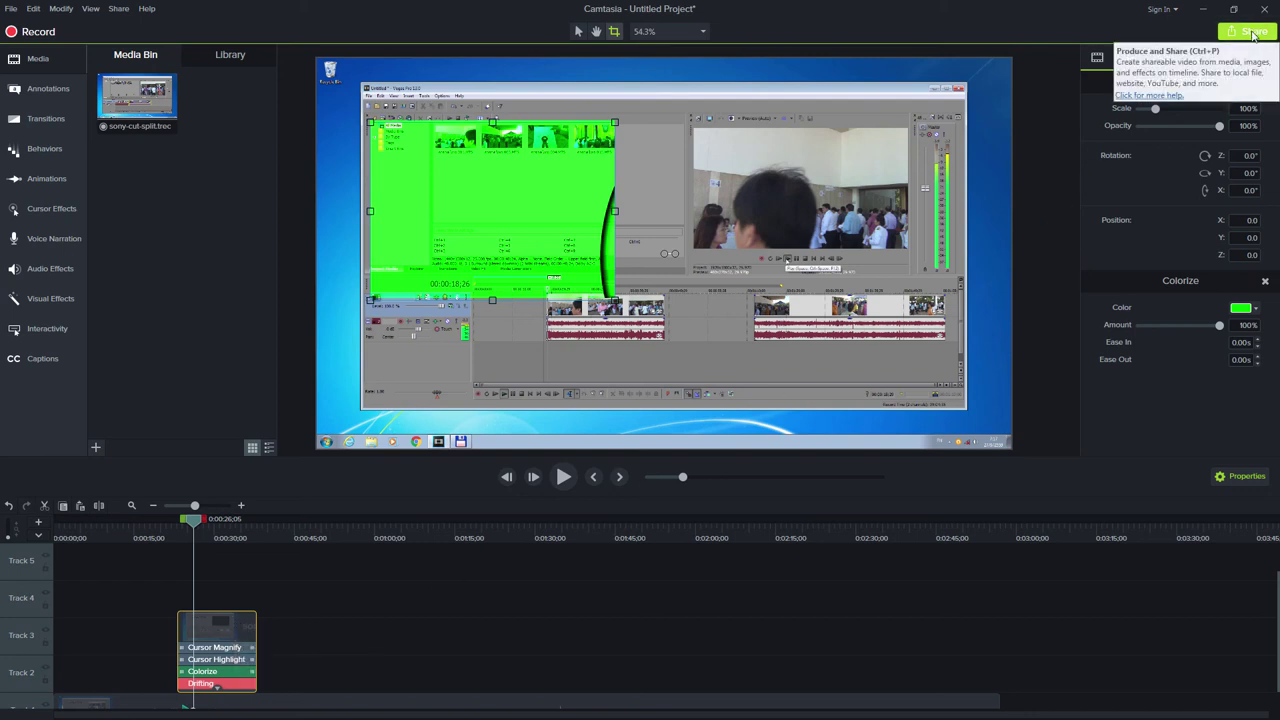
Start producing the project to a local file with the trial watermark.
click(1250, 34)
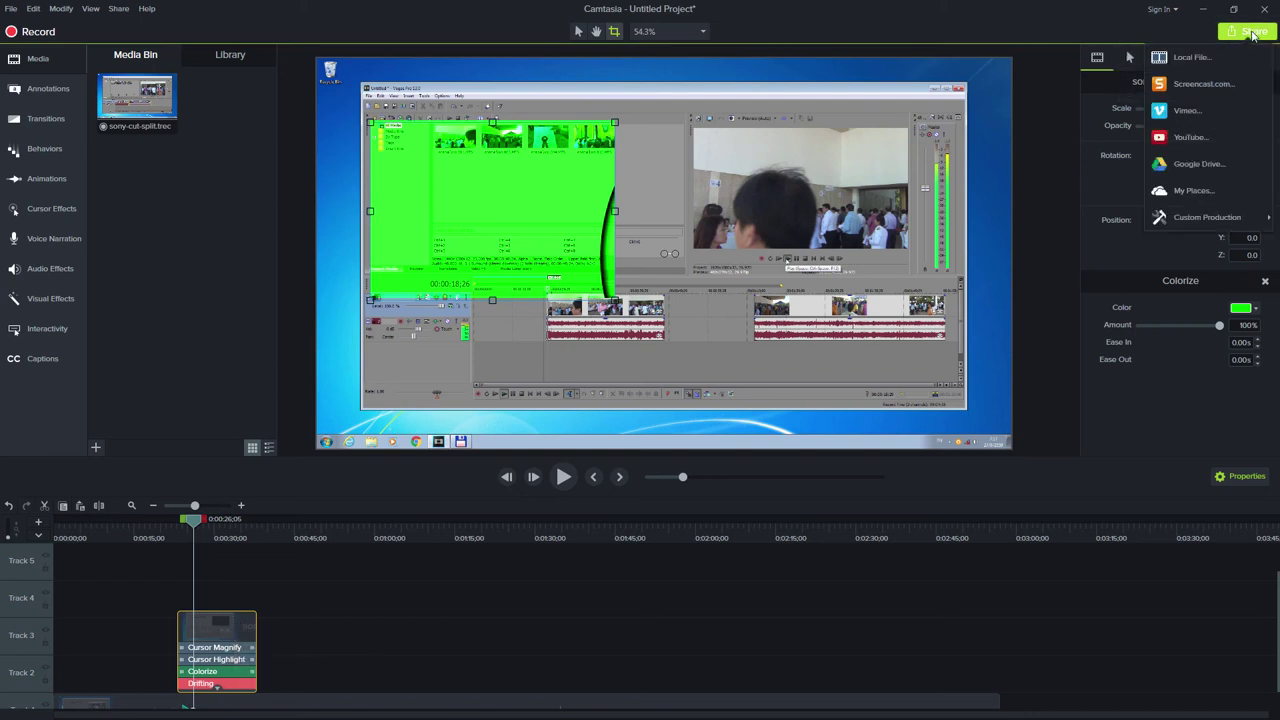
click(1203, 58)
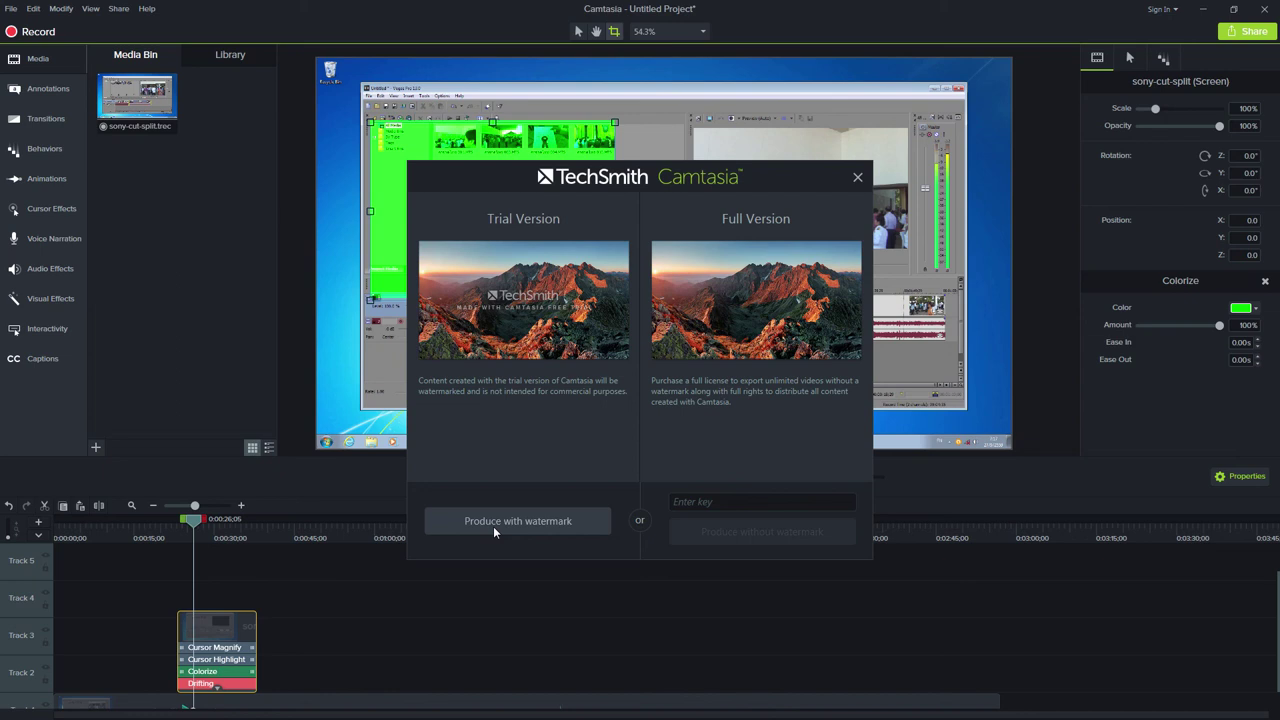
click(522, 521)
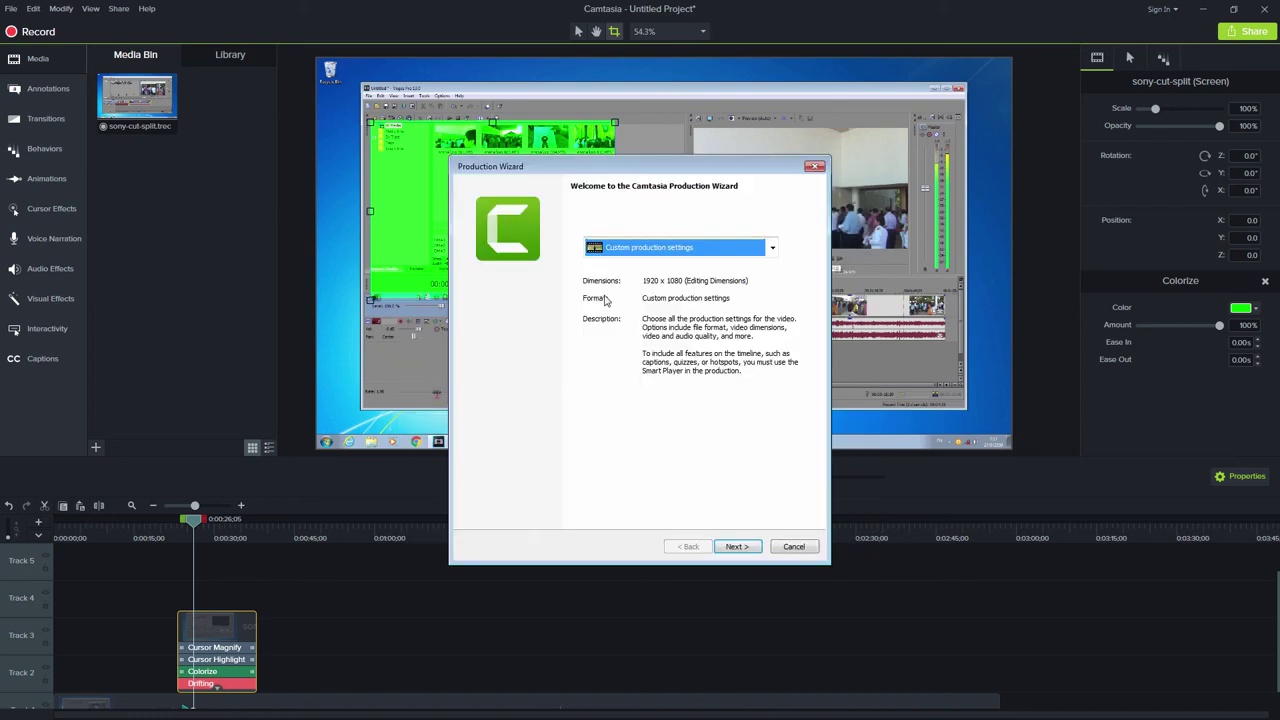
Choose custom production settings with the MP4 - Smart Player (HTML5) format, and show the player's caption and quizzing options.
click(689, 248)
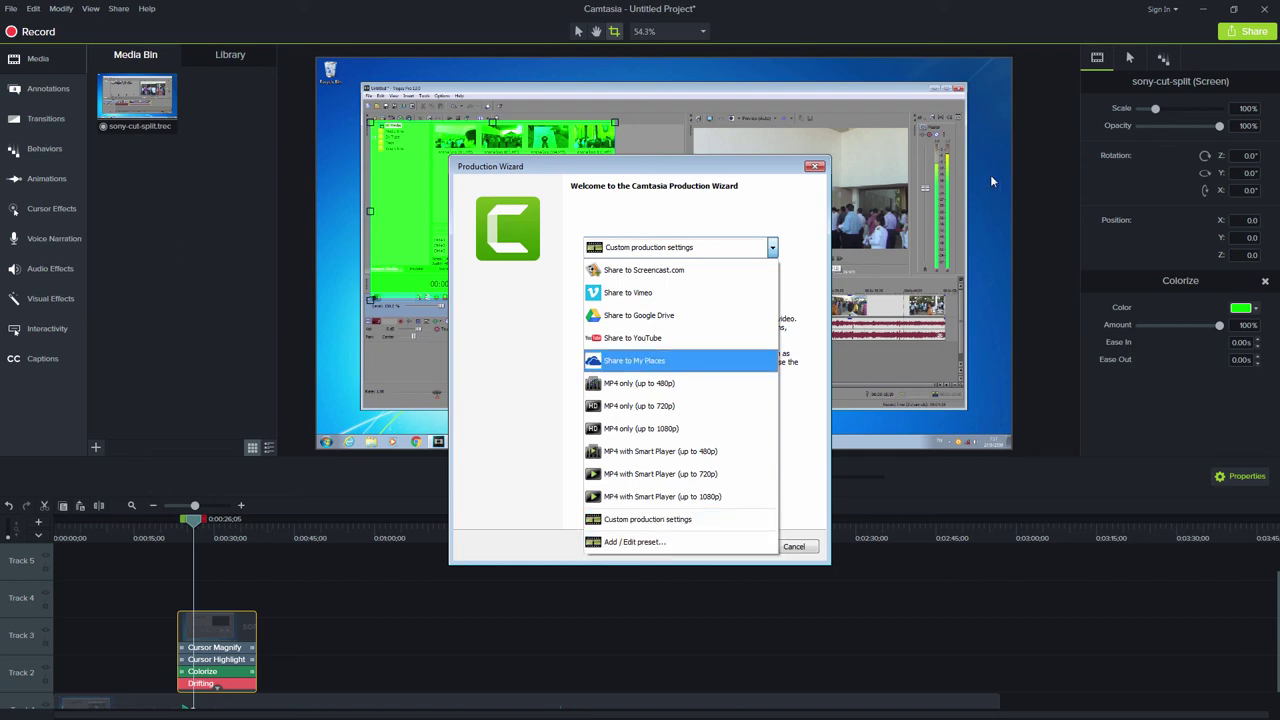
click(638, 519)
click(738, 546)
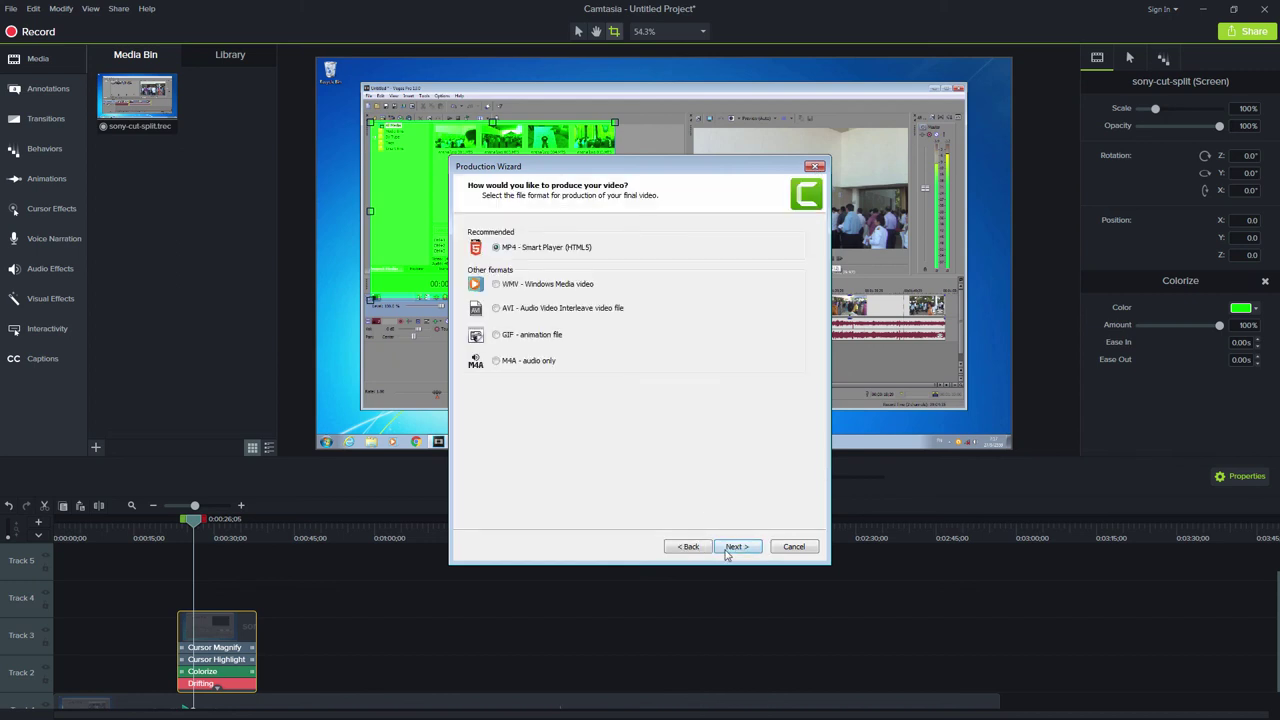
click(723, 550)
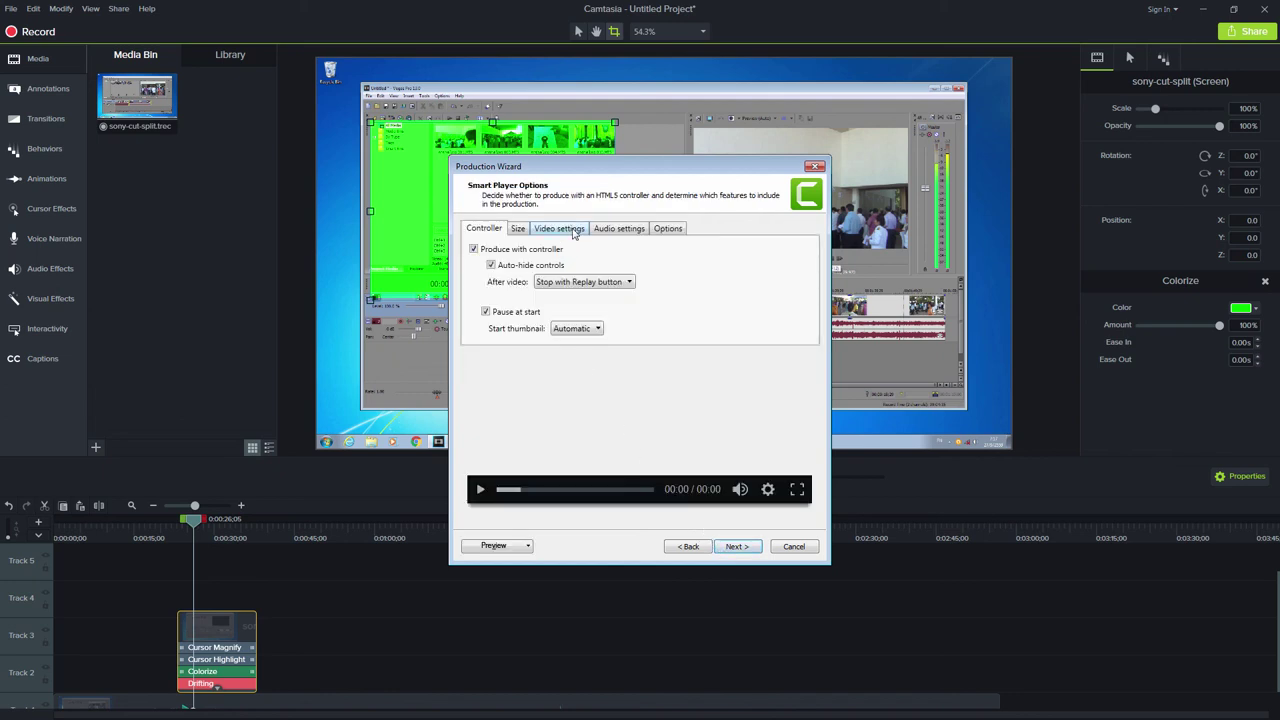
click(668, 229)
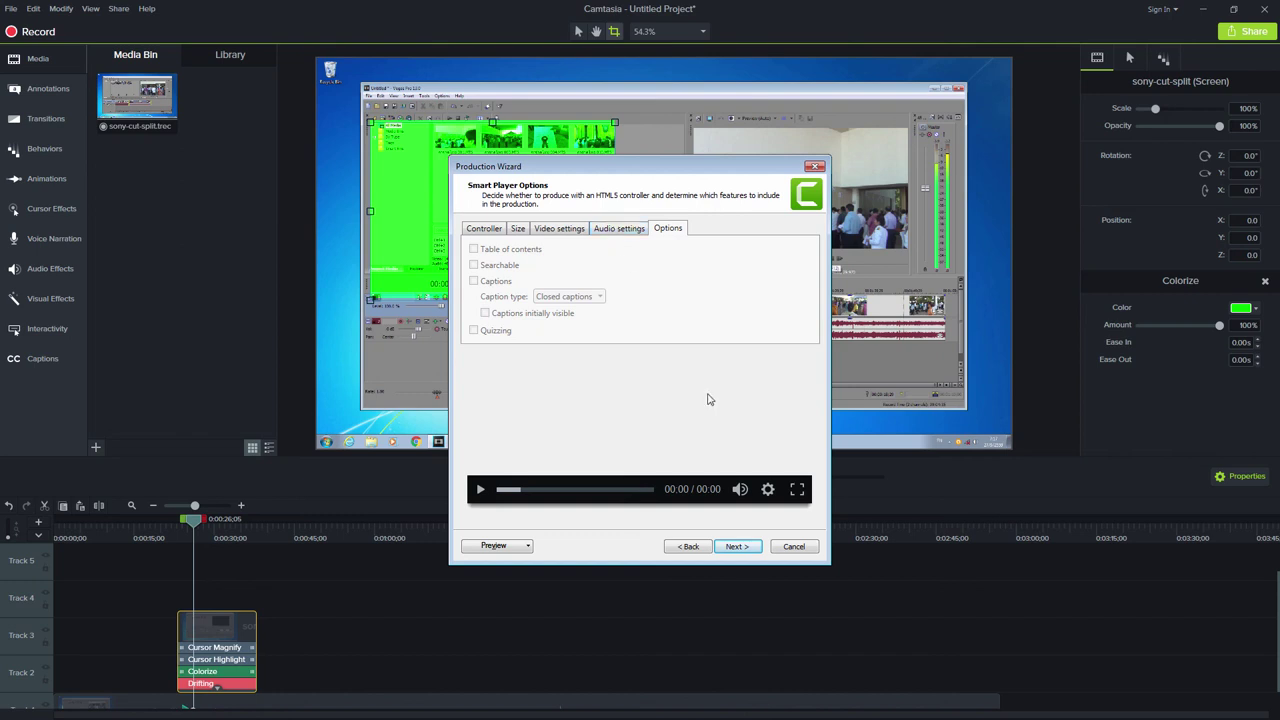
Cancel the open production, start a new custom production with the watermark to view its file format choices, and cancel it.
click(790, 549)
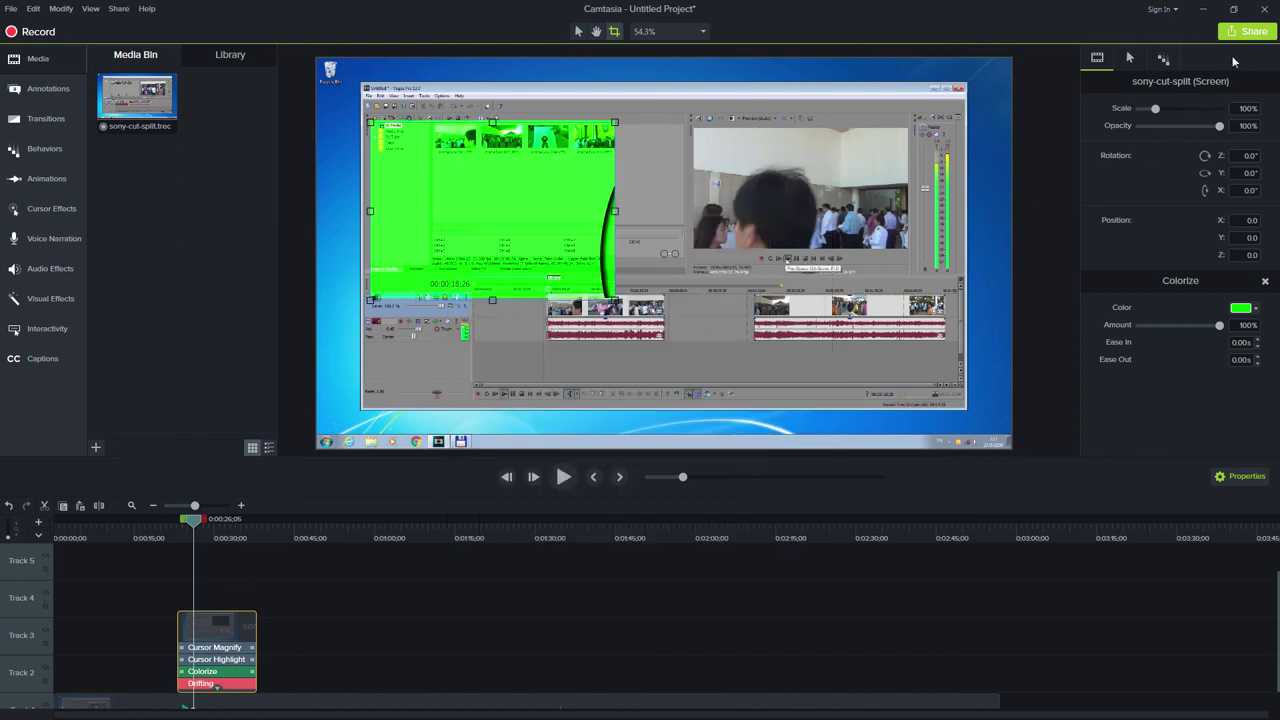
click(1247, 38)
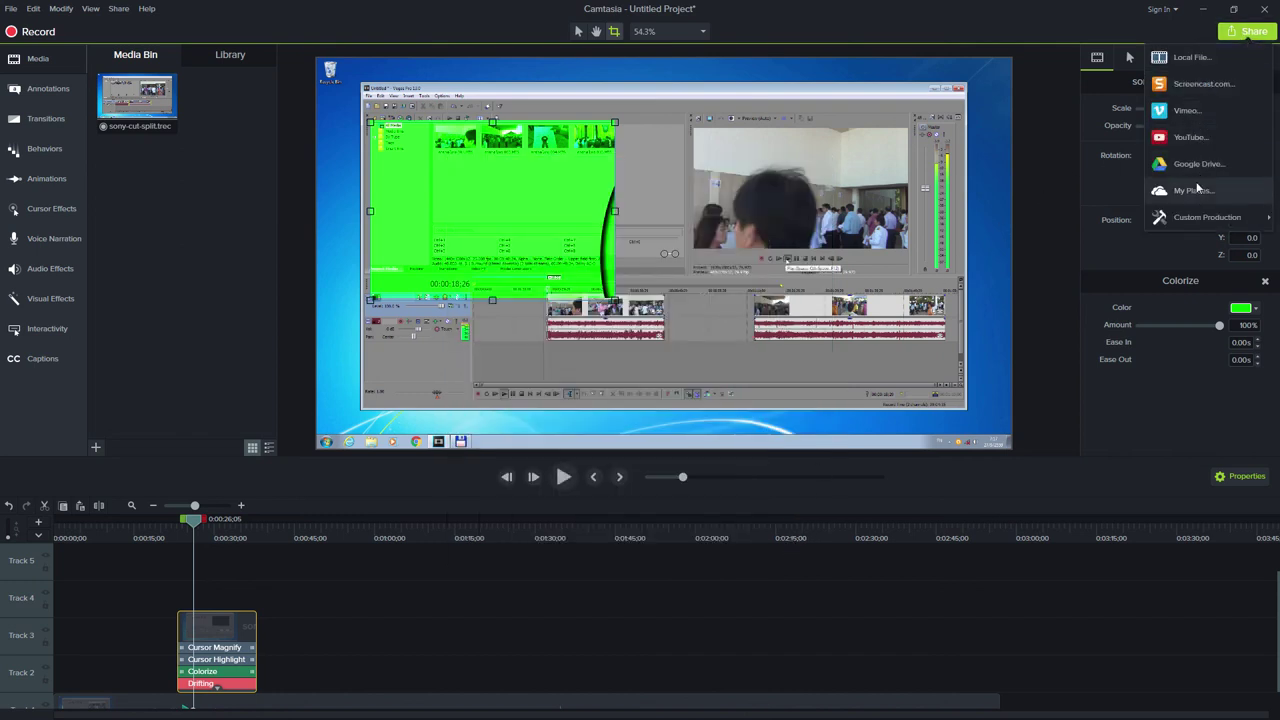
mouse_move(1198, 221)
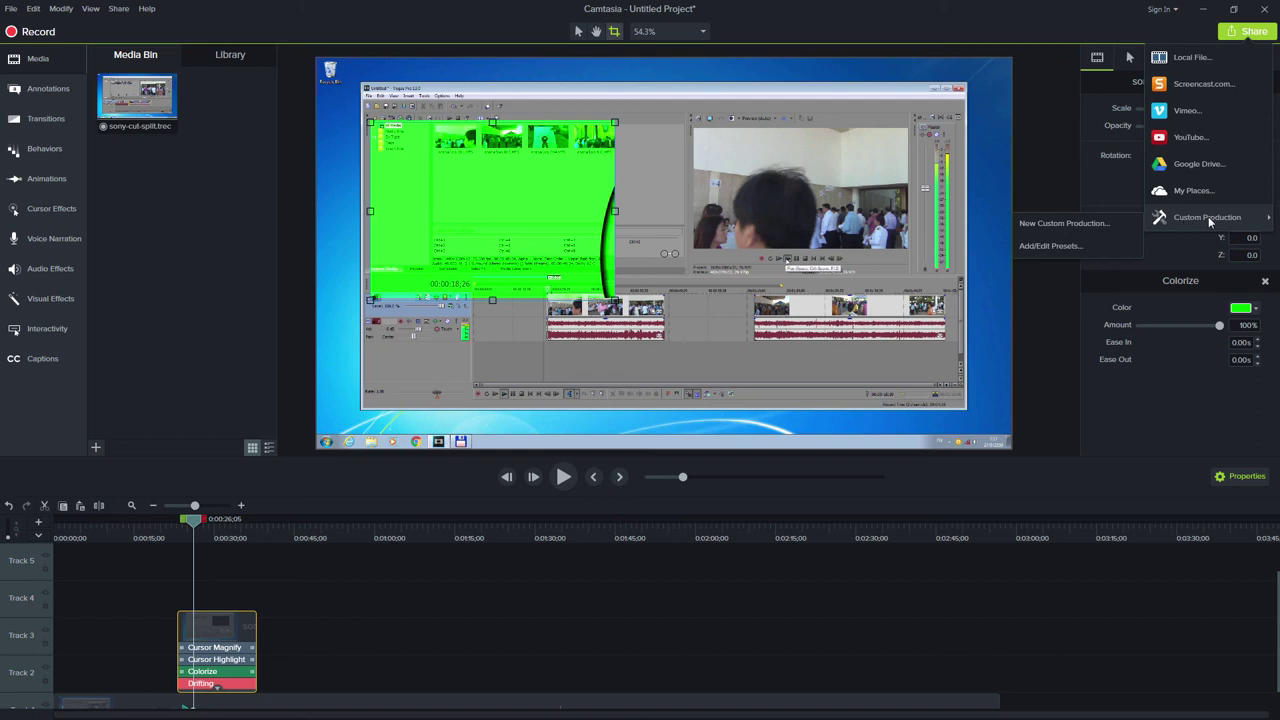
click(1069, 223)
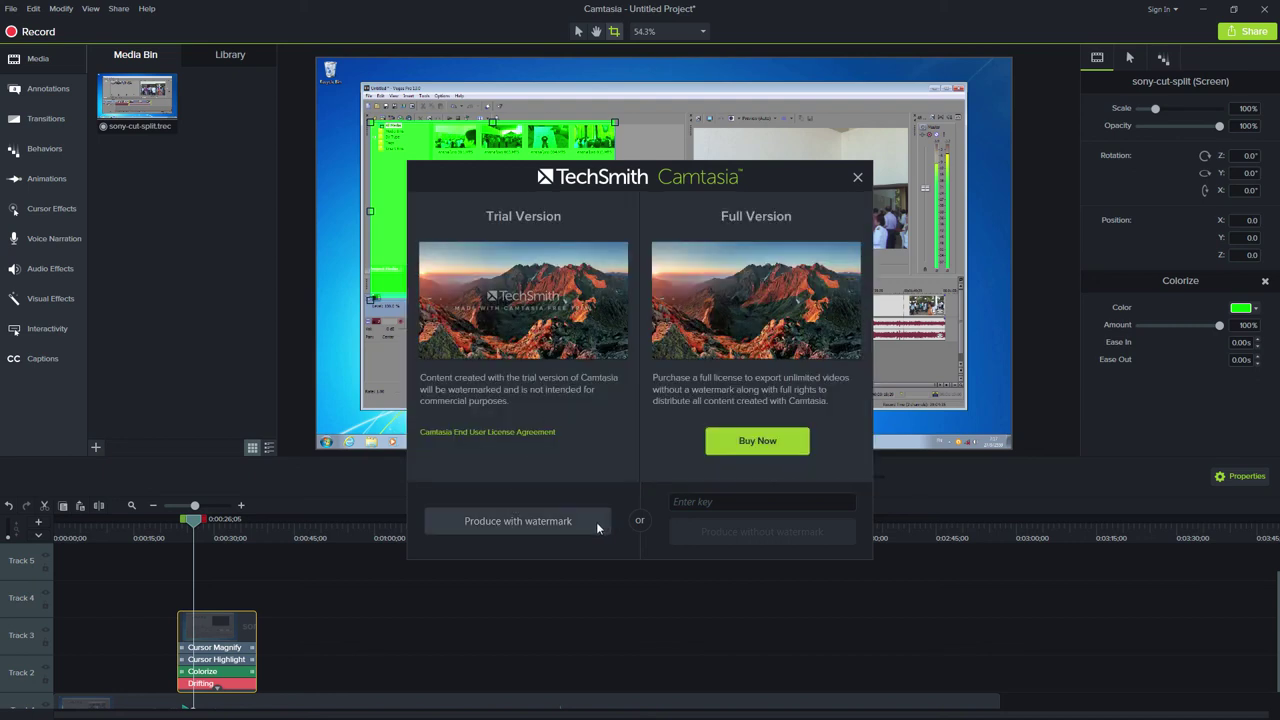
click(566, 522)
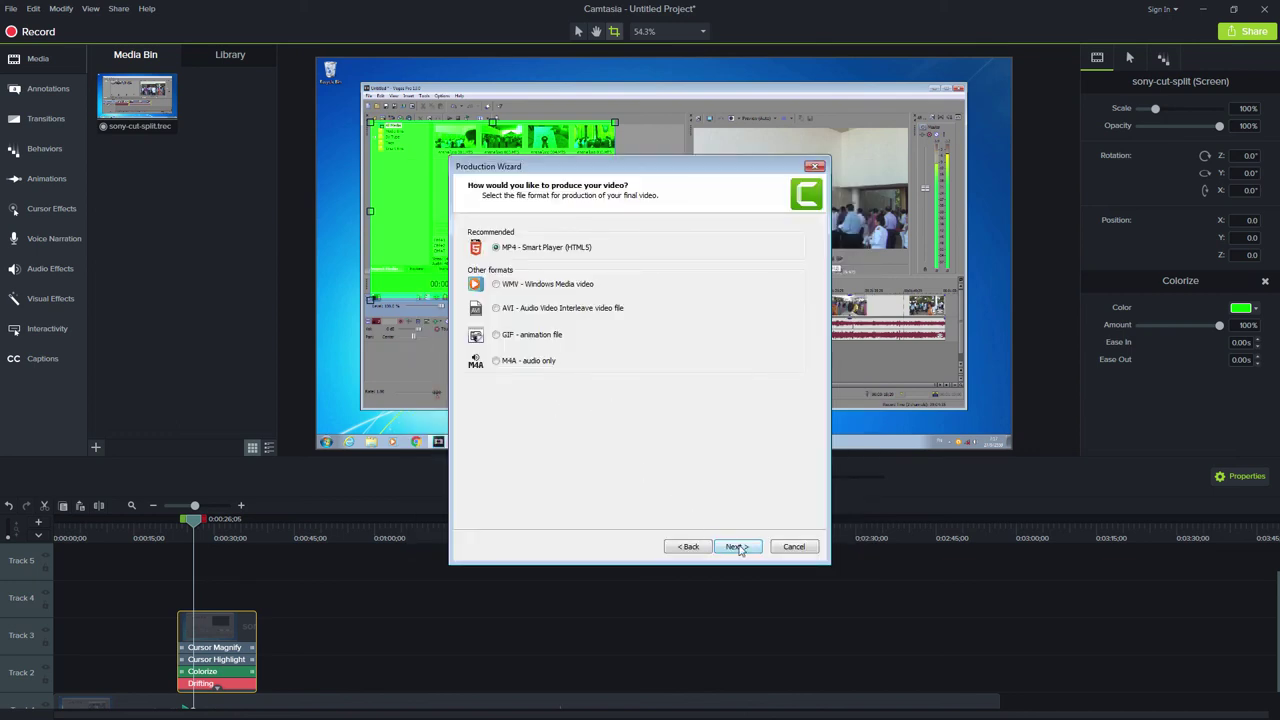
click(795, 546)
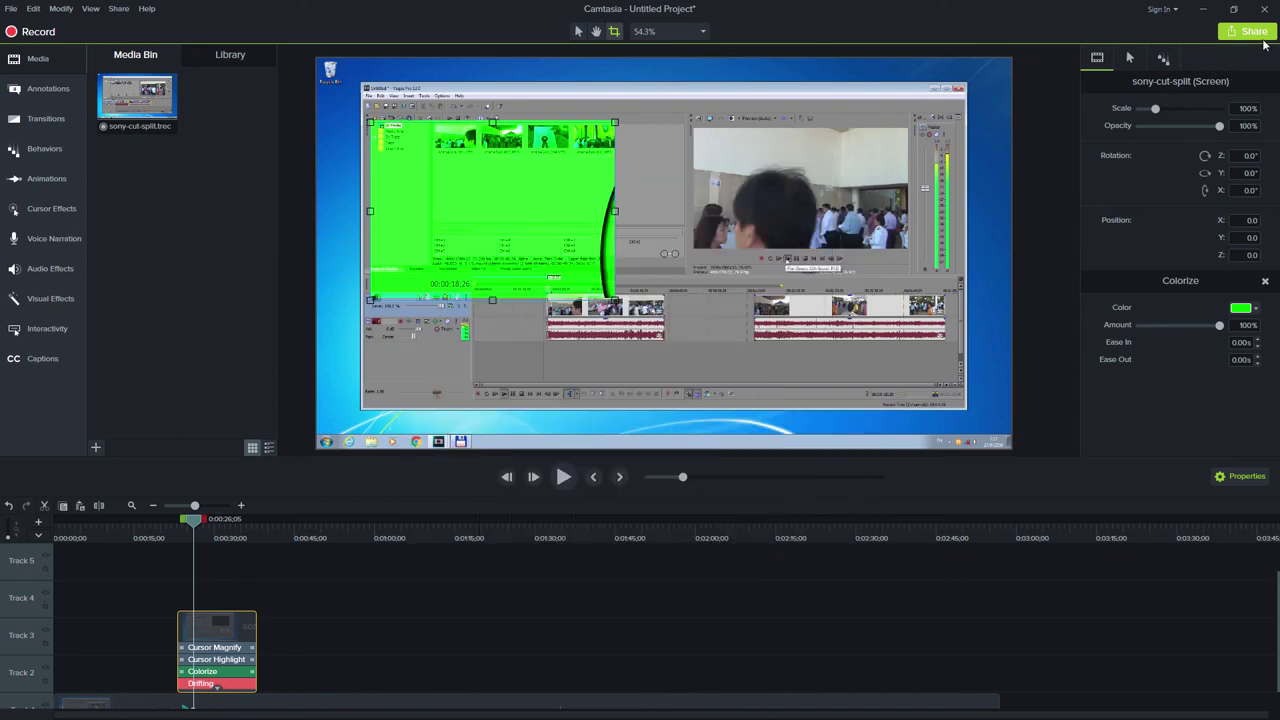
Show the custom production sharing options again, close them without choosing one, and deselect the timeline clip.
click(1262, 38)
mouse_move(1205, 217)
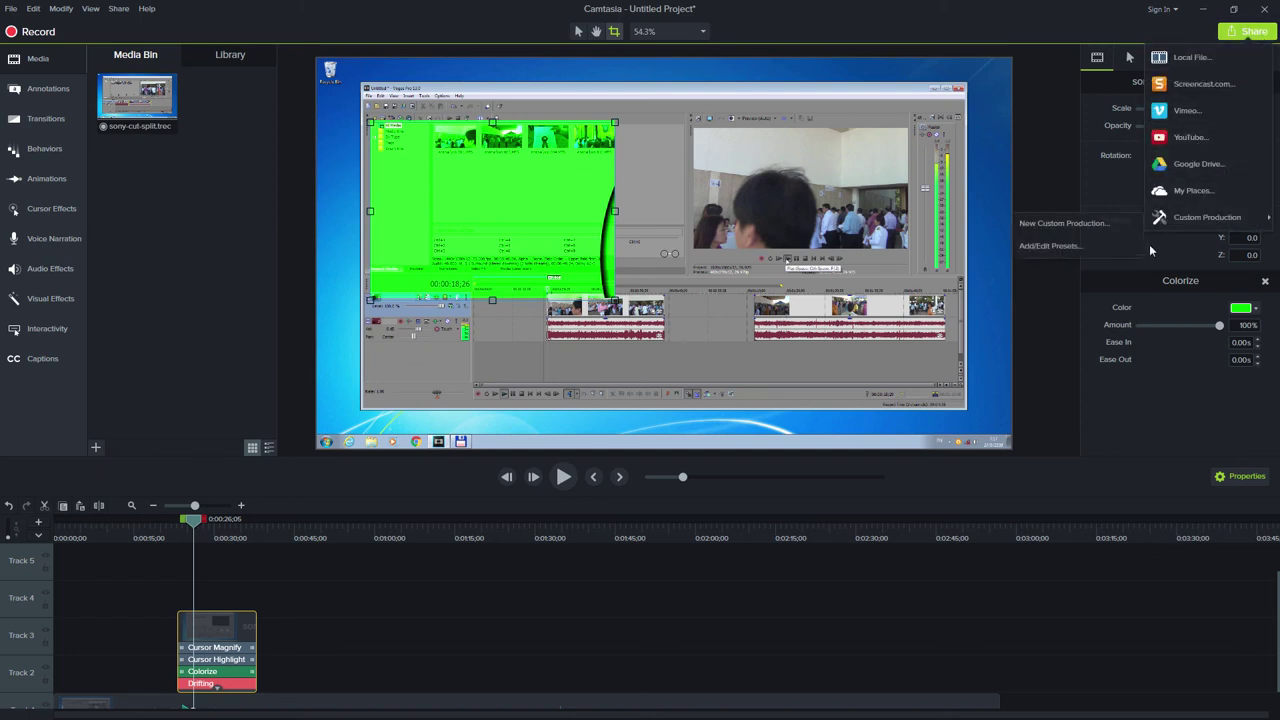
click(1150, 250)
click(382, 602)
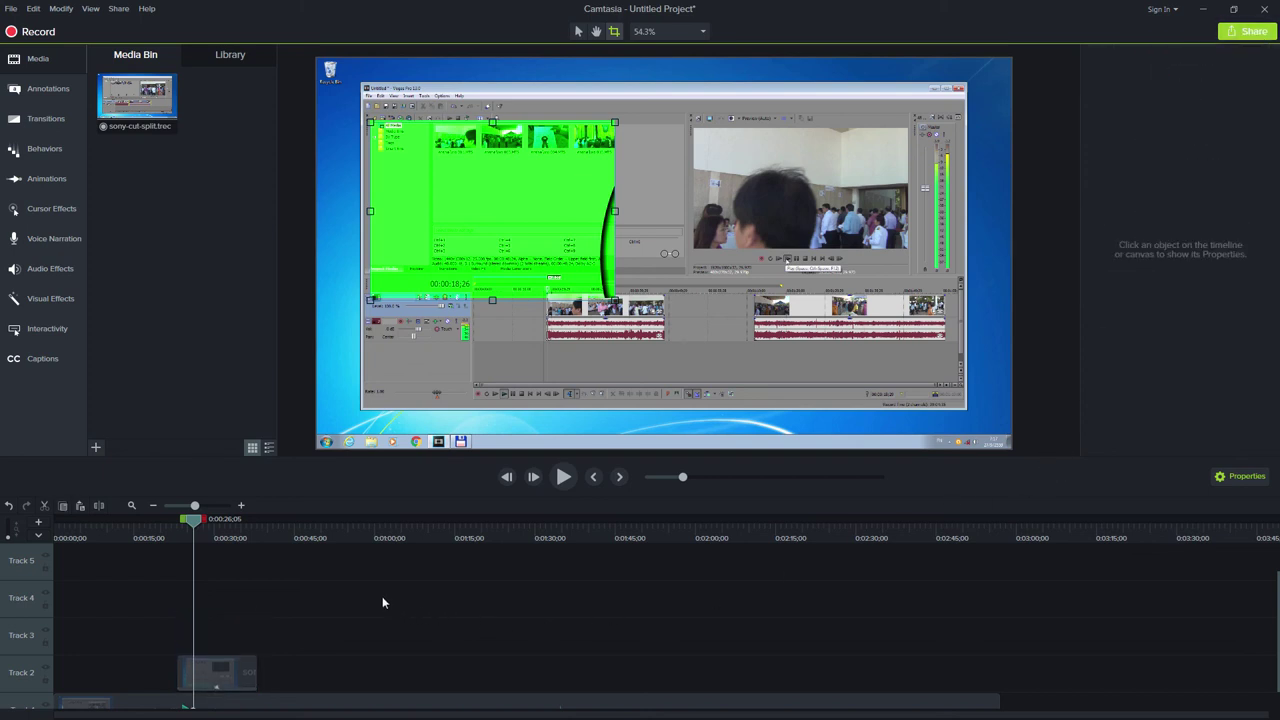